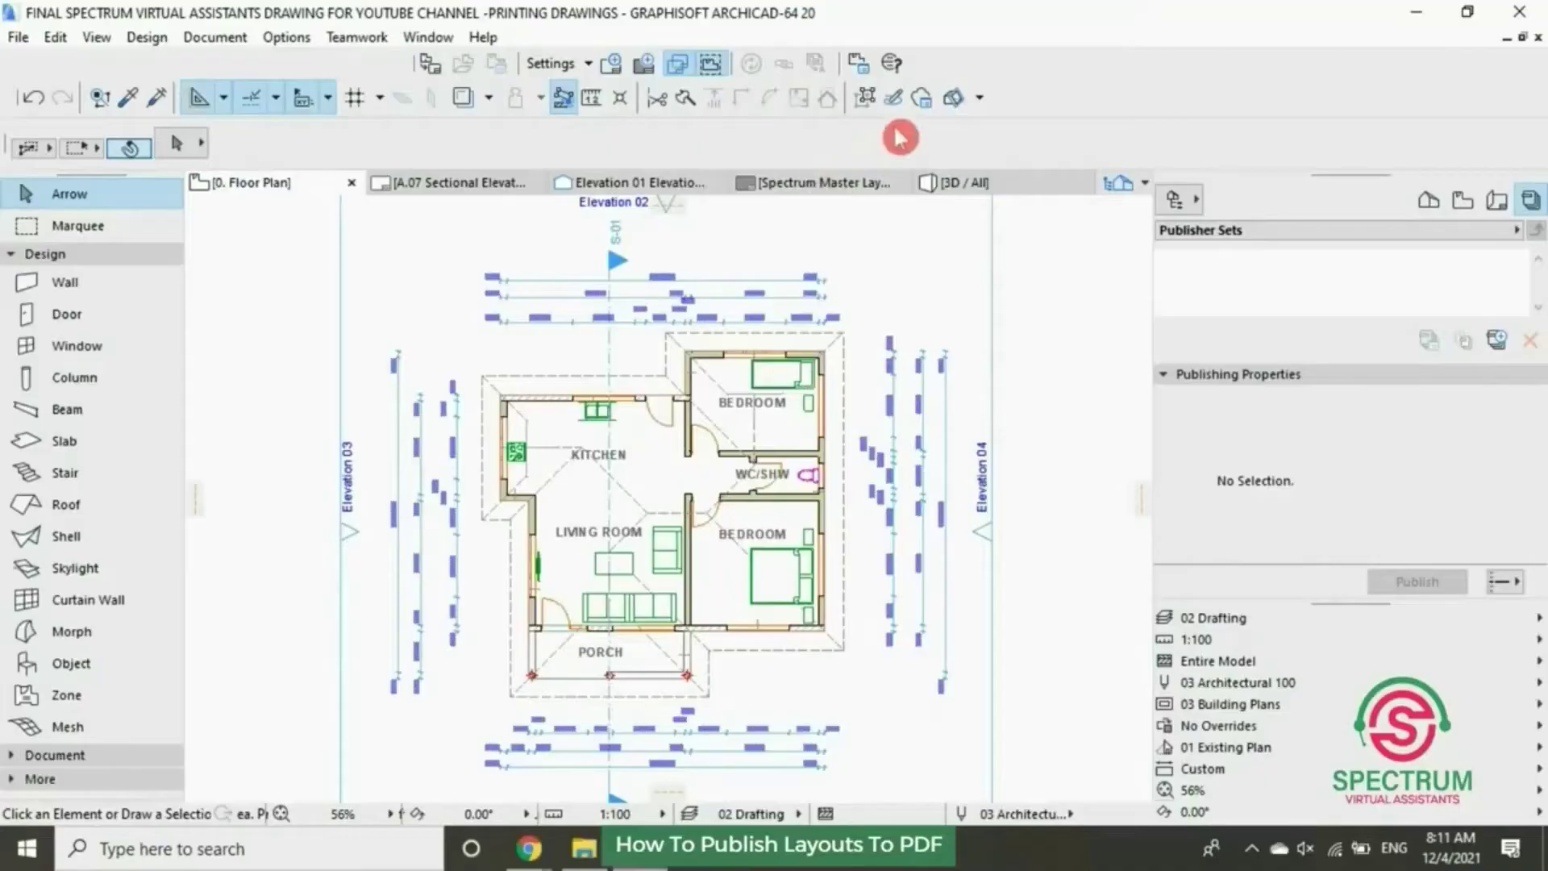
# In the Layout Book, view the A.01 Floor Plan, A.03 Elevation 01 and A.04 Elevation 02 layouts
pyautogui.click(1496, 201)
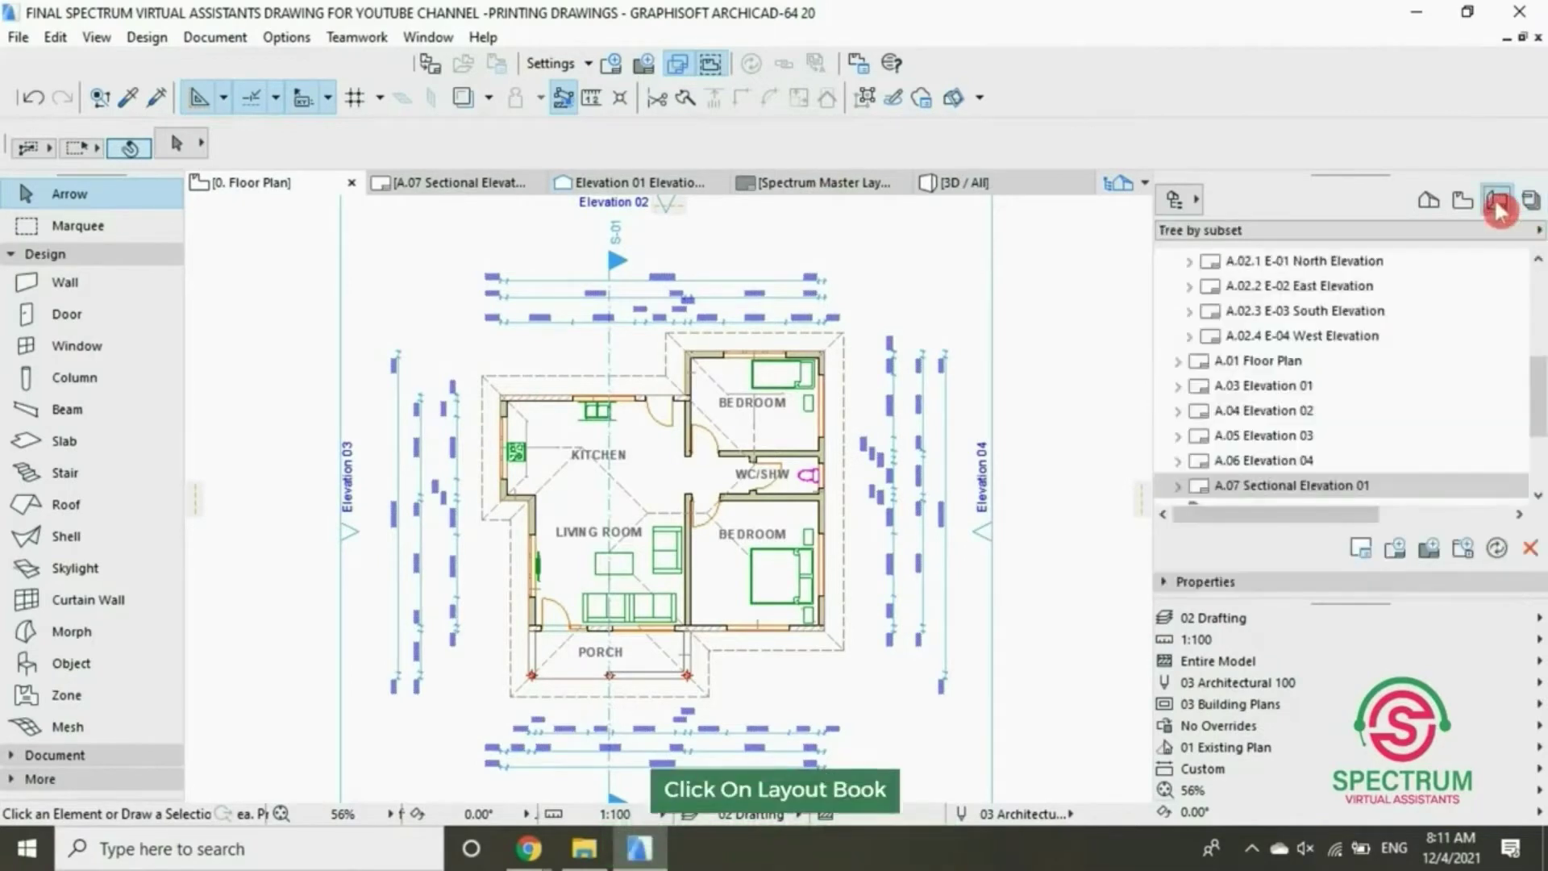
pyautogui.scroll(-1, 1290, 406)
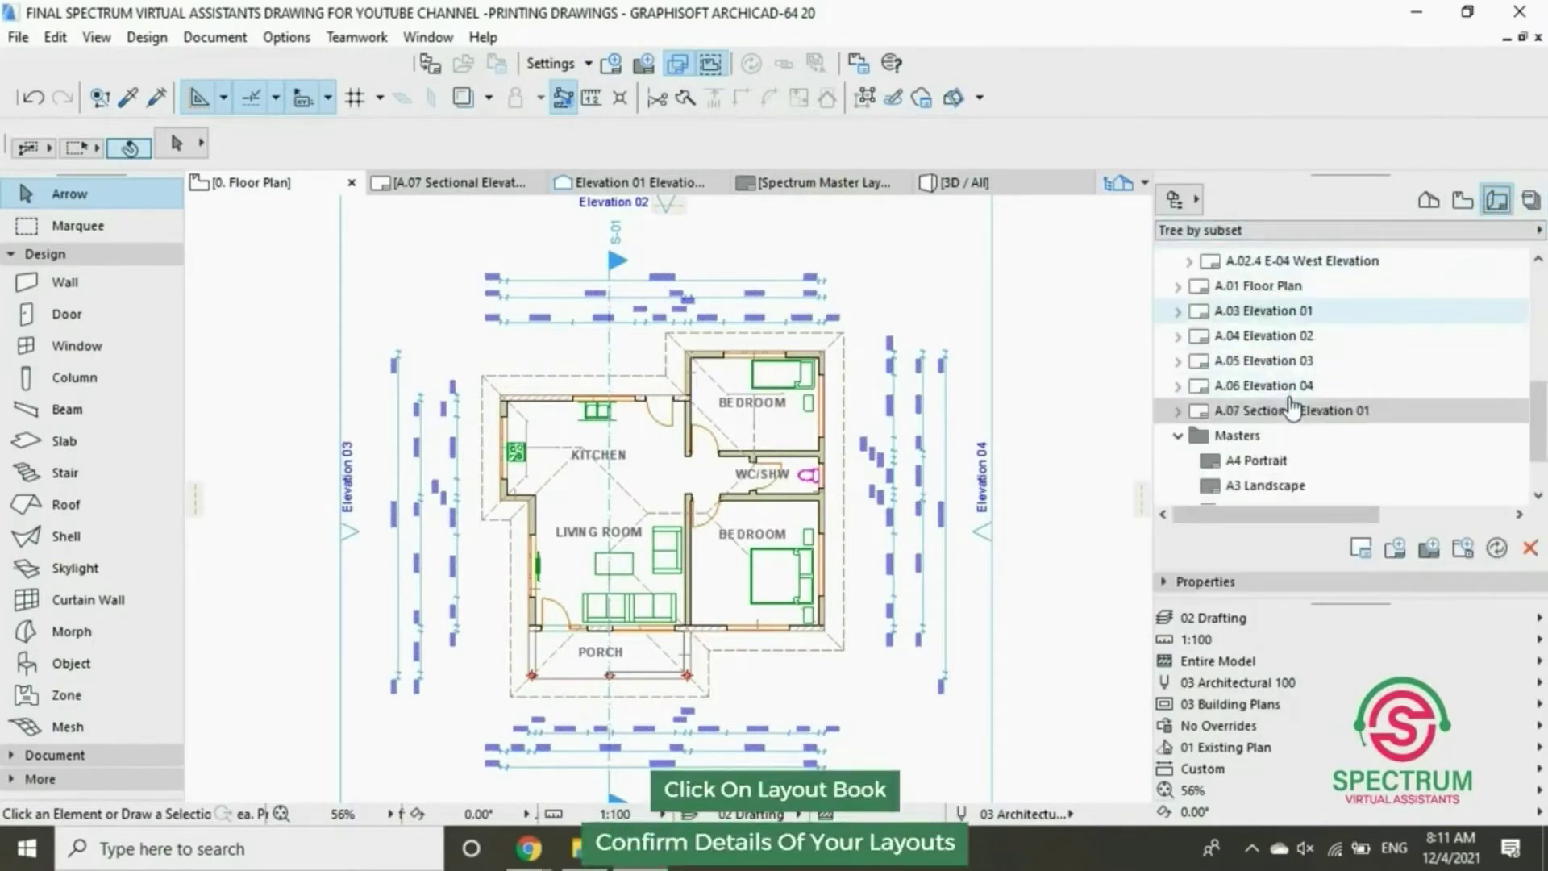
pyautogui.doubleClick(1294, 296)
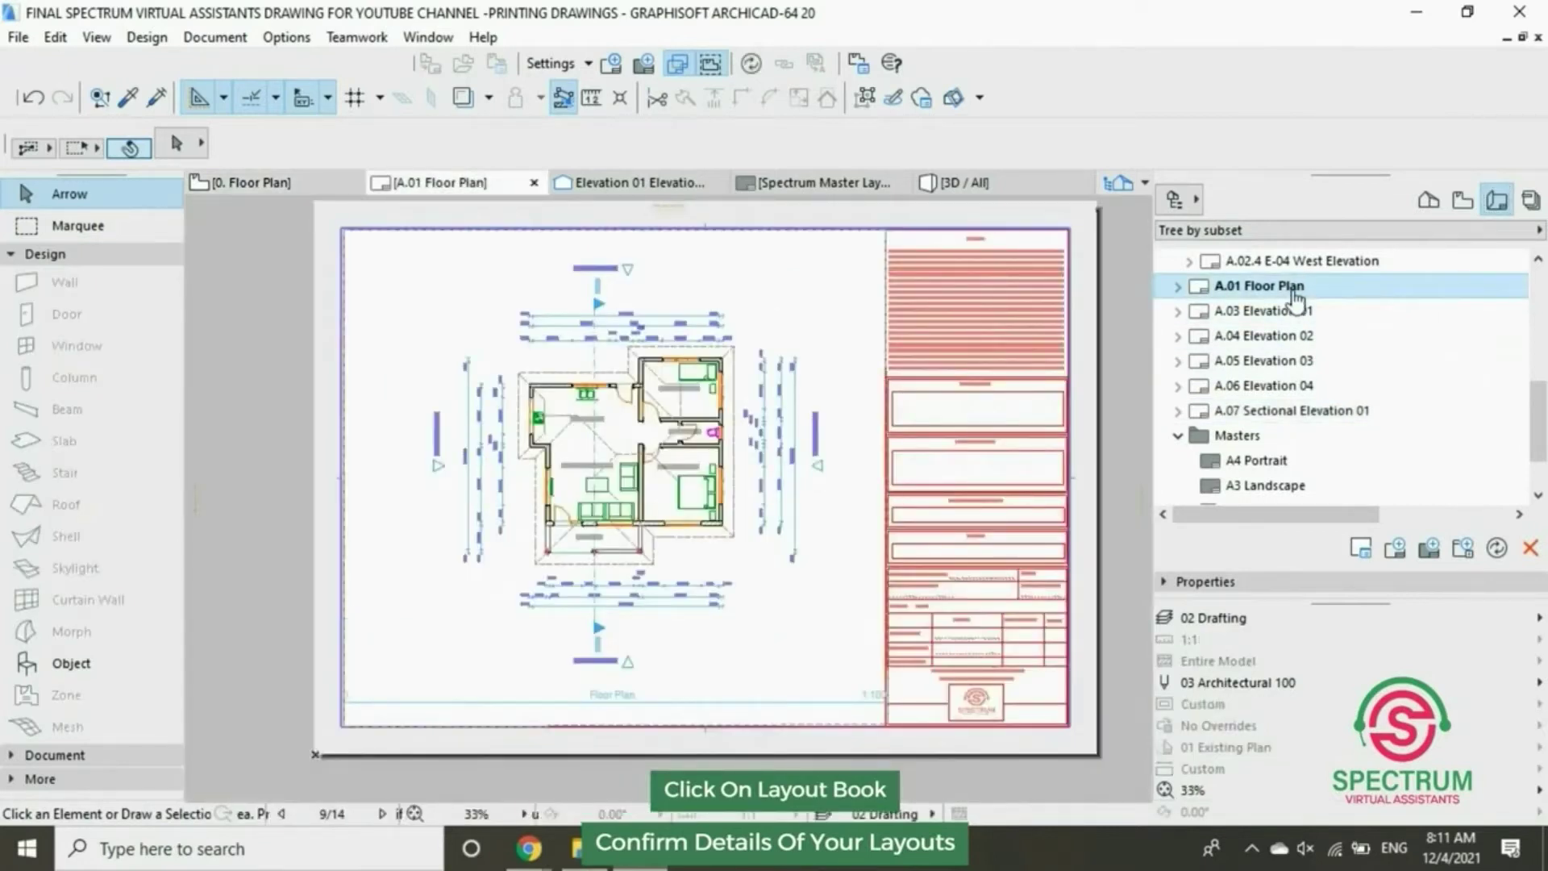
pyautogui.doubleClick(1294, 313)
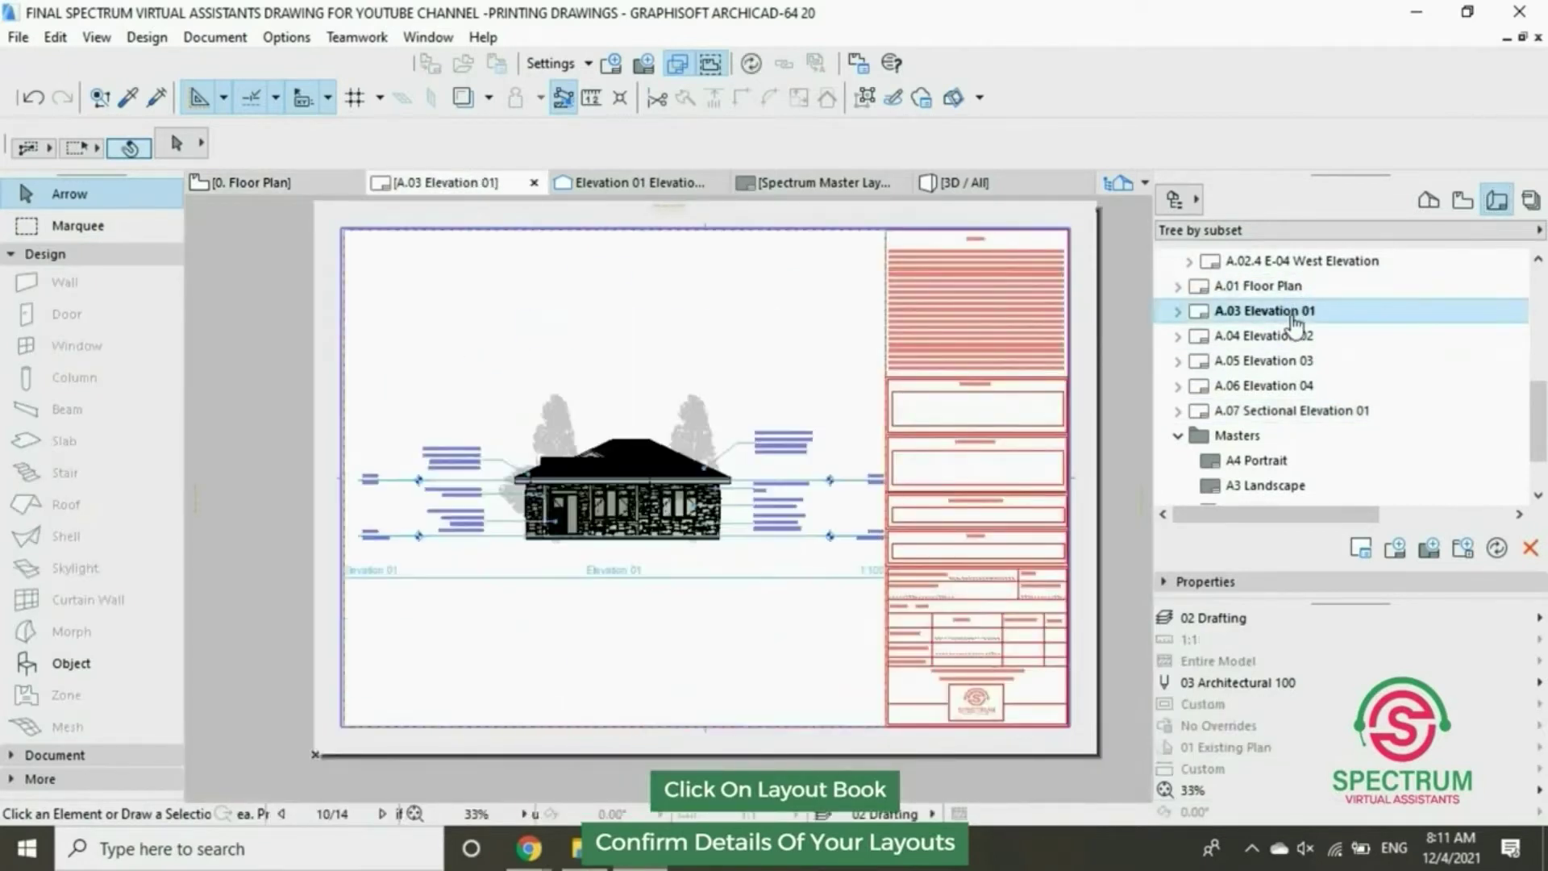
pyautogui.click(1295, 338)
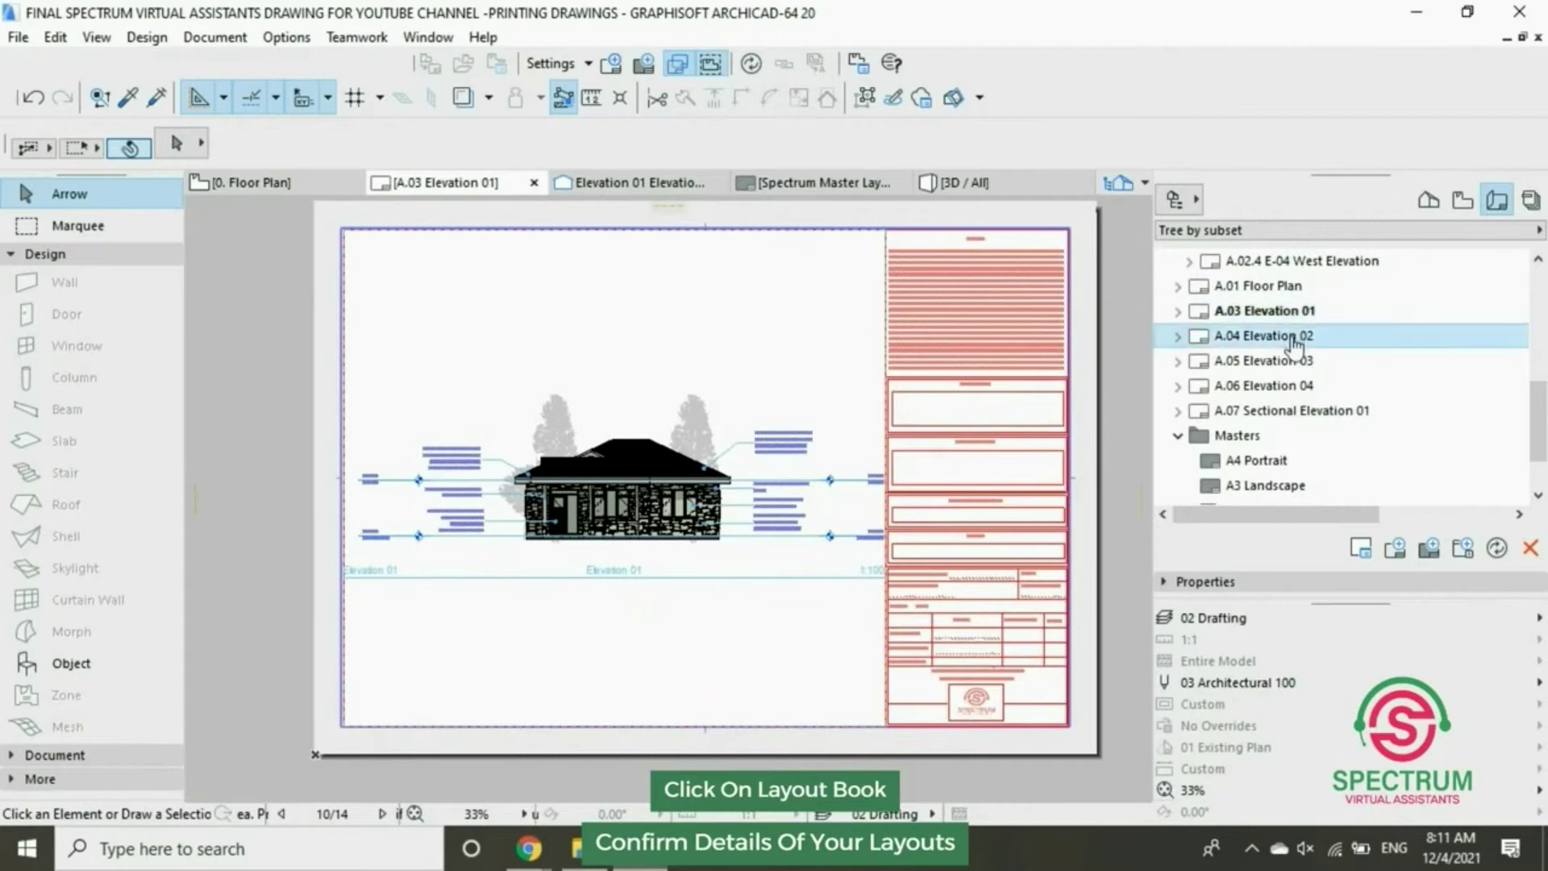
pyautogui.doubleClick(1295, 337)
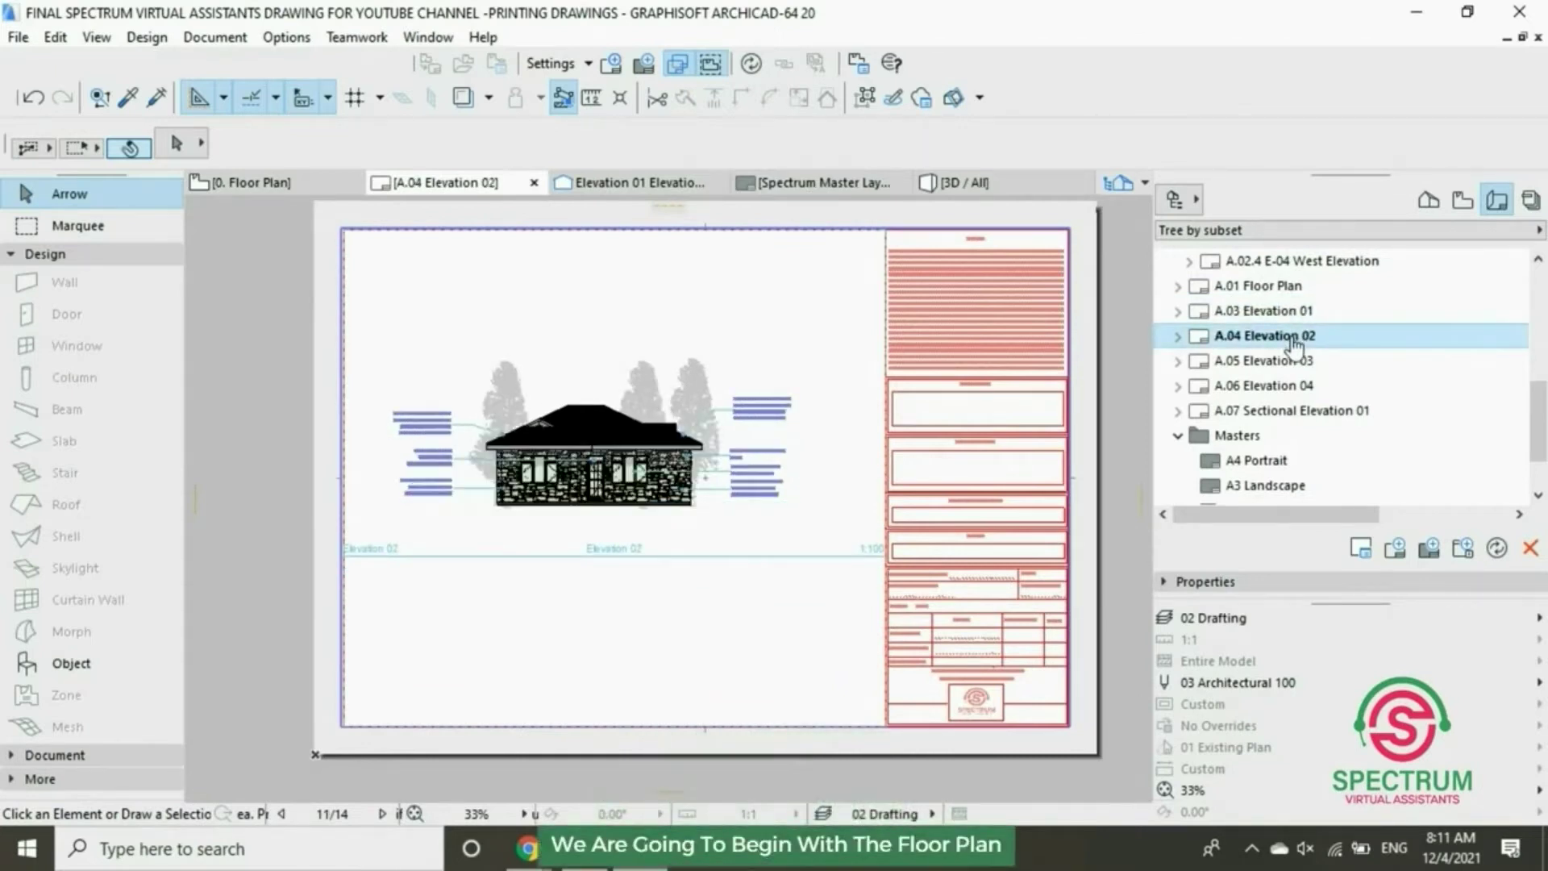
# View the A.05 and A.06 elevations and A.07 Sectional Elevation 01, then return to A.01 Floor Plan
pyautogui.doubleClick(1296, 360)
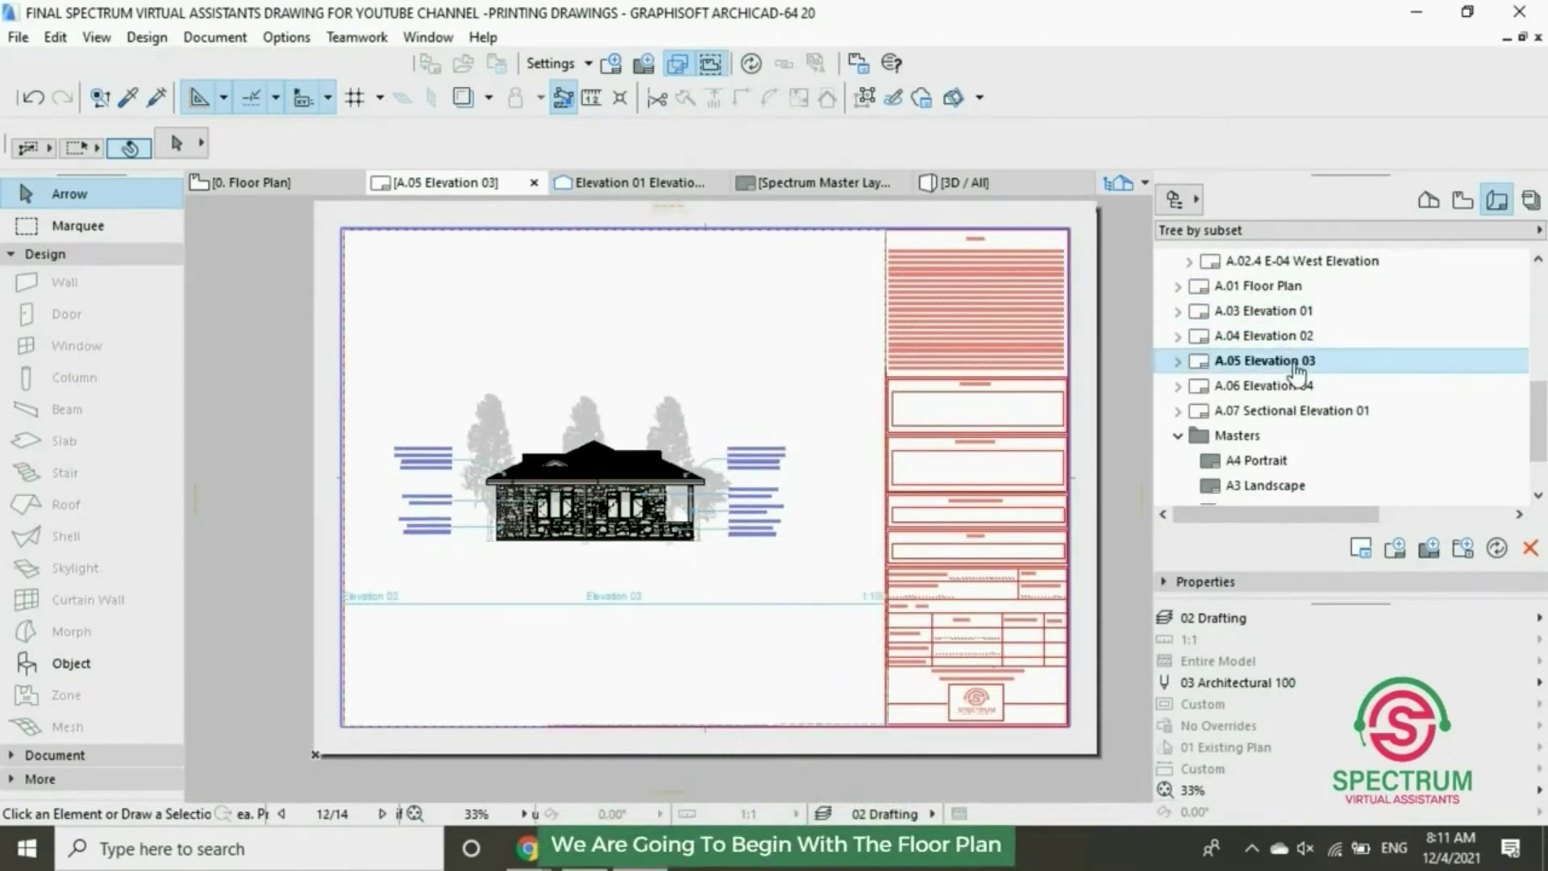
pyautogui.doubleClick(1294, 386)
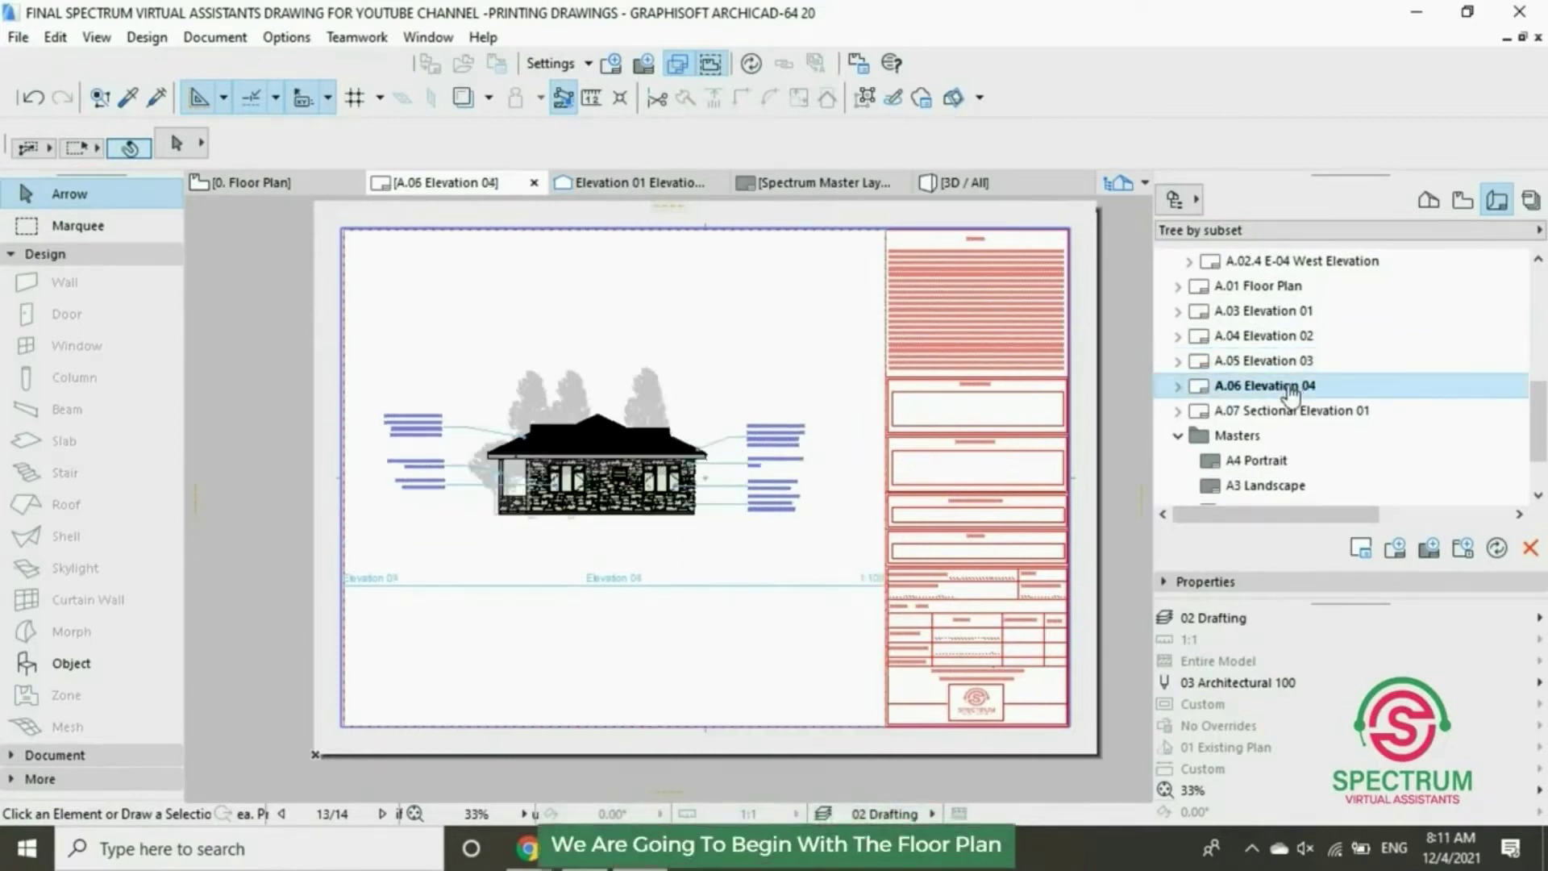
pyautogui.doubleClick(1292, 411)
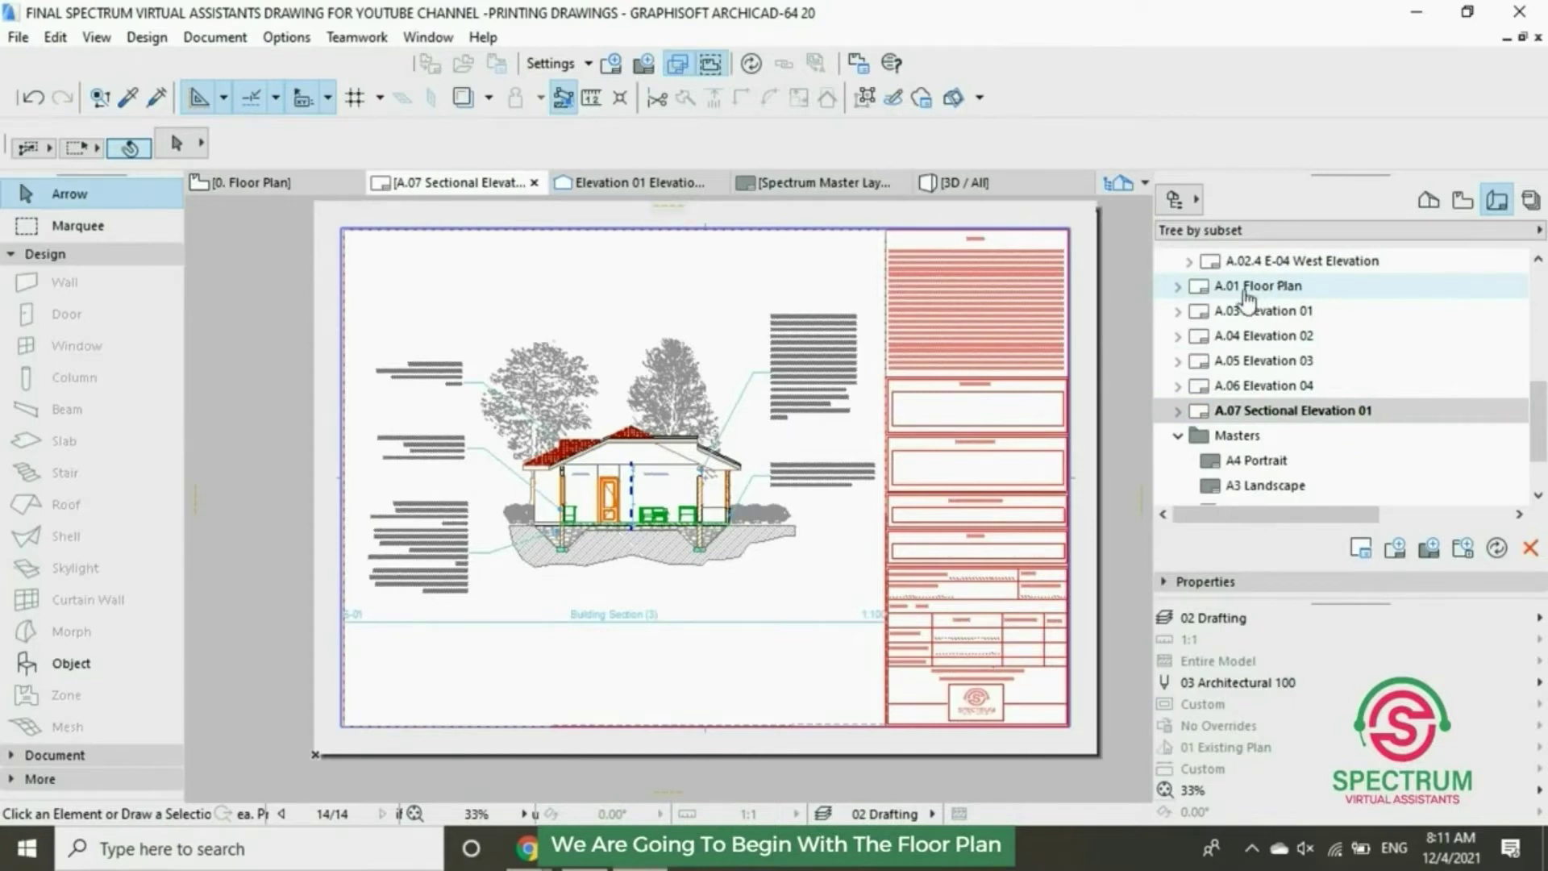
pyautogui.click(1272, 292)
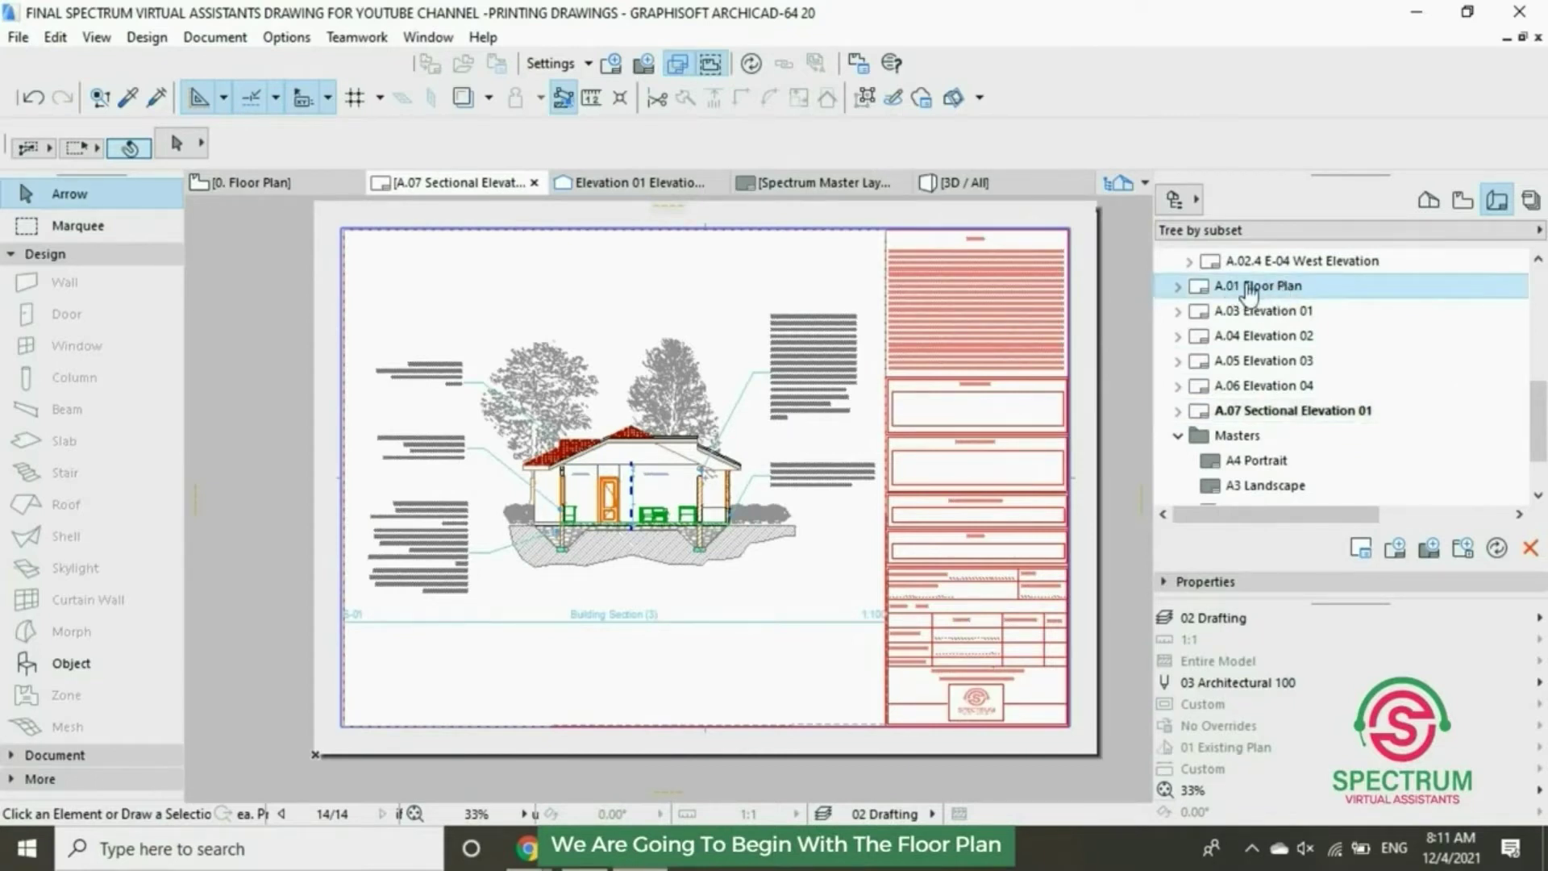
pyautogui.doubleClick(1249, 286)
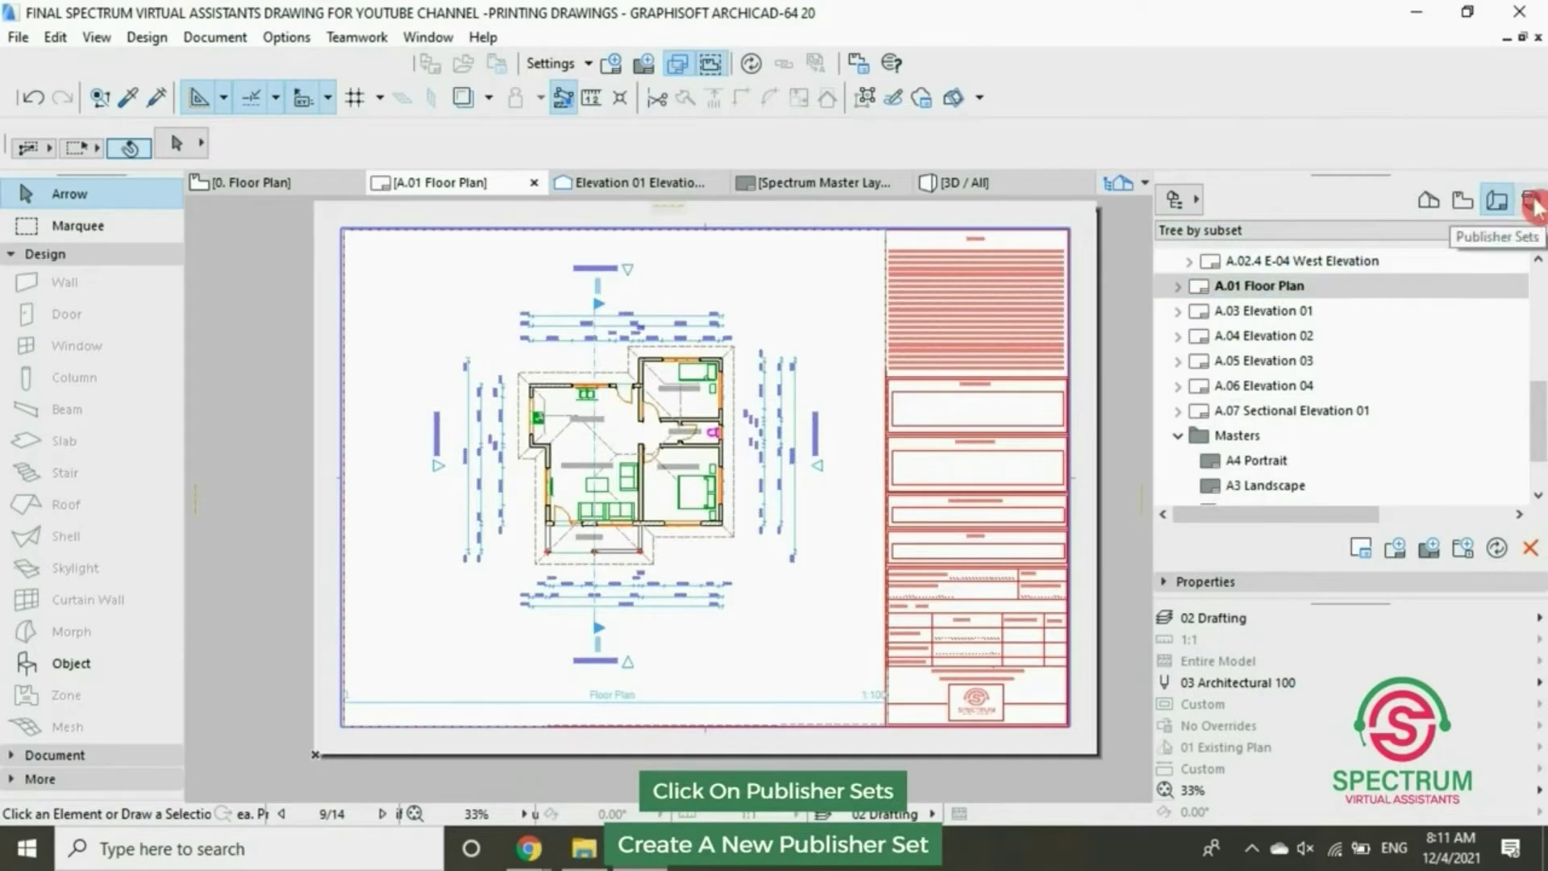
# In the Navigator's Publisher Sets, create a new set named 'Spectrum Final Drawings'
pyautogui.click(1532, 202)
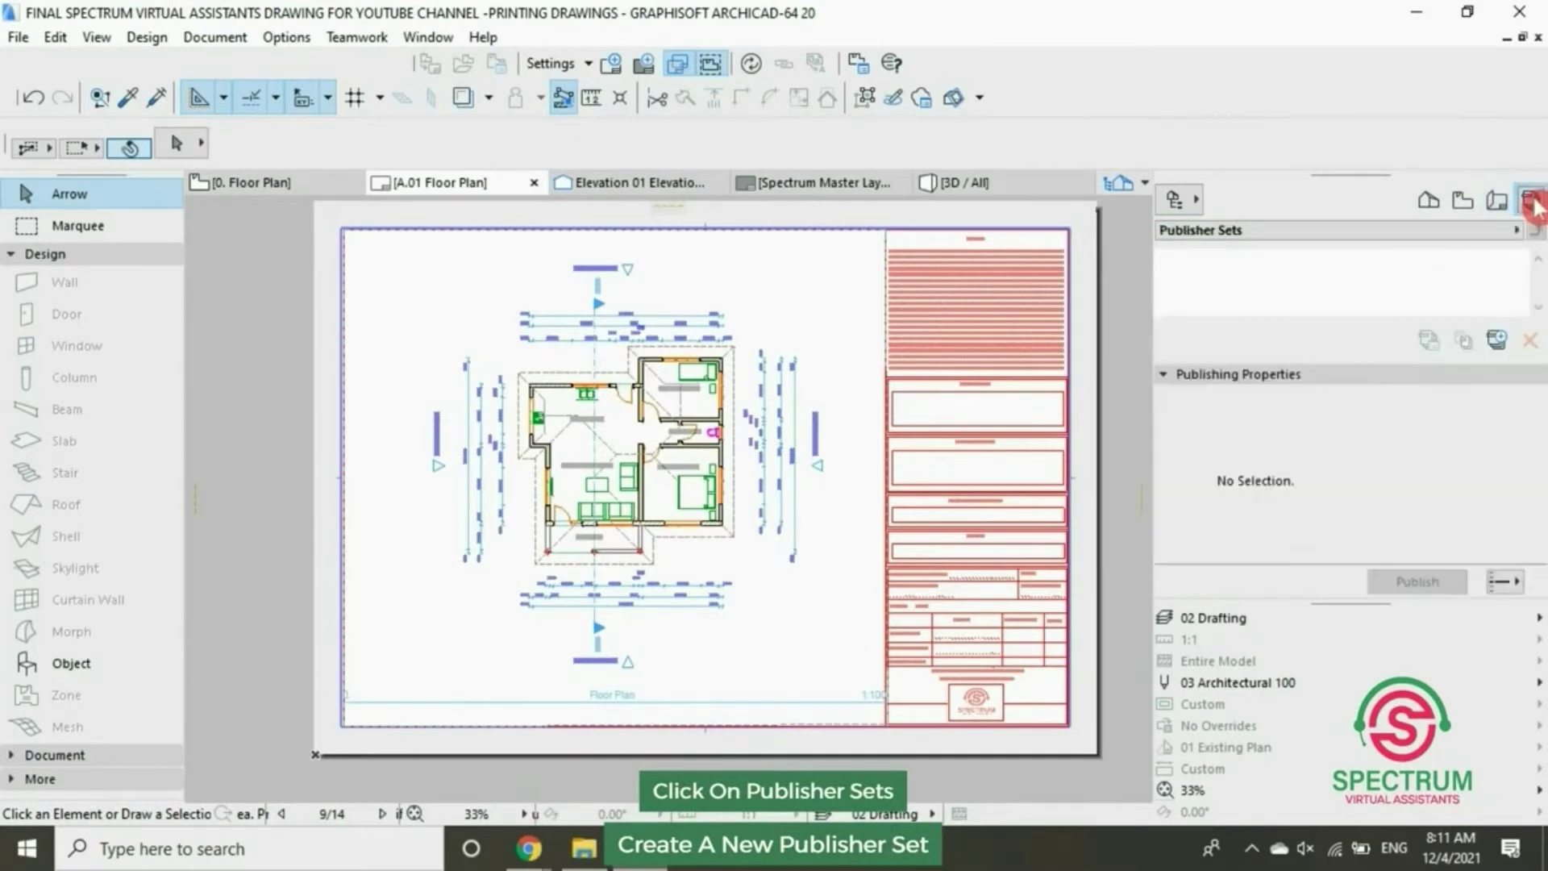
pyautogui.click(1493, 336)
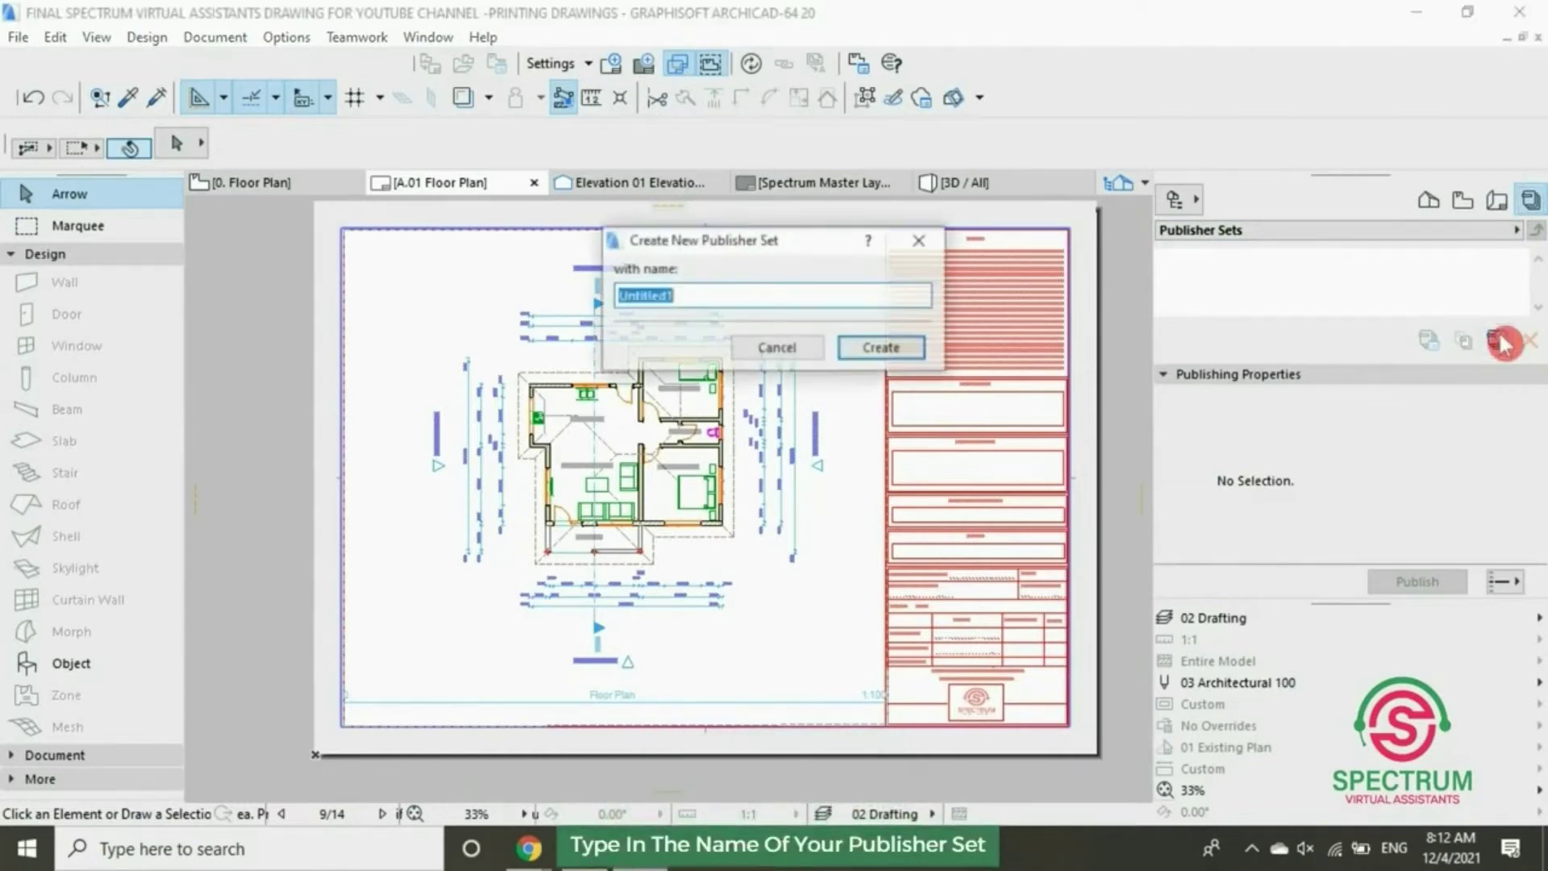
pyautogui.write('S')
pyautogui.click(694, 299)
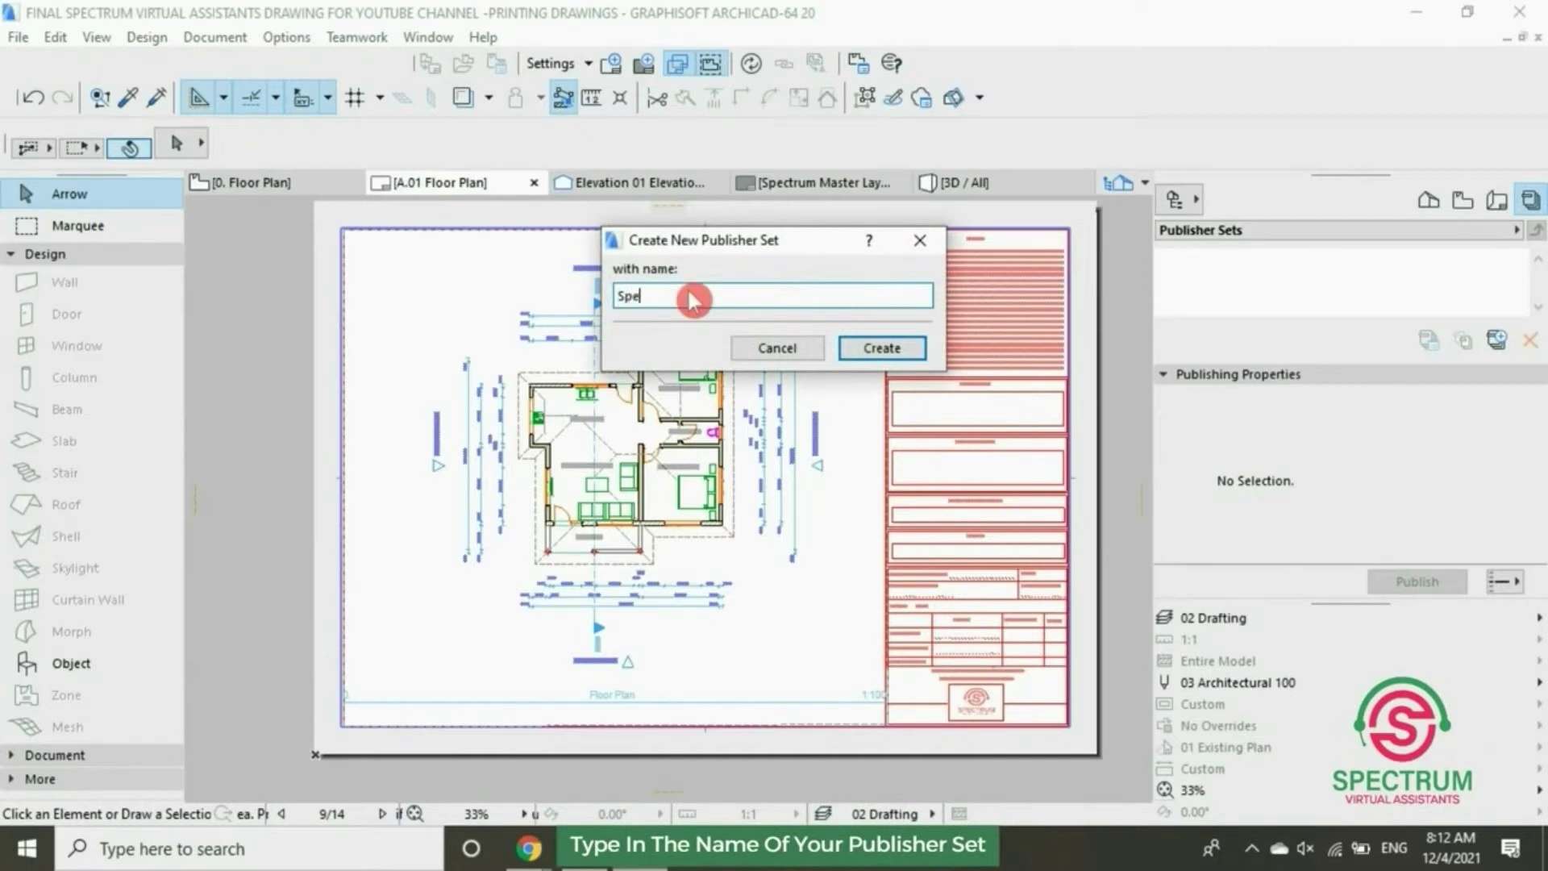
pyautogui.write('pectrum Final Drawings')
pyautogui.click(881, 349)
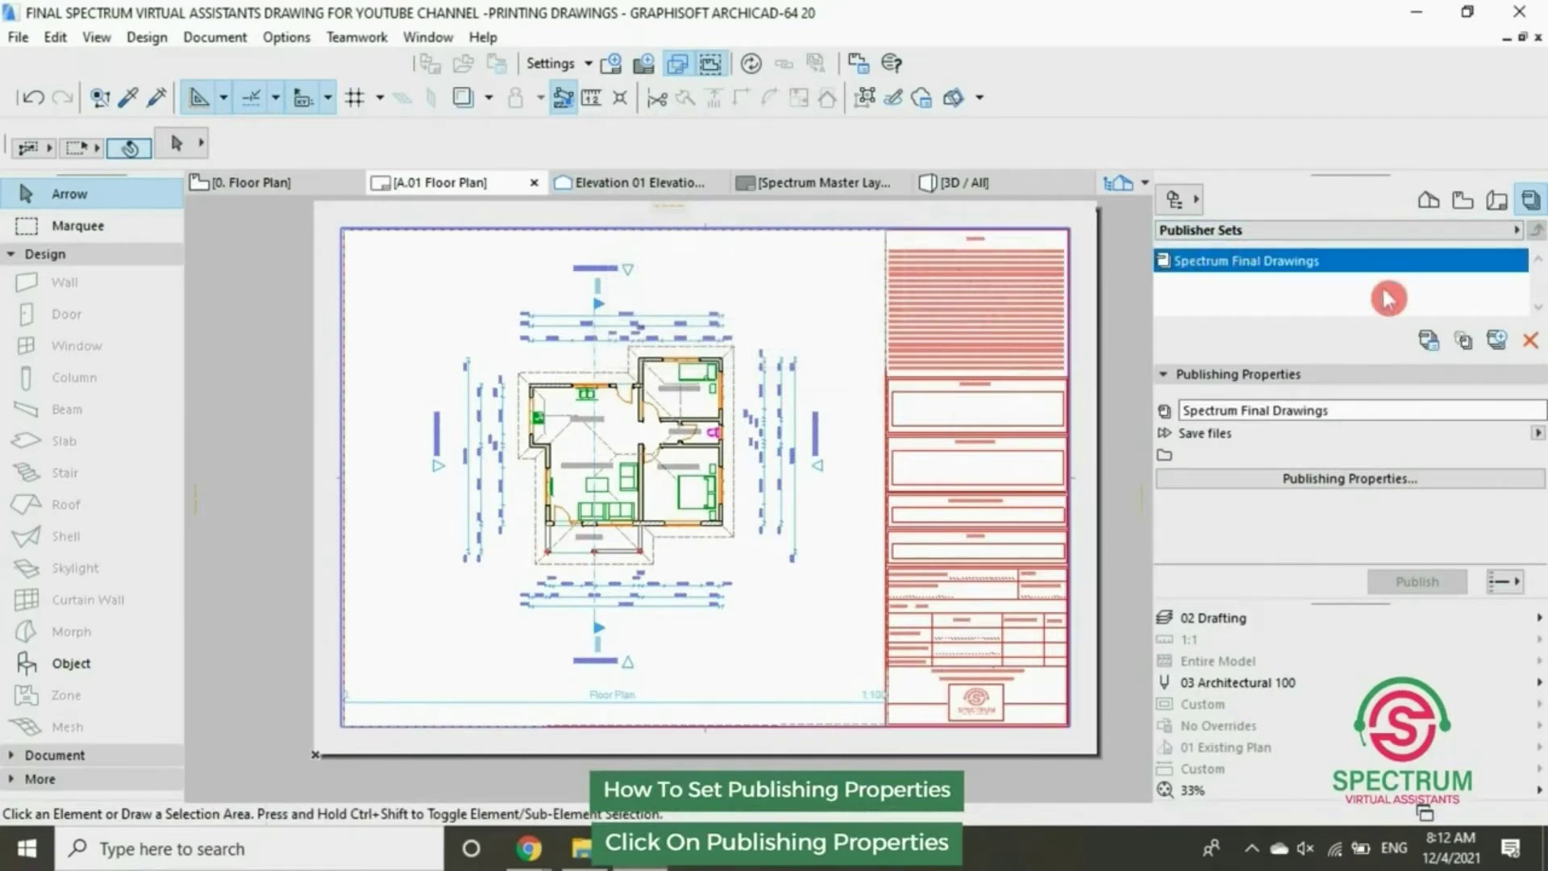
# Set the publishing method to Save files, with destination Desktop\Spectrum VAS final Drawings
pyautogui.click(1375, 481)
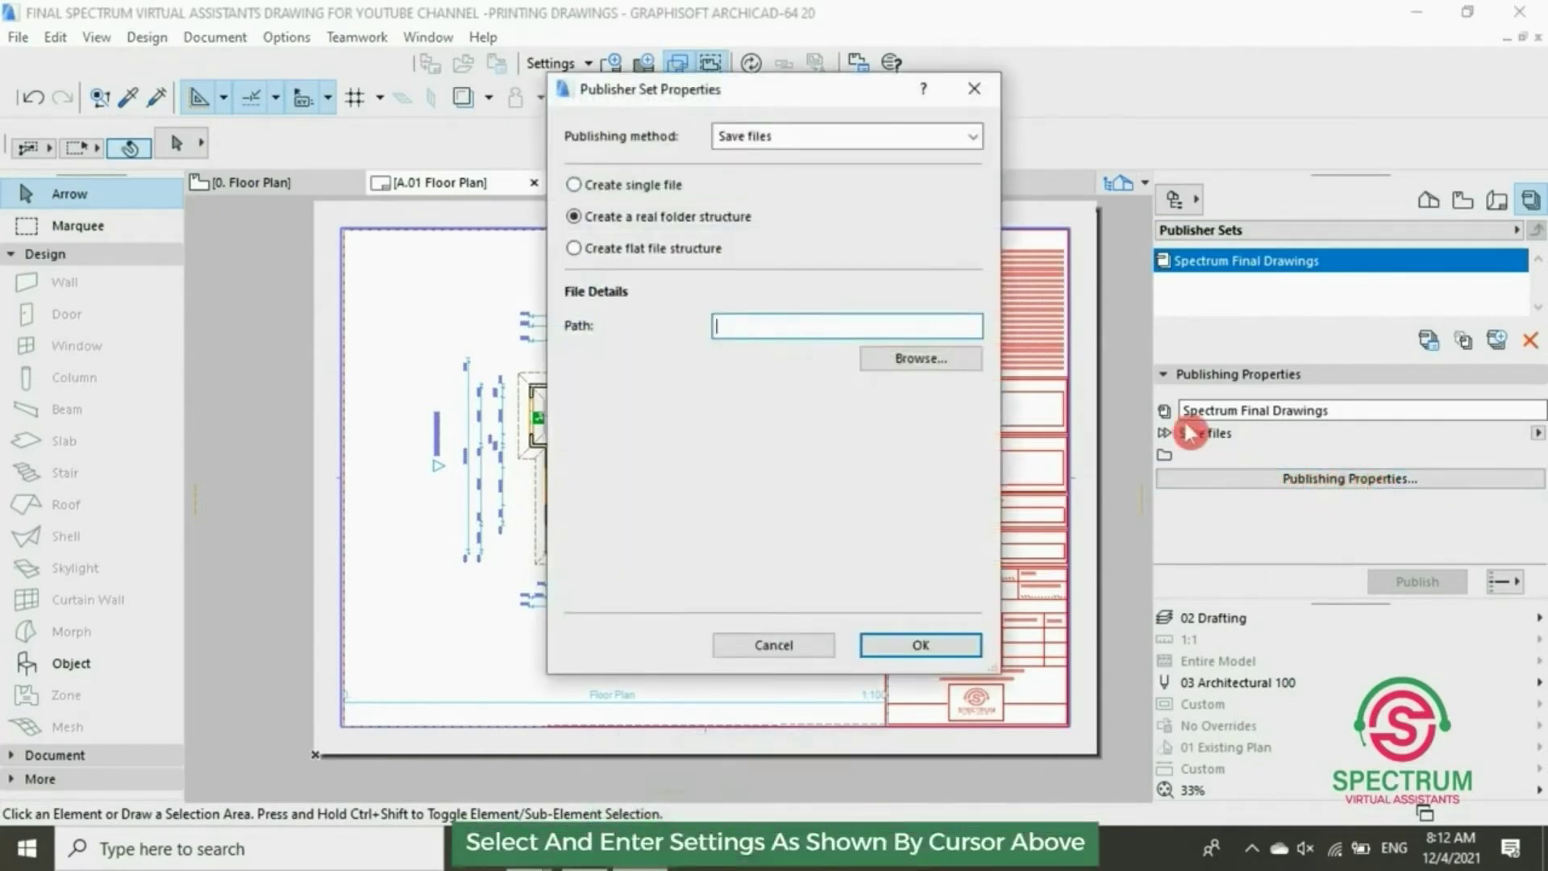
pyautogui.click(970, 137)
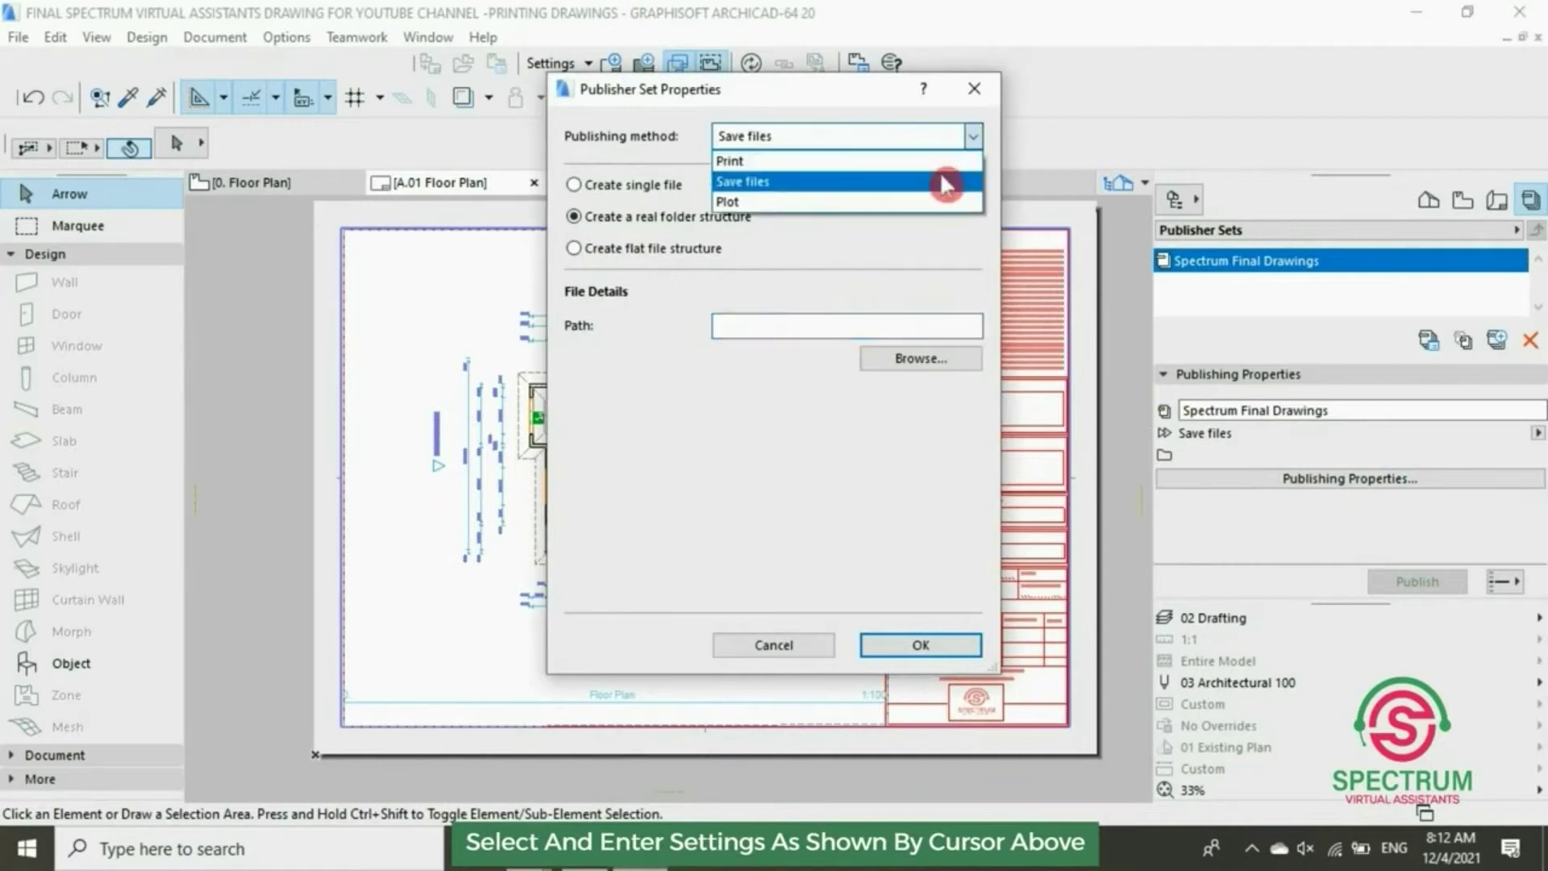
pyautogui.click(779, 190)
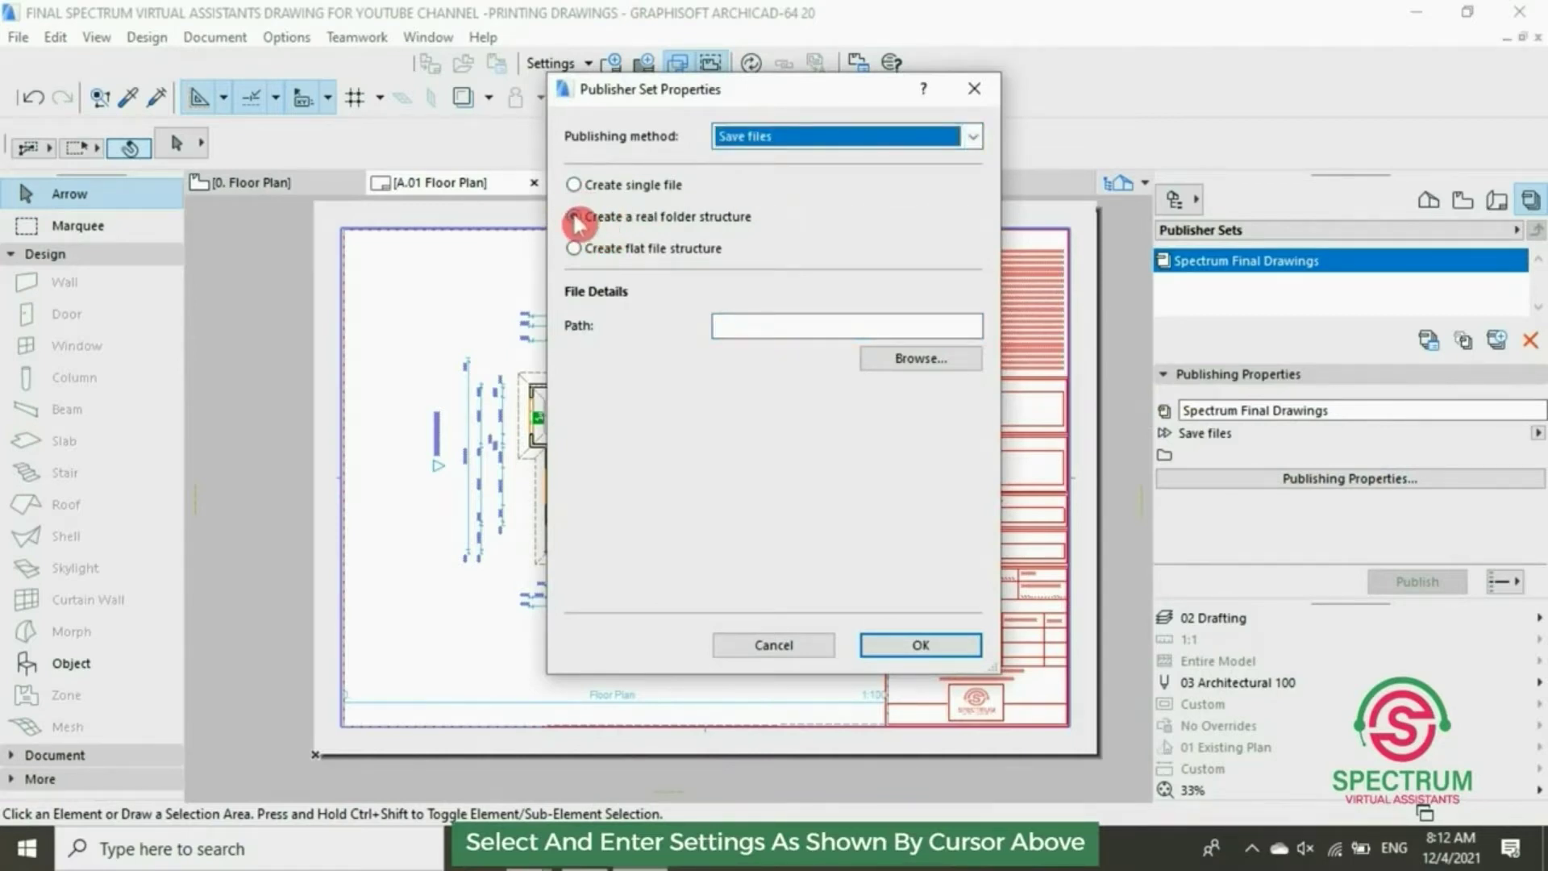
pyautogui.click(908, 358)
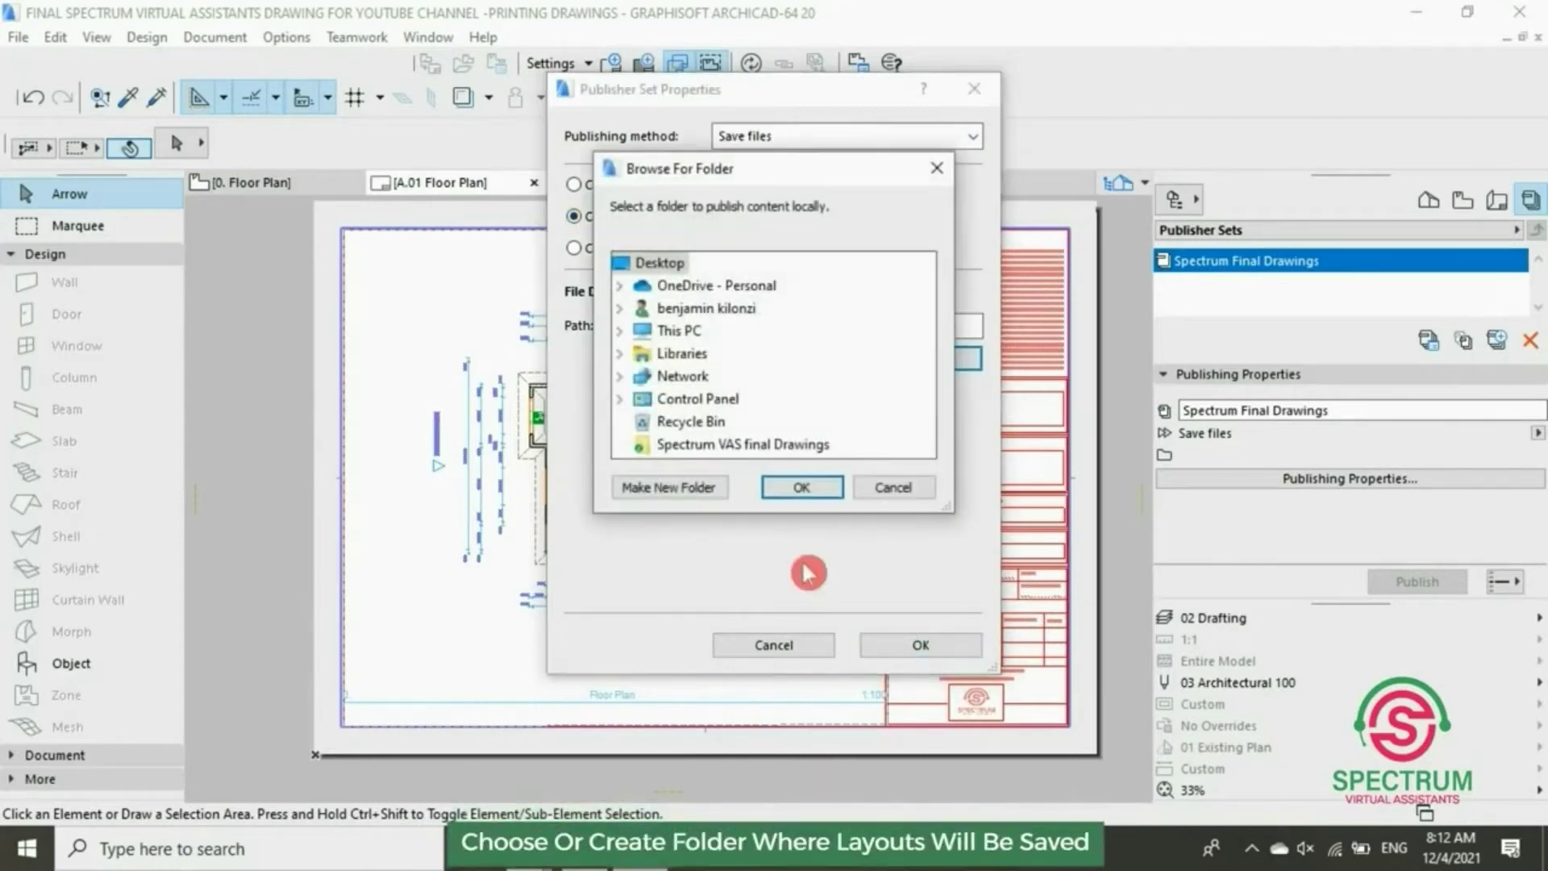
pyautogui.doubleClick(682, 331)
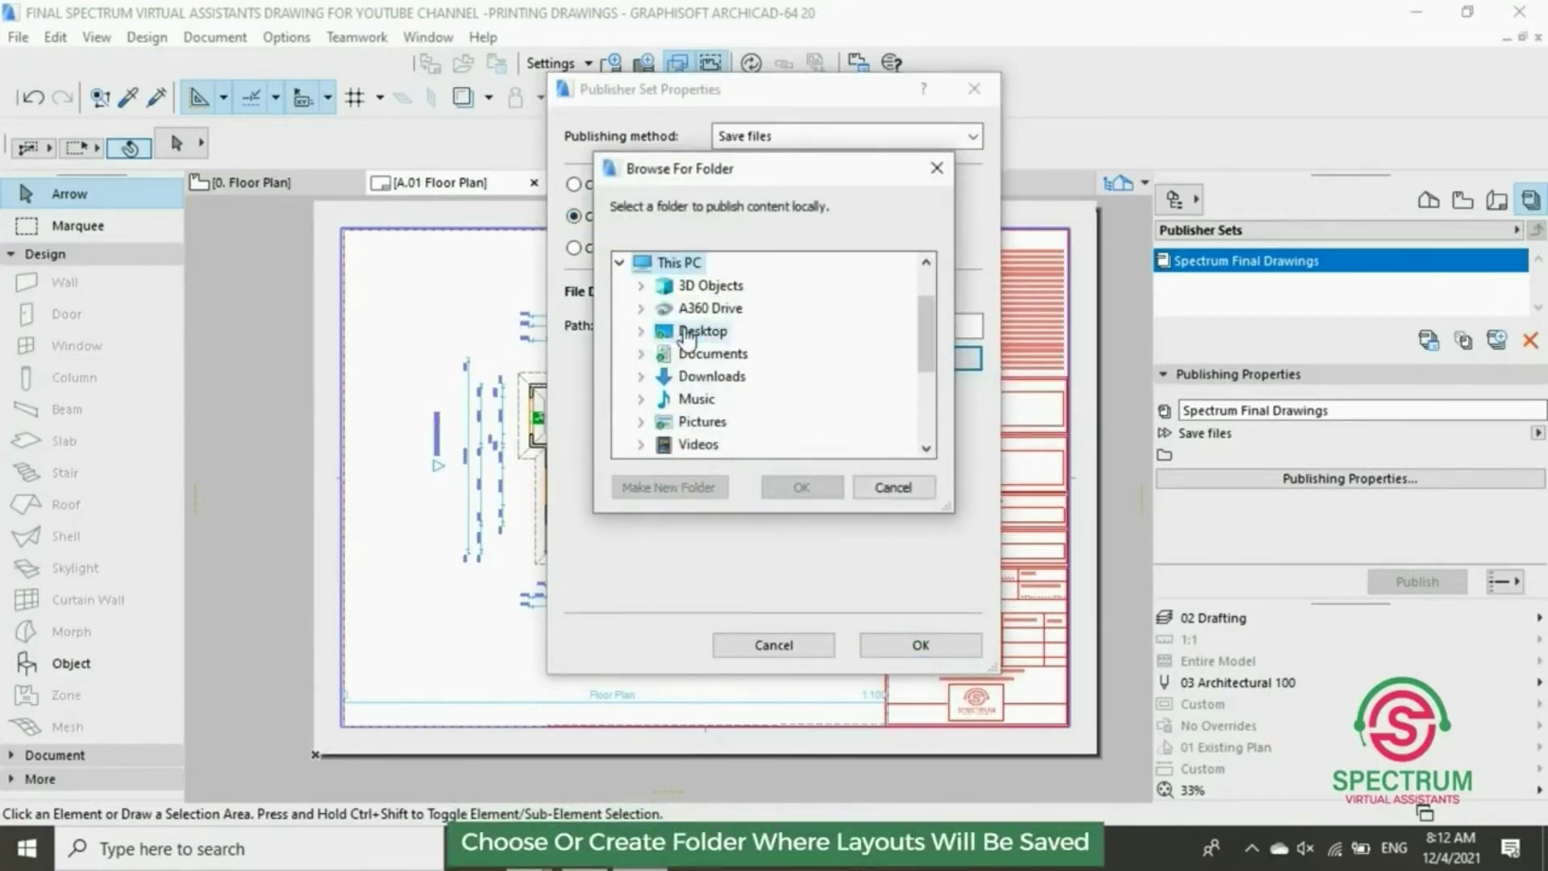
pyautogui.doubleClick(702, 332)
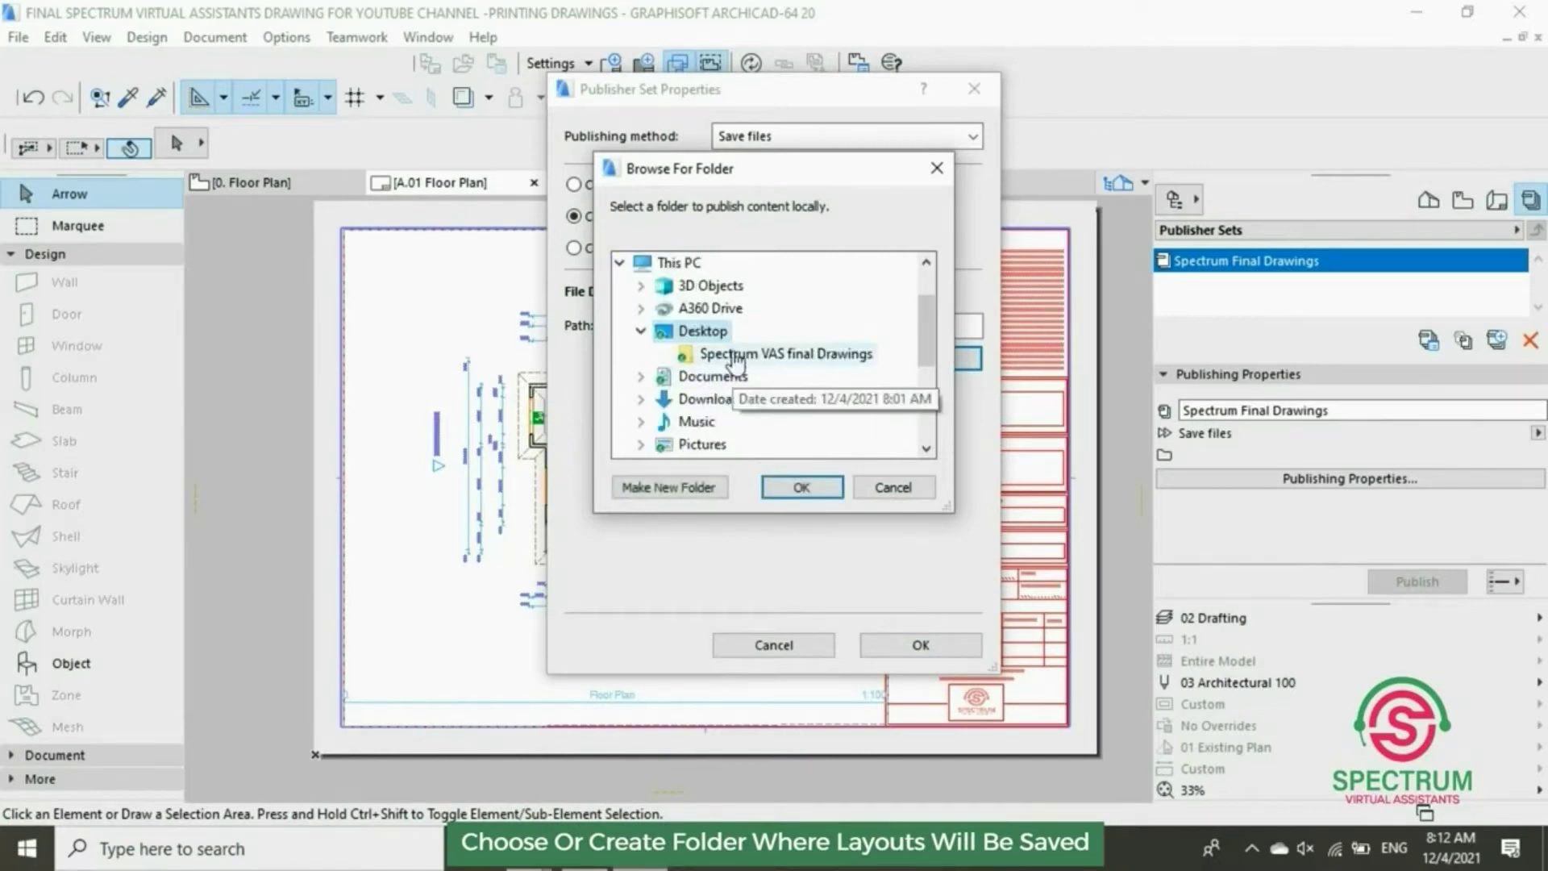
pyautogui.click(735, 356)
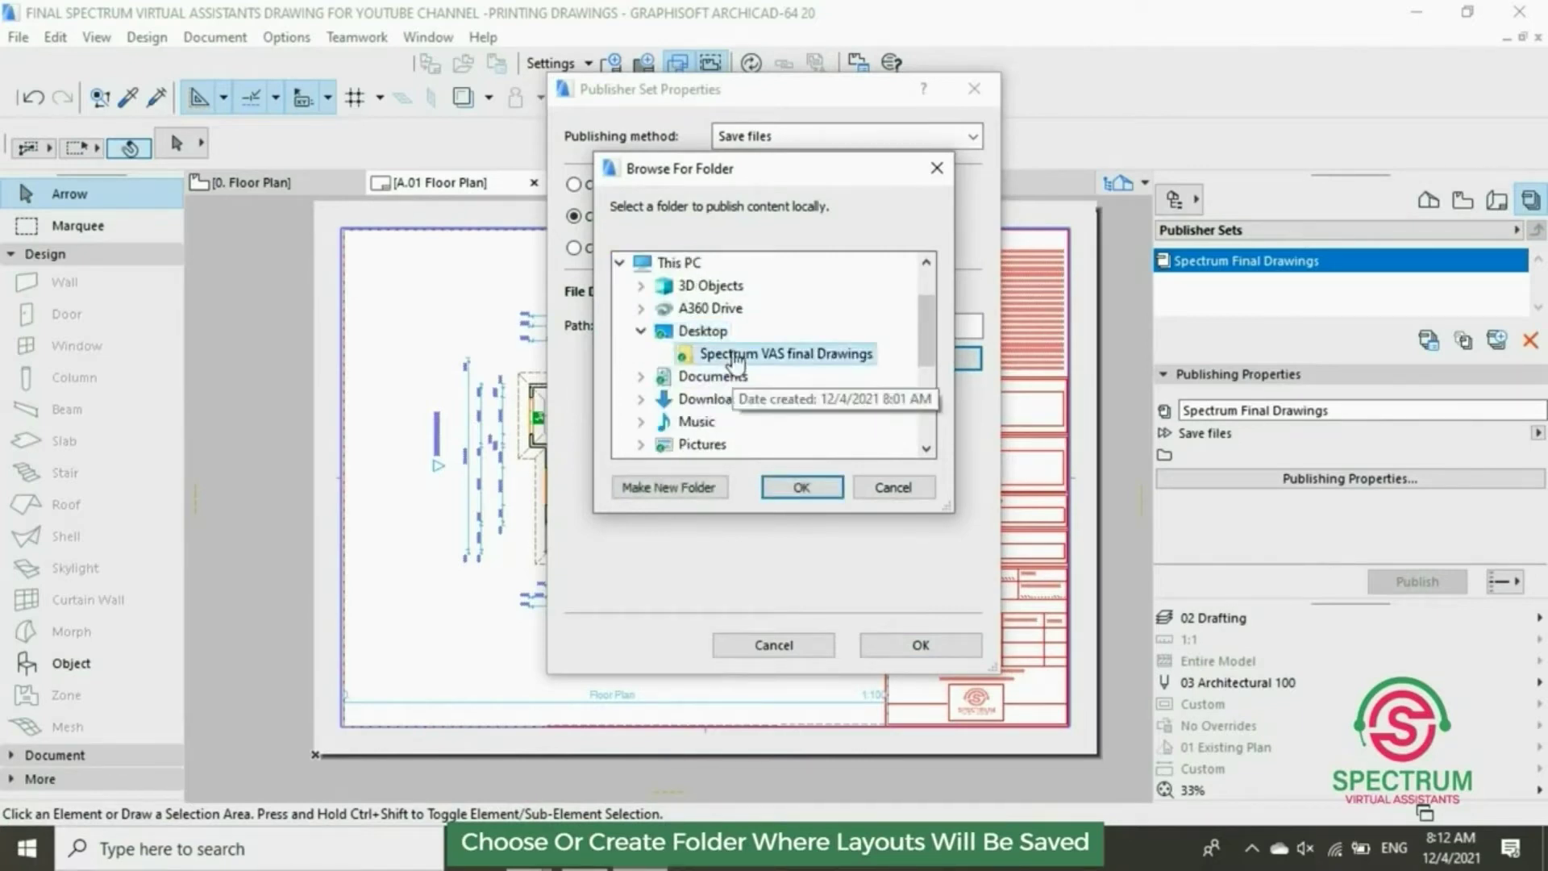
pyautogui.click(803, 486)
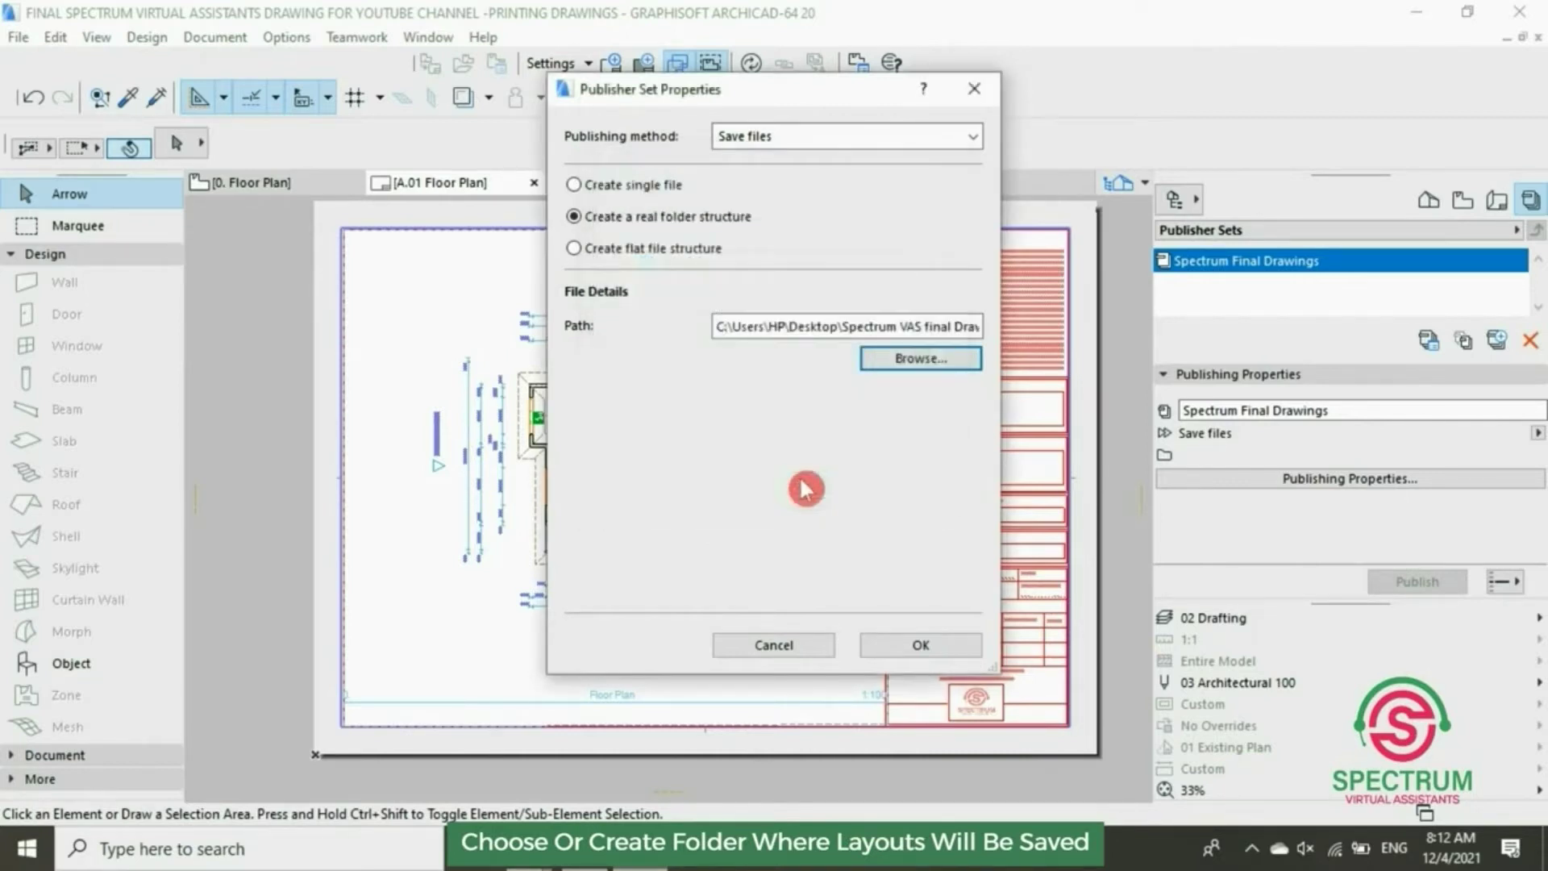
pyautogui.click(897, 660)
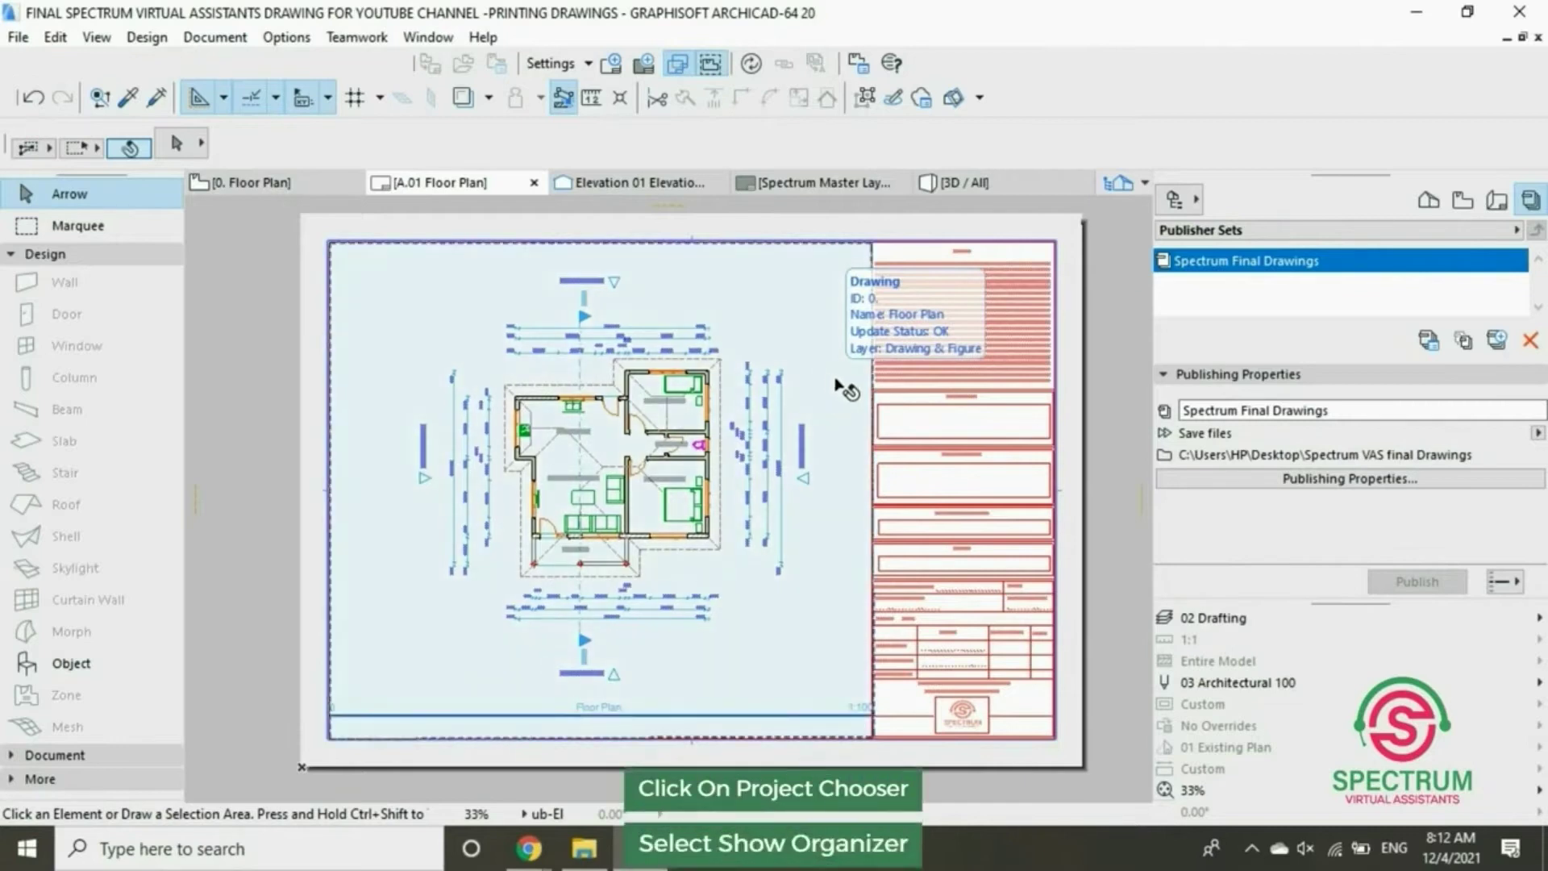
# Open the Organizer from the Project Chooser, enlarge it, and select A.01 Floor Plan in the layout tree
pyautogui.click(1192, 203)
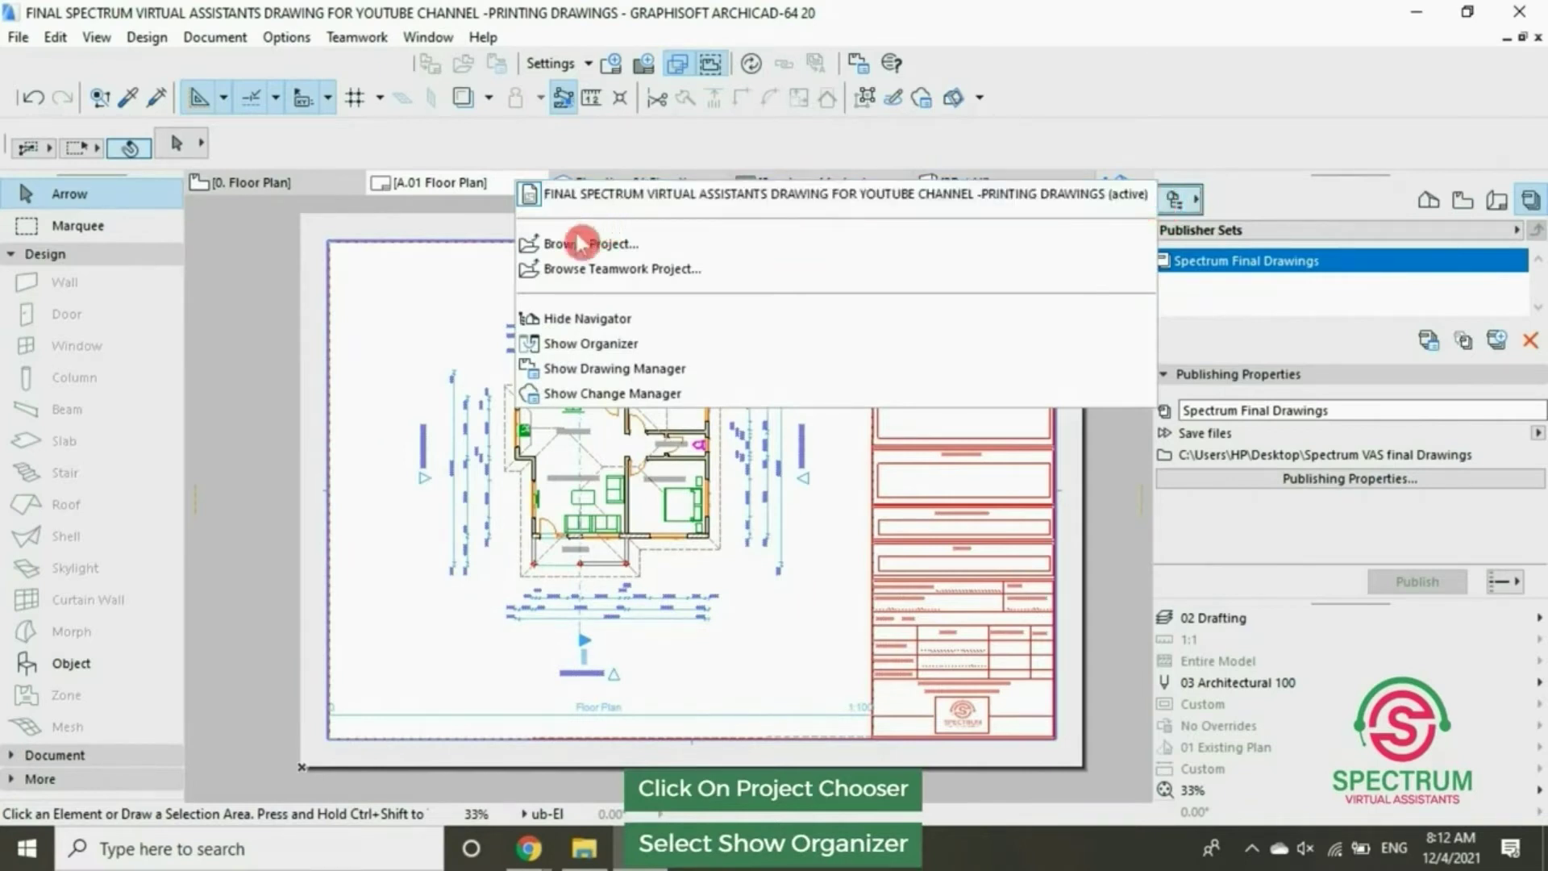
pyautogui.click(582, 347)
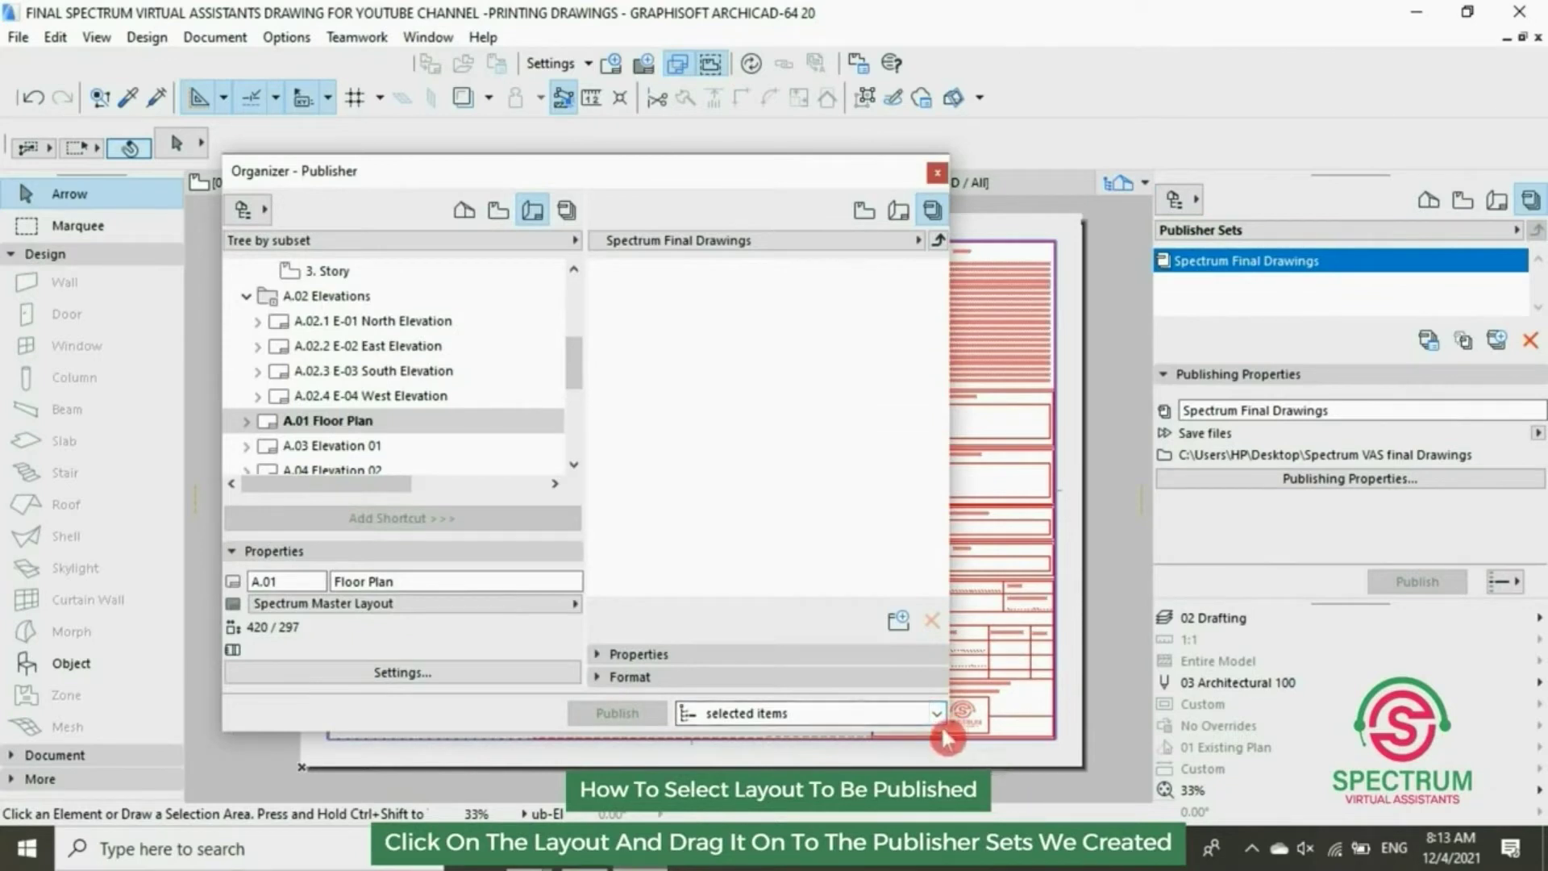
pyautogui.moveTo(949, 737); pyautogui.dragTo(1021, 782)
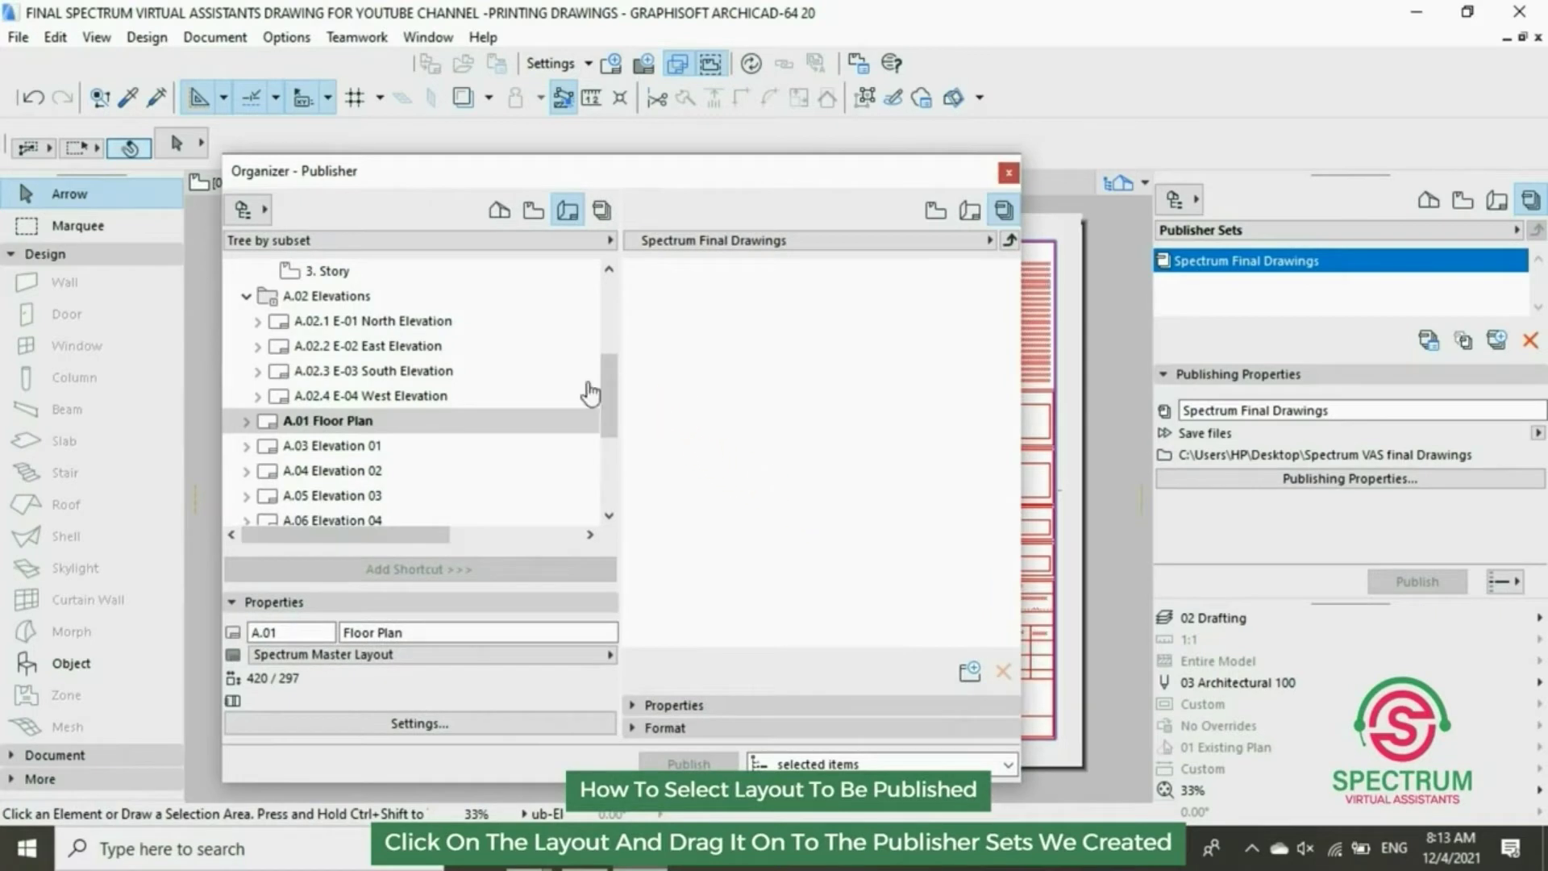
pyautogui.click(334, 420)
pyautogui.scroll(-1, 371, 434)
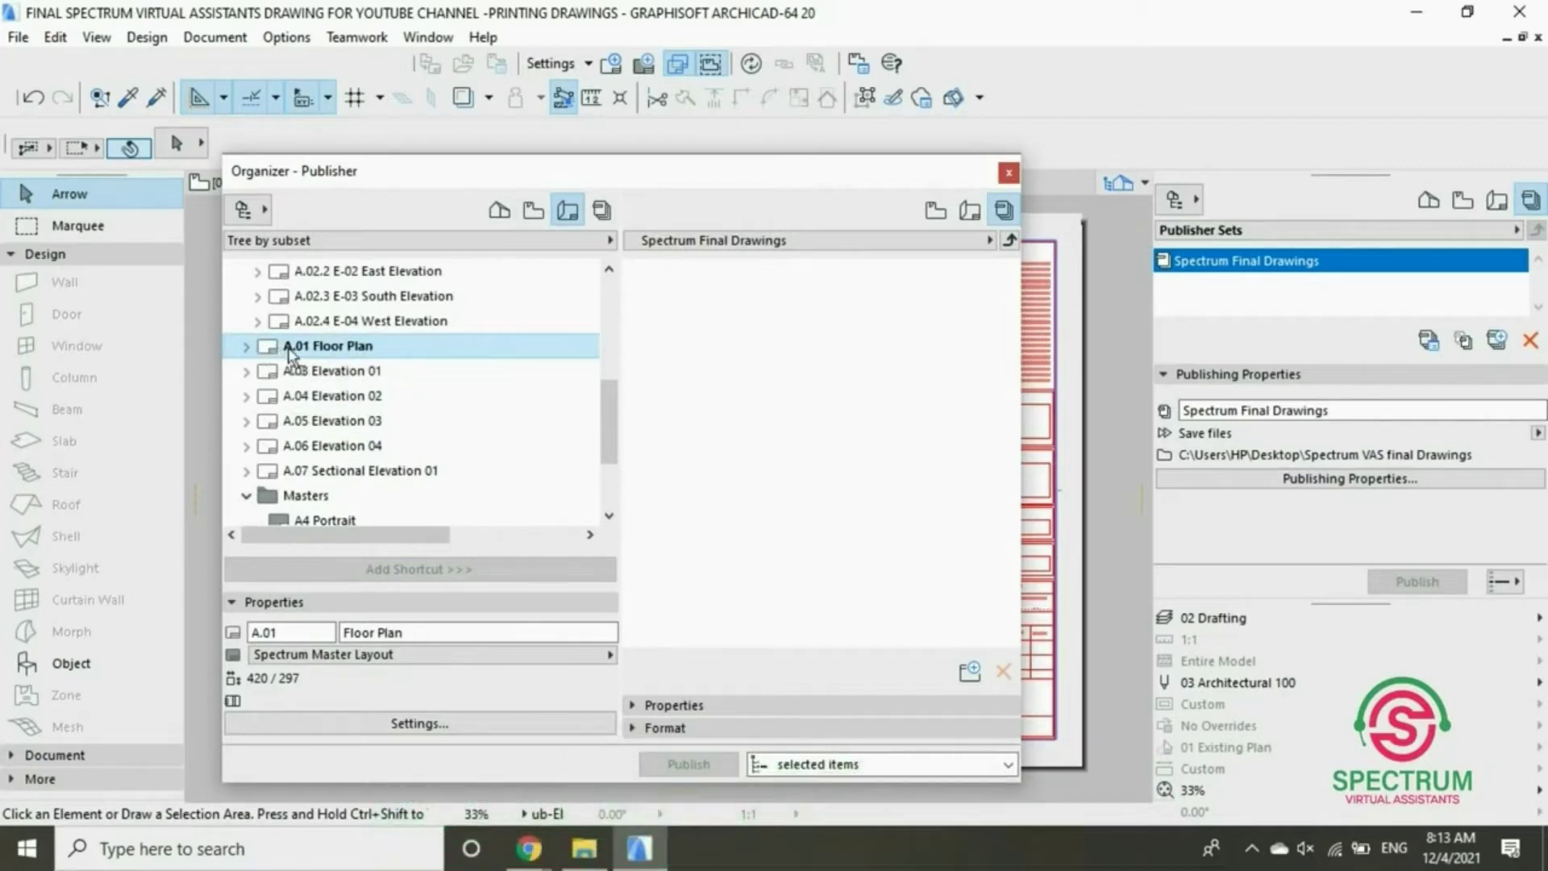
# Add A.01 Floor Plan to the Spectrum Final Drawings set and limit publishing to selected items
pyautogui.moveTo(318, 345); pyautogui.dragTo(709, 292)
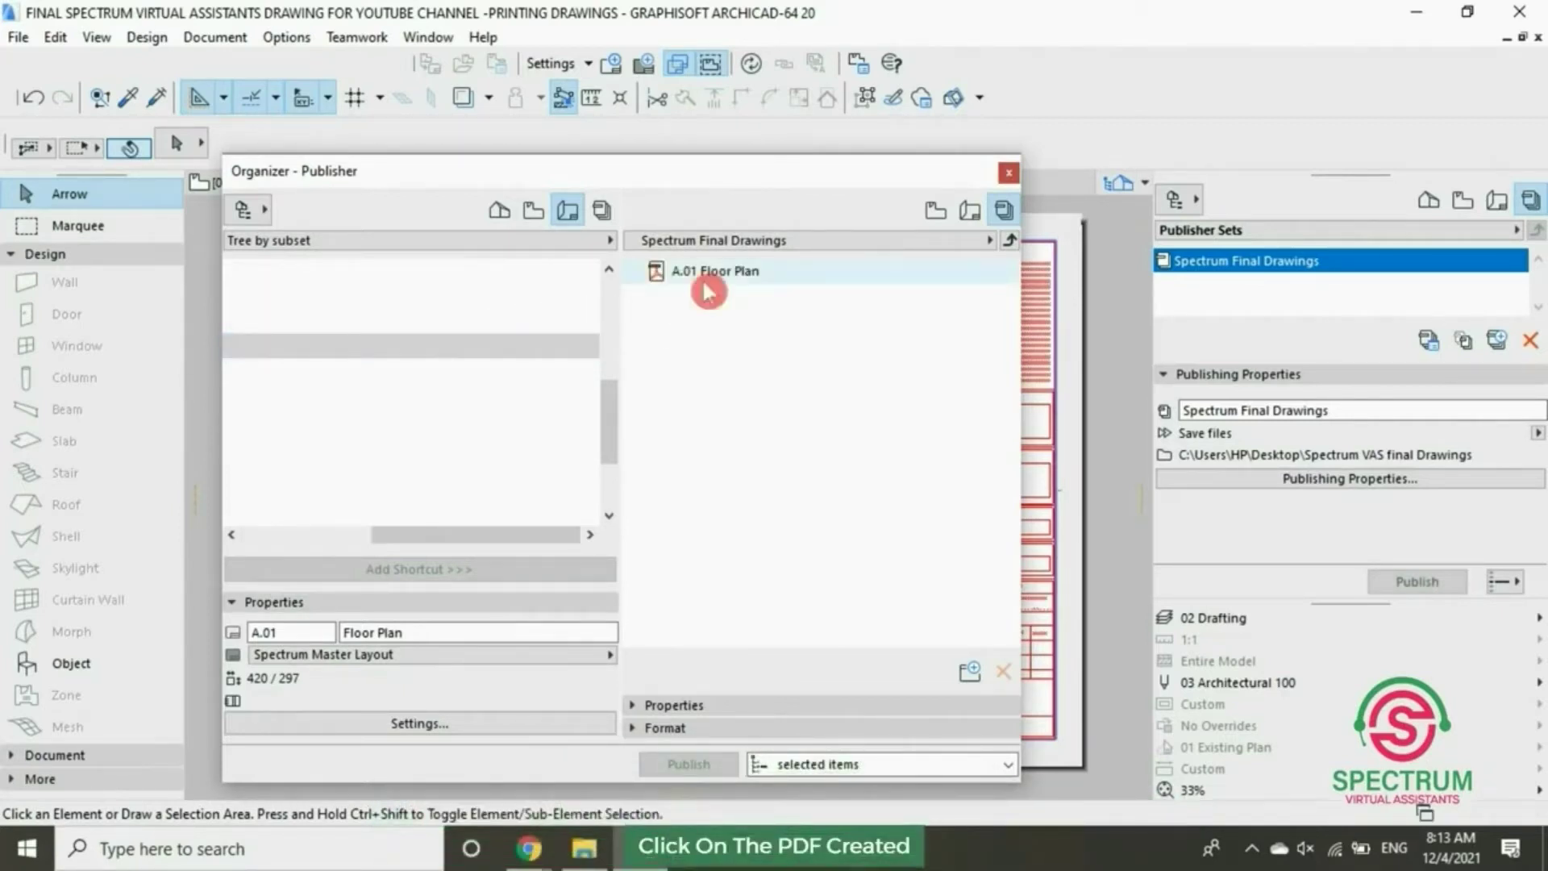
pyautogui.click(763, 279)
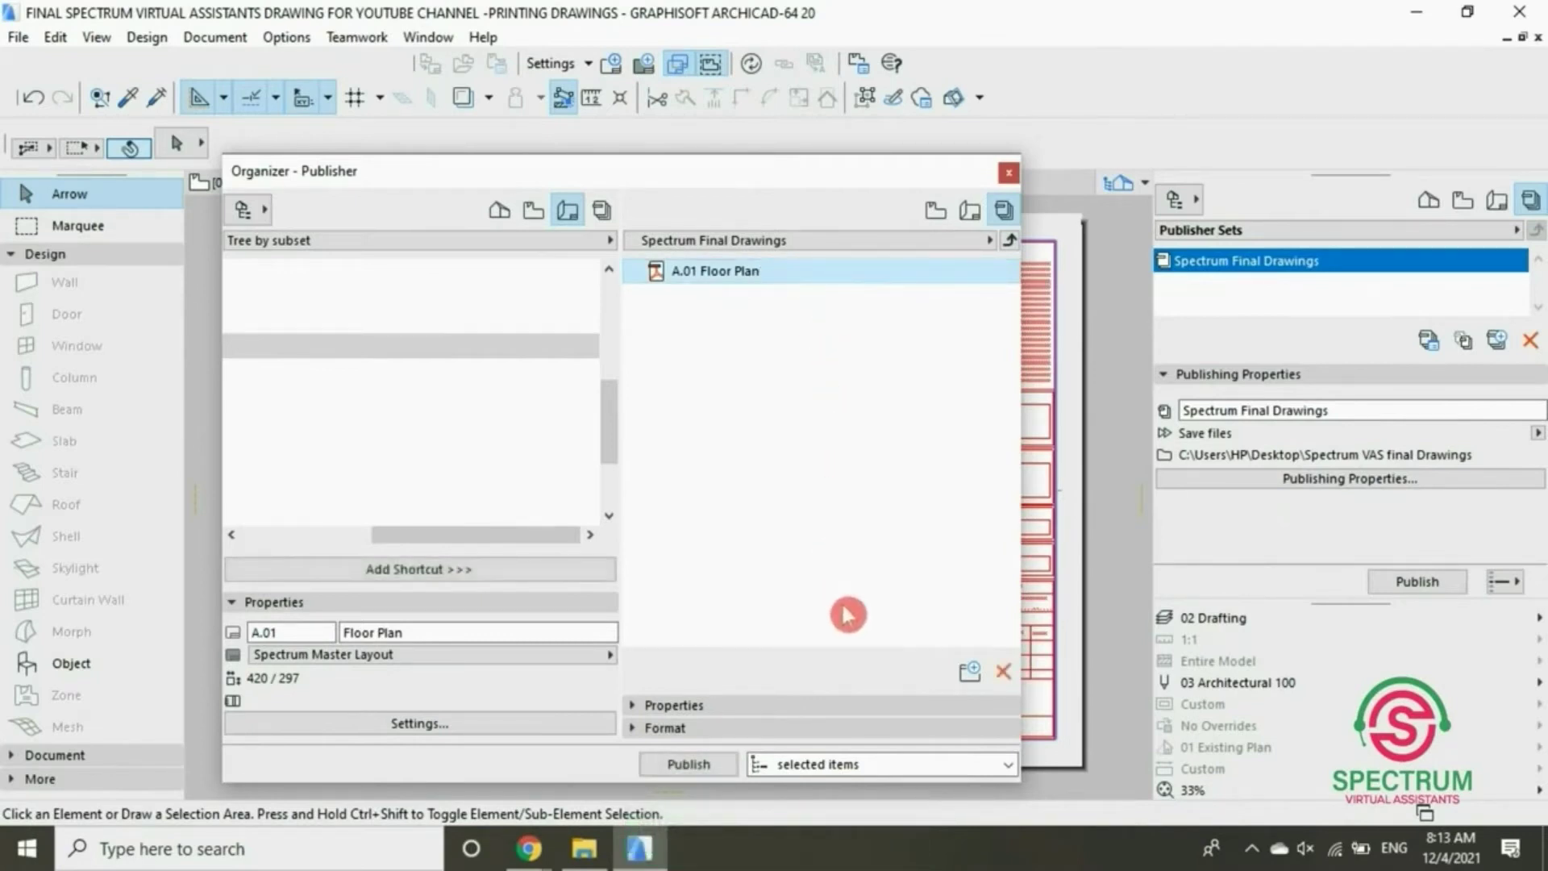
pyautogui.click(946, 768)
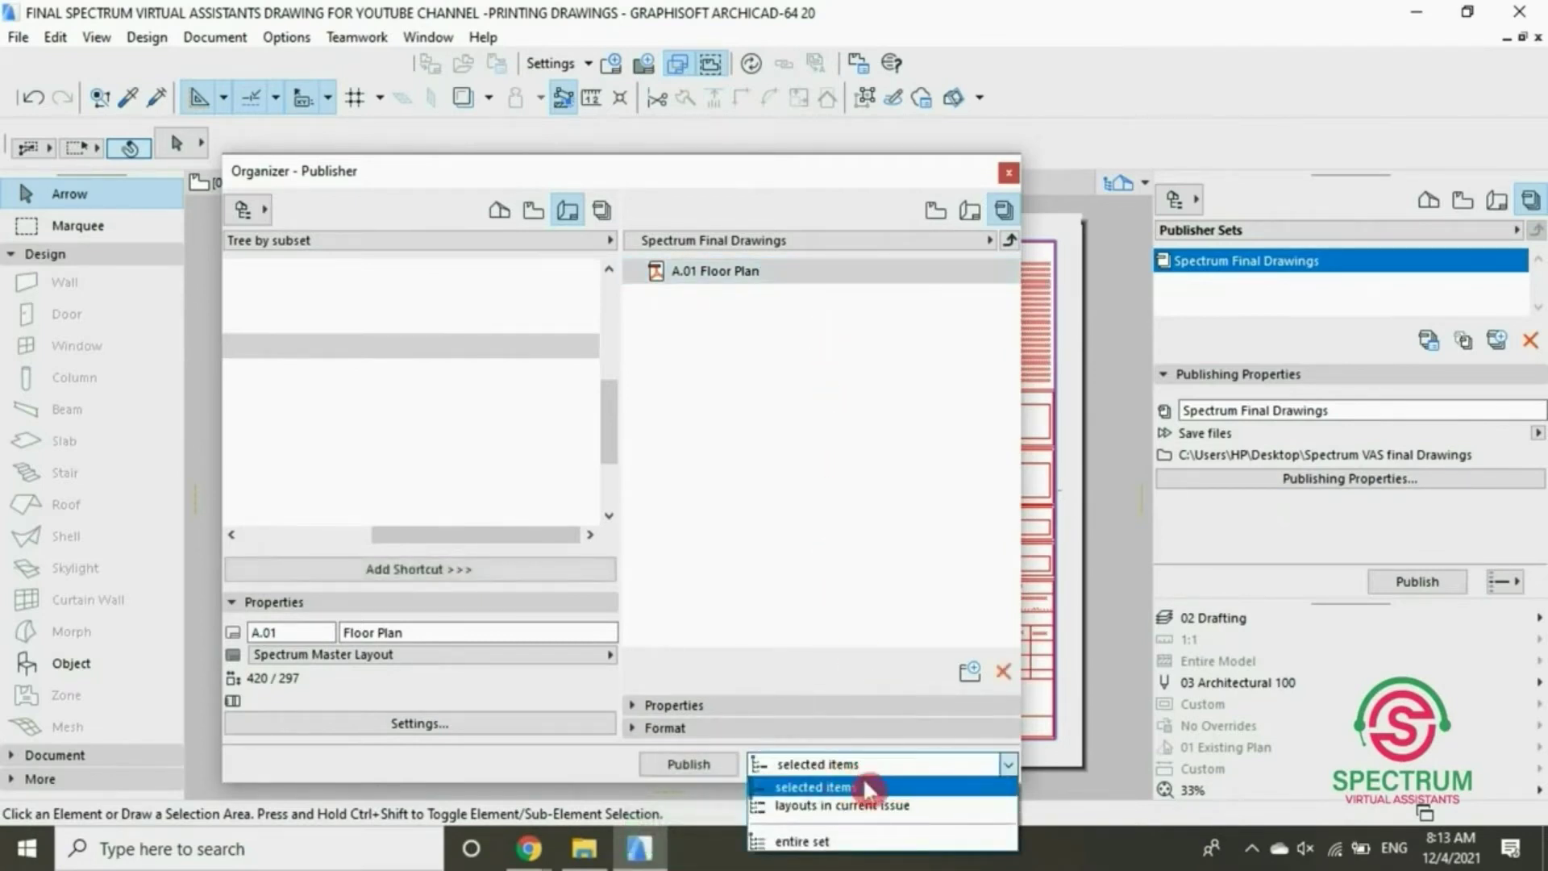
pyautogui.click(833, 787)
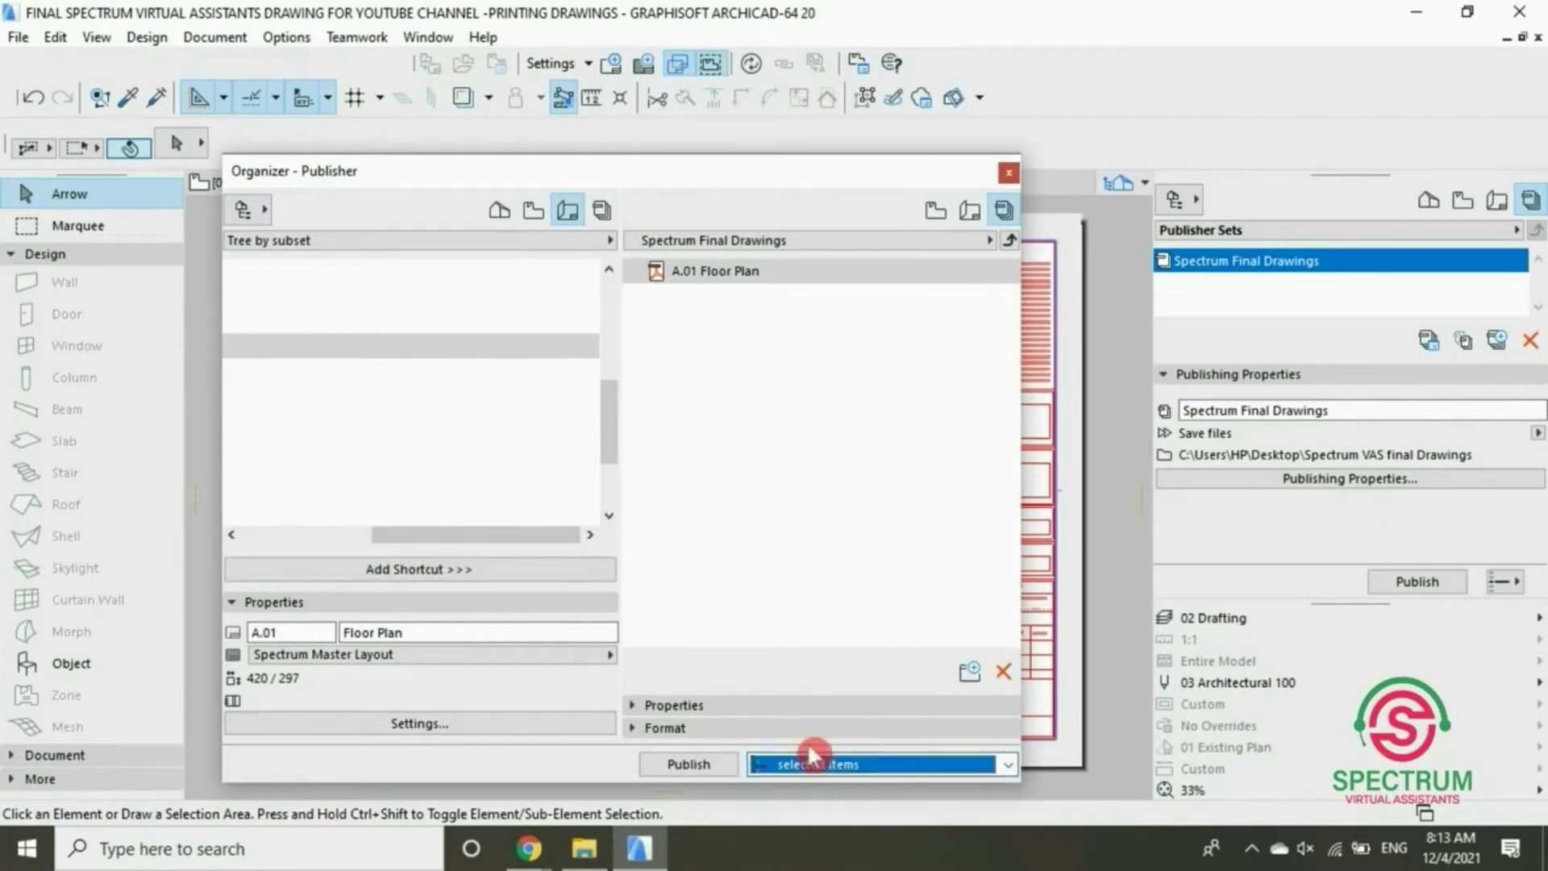
# Publish the selected A.01 Floor Plan as a PDF, then close the report and the Organizer
pyautogui.click(706, 278)
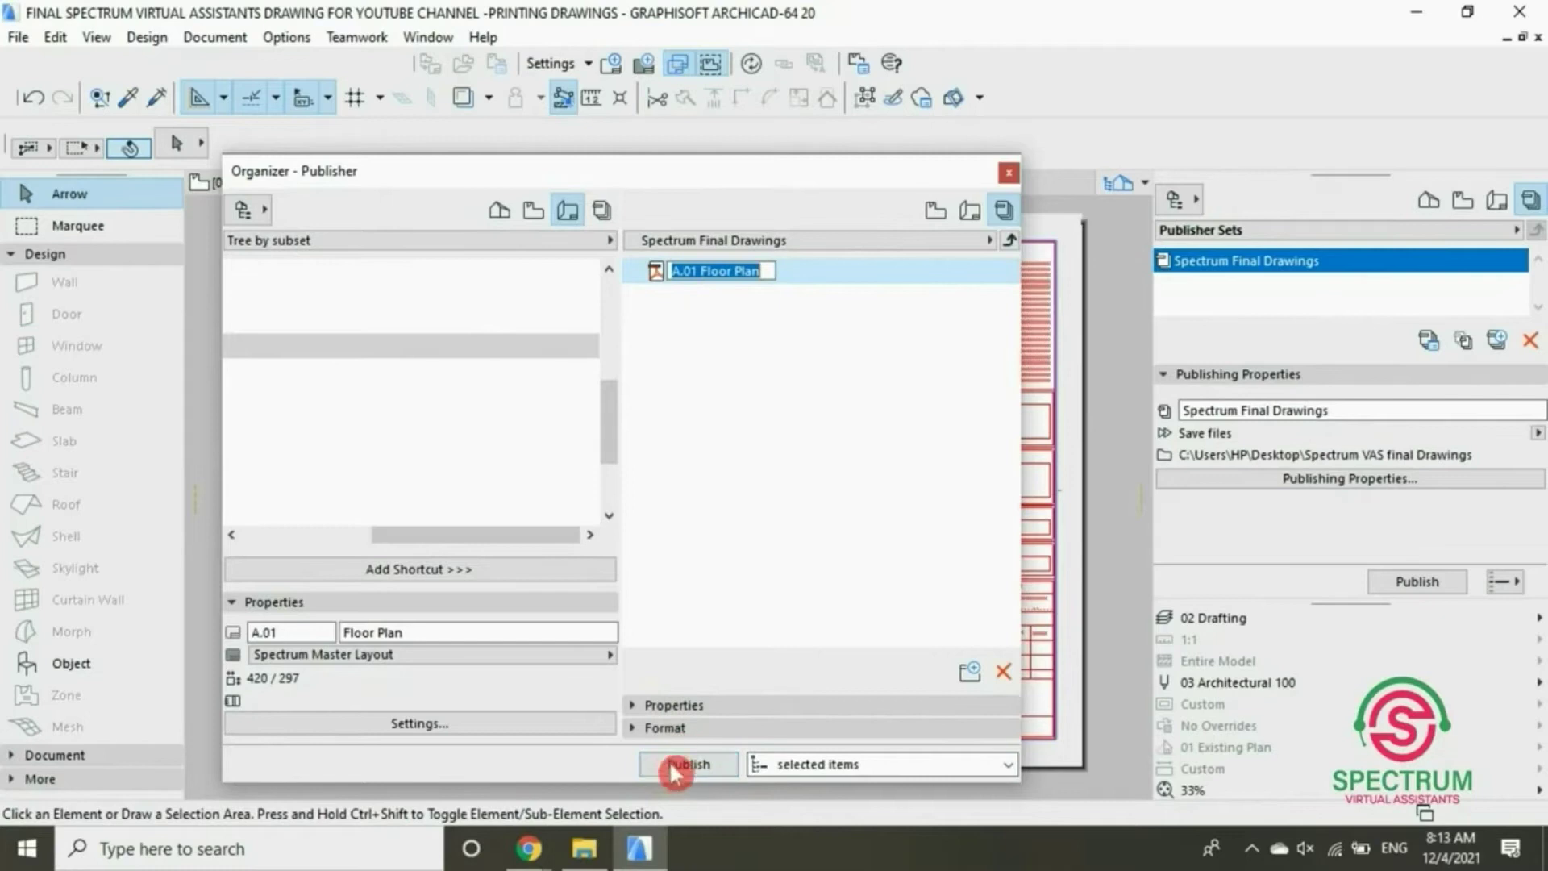
pyautogui.click(693, 770)
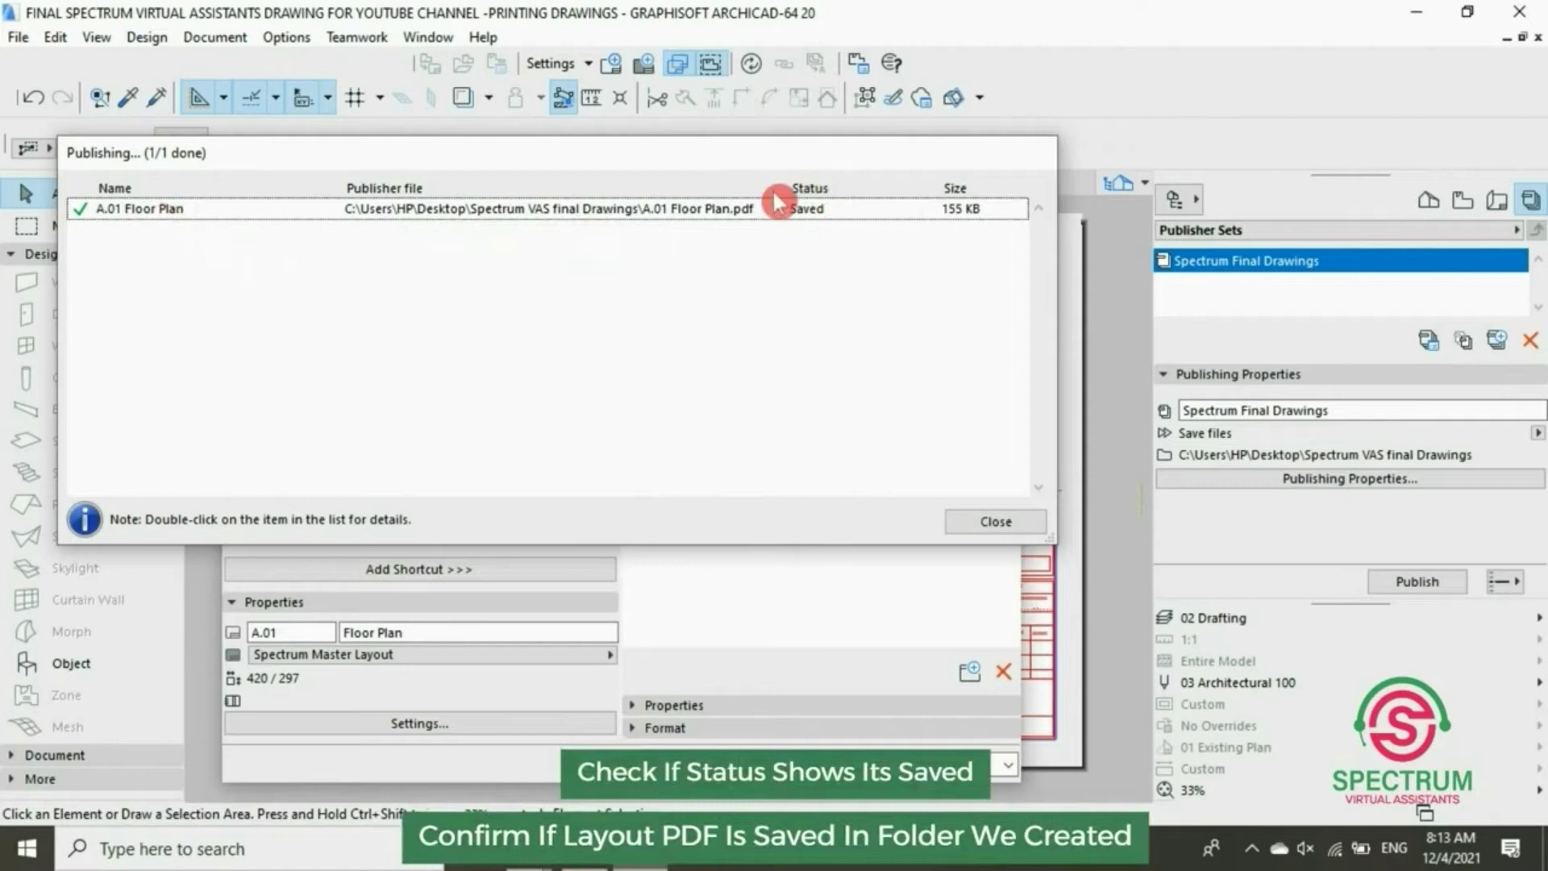
pyautogui.click(996, 522)
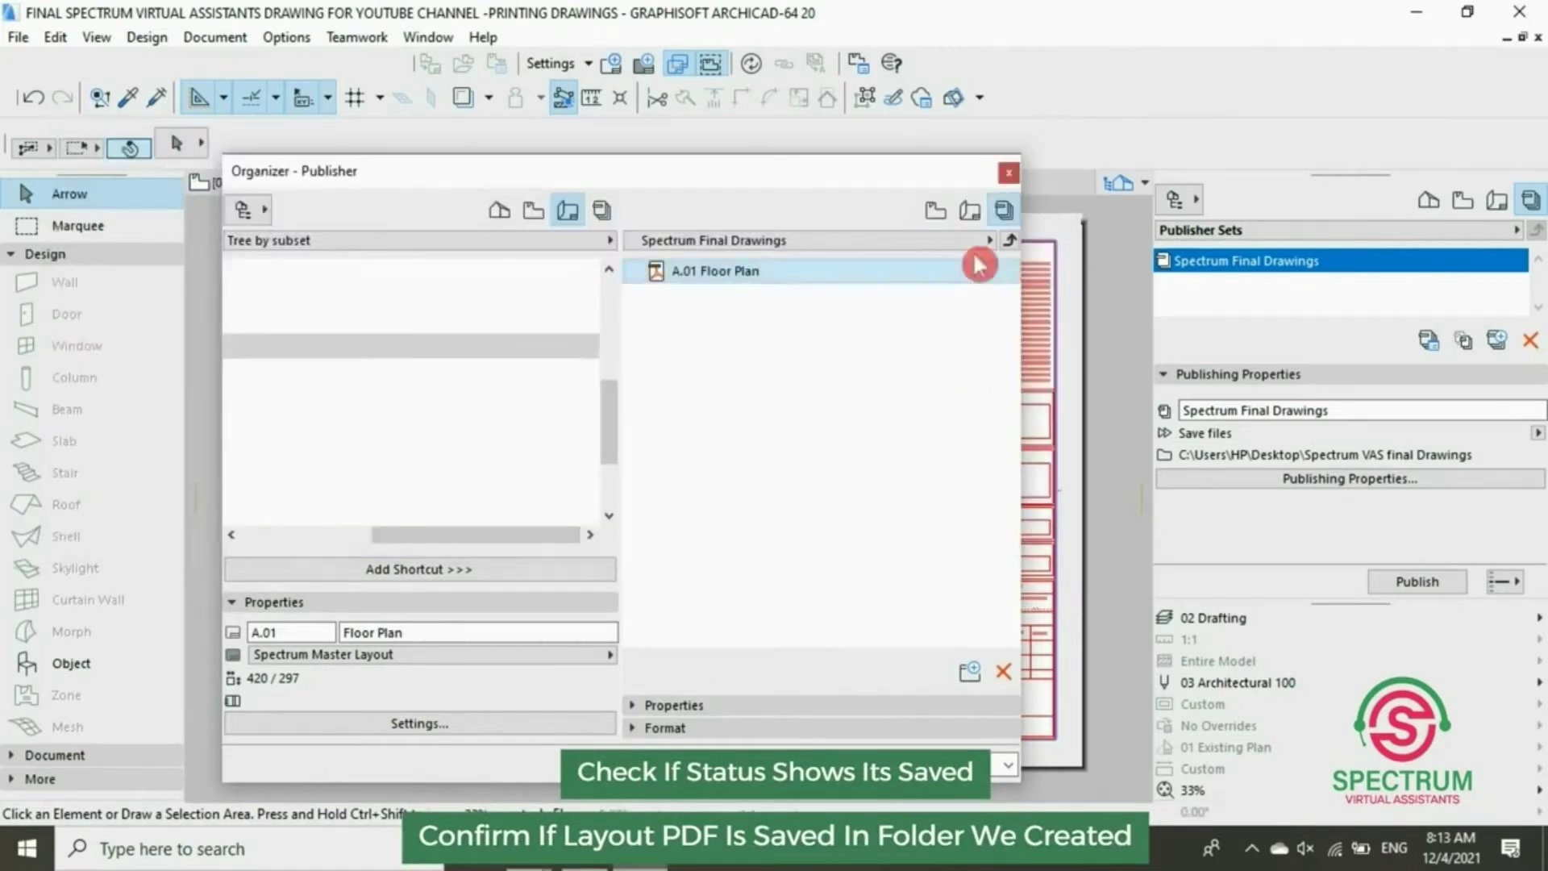
pyautogui.click(1008, 173)
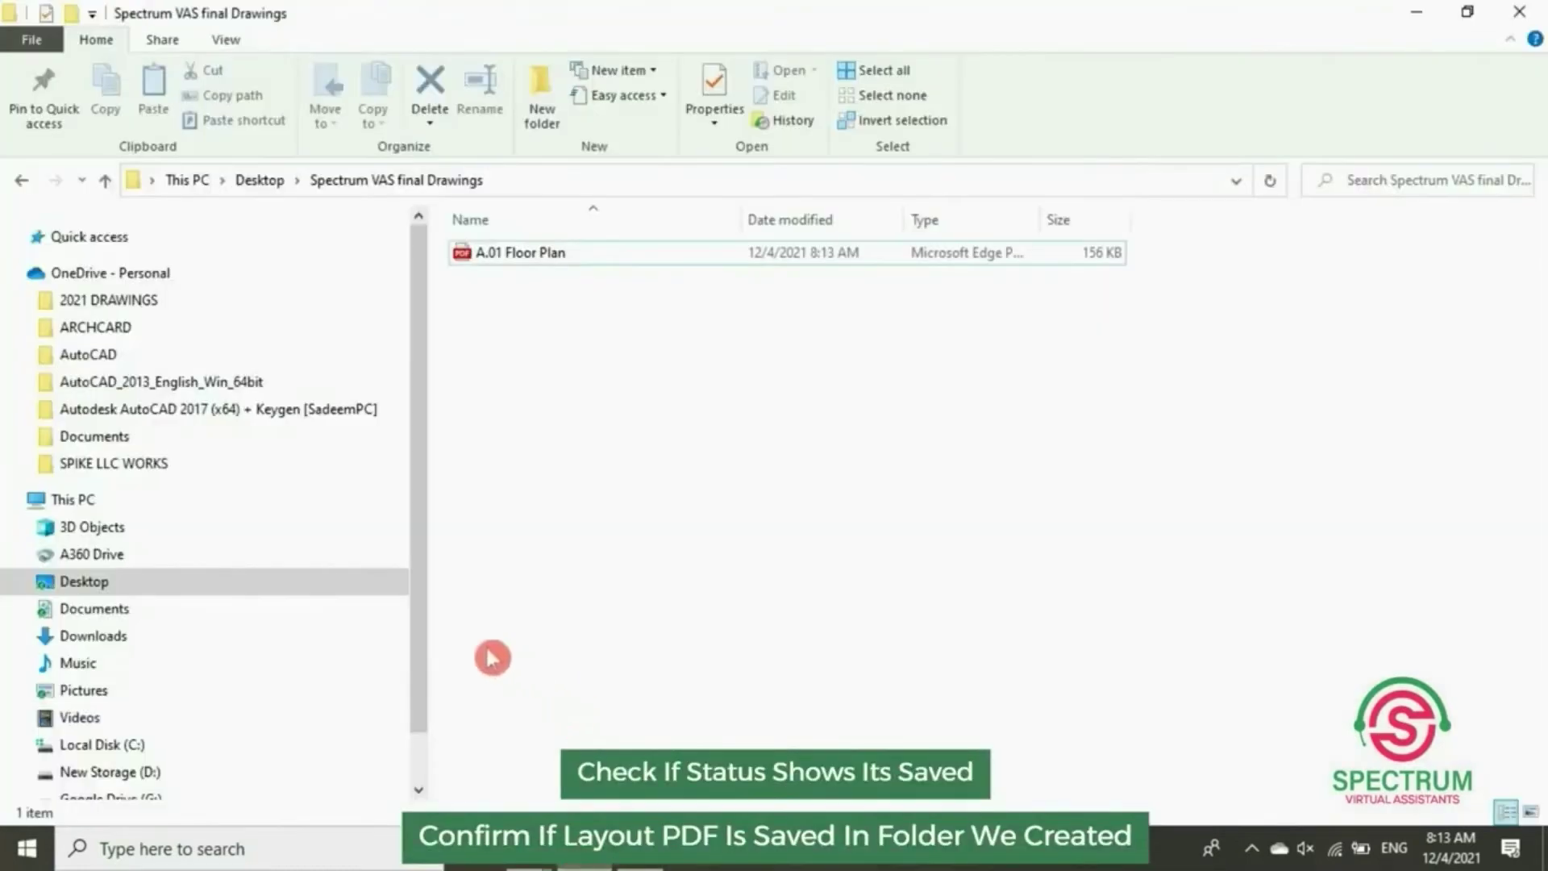
# Open A.01 Floor Plan.pdf from the Desktop's Spectrum VAS final Drawings folder
pyautogui.click(239, 587)
pyautogui.click(498, 292)
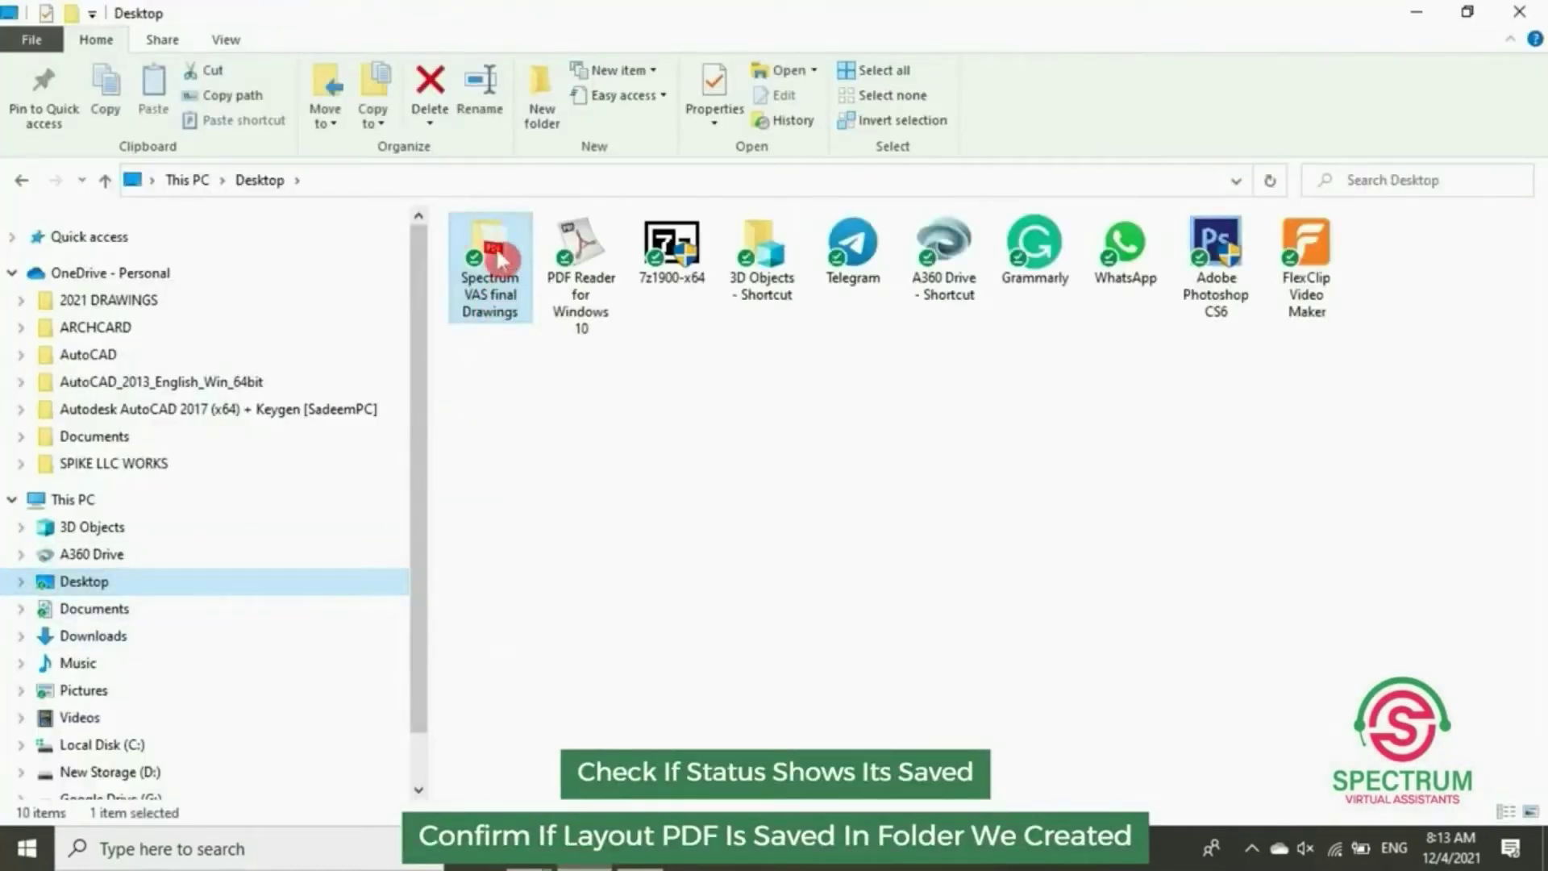
pyautogui.doubleClick(498, 292)
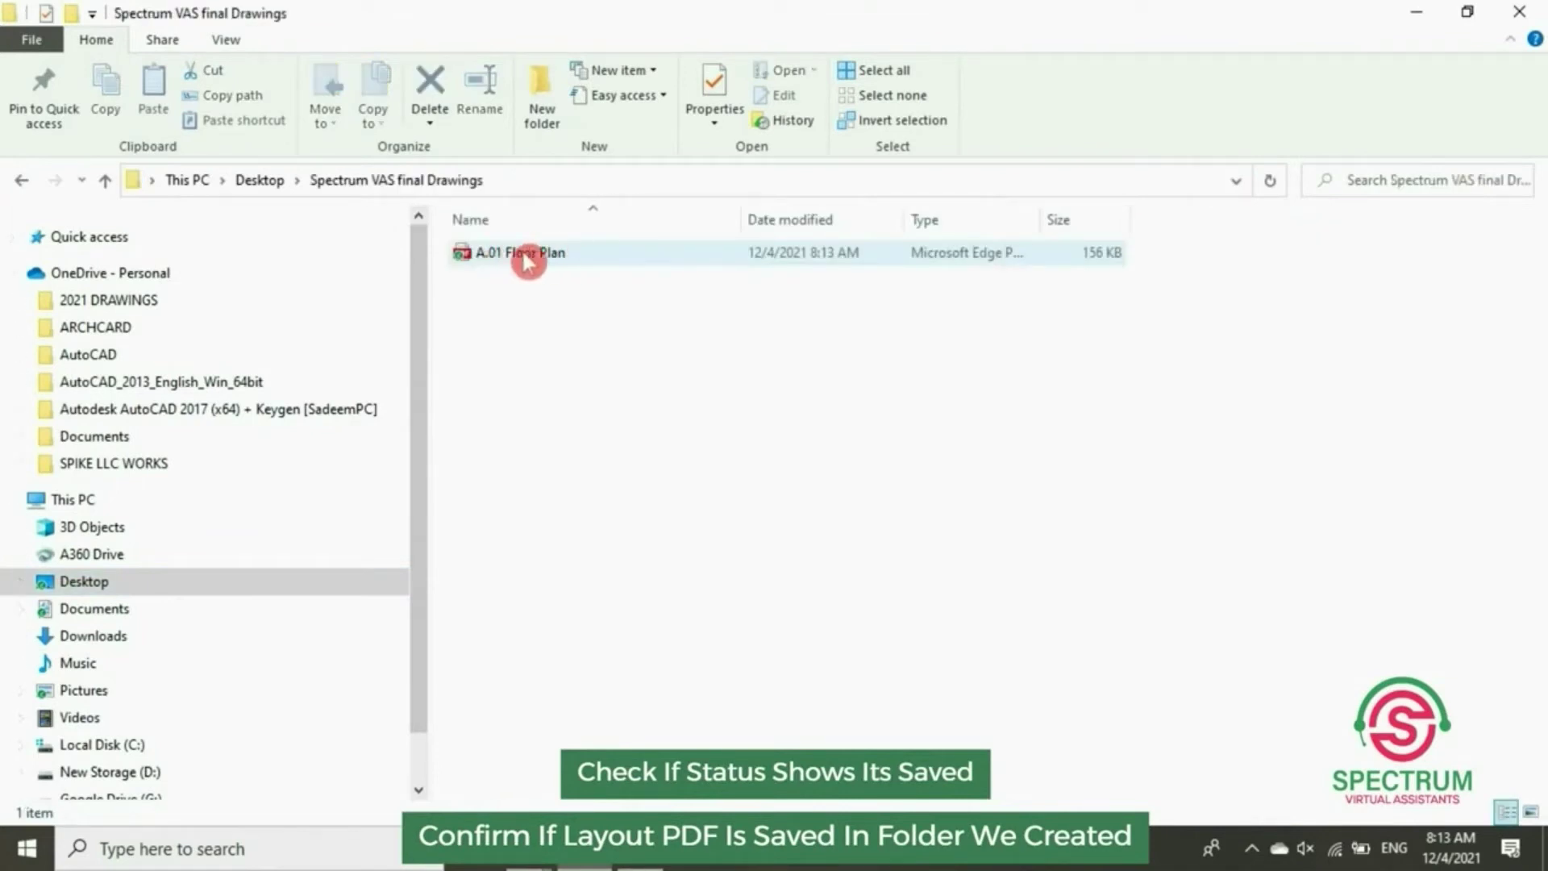
pyautogui.click(534, 258)
pyautogui.doubleClick(533, 254)
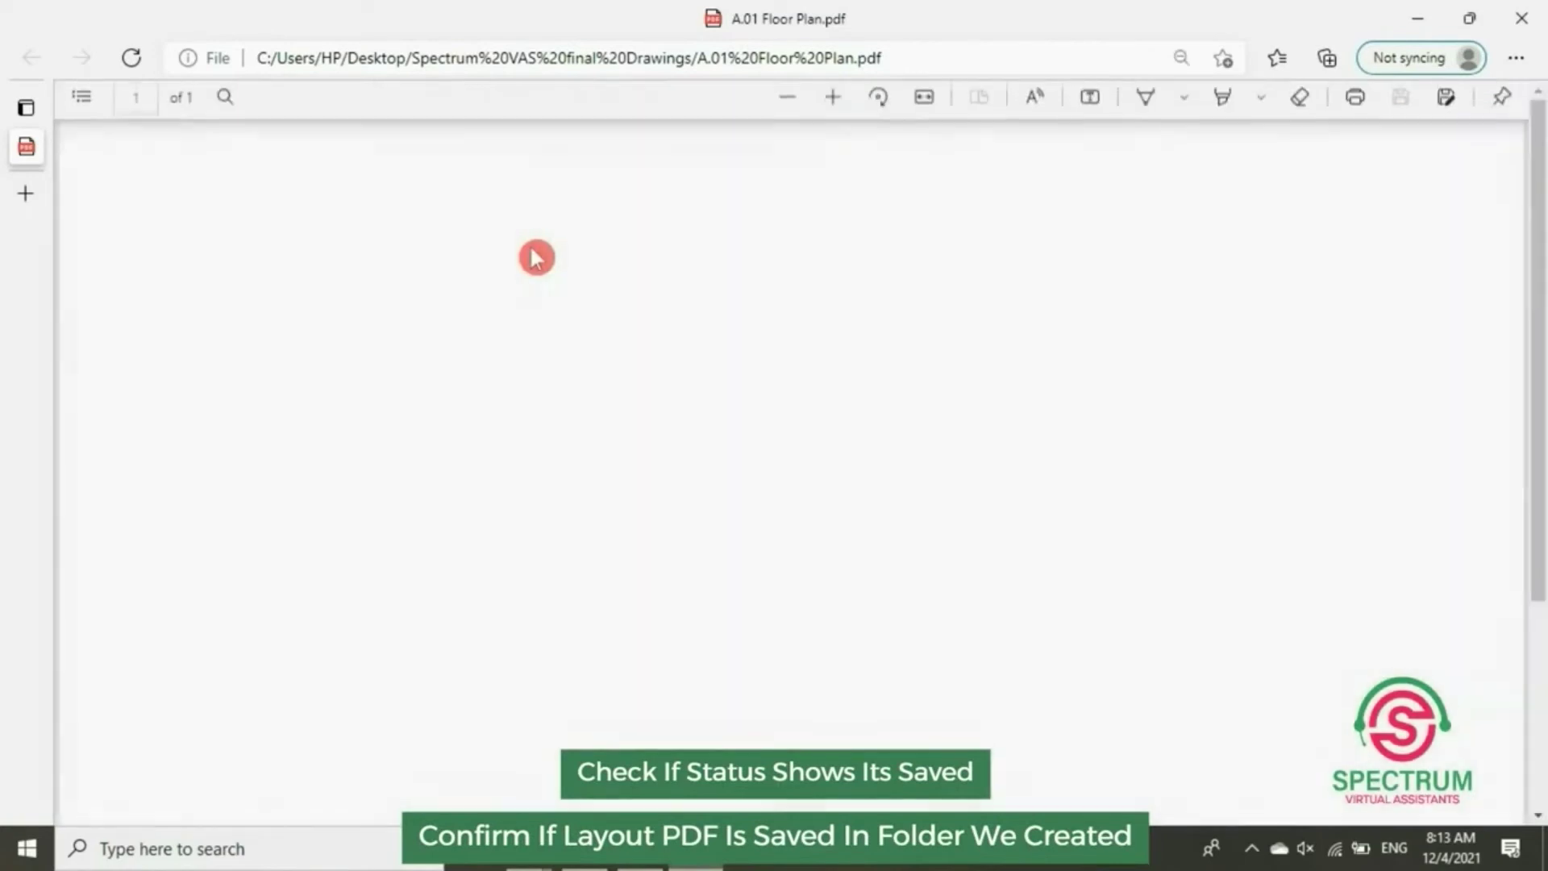
# Scroll through the floor plan PDF in Edge, minimize it, and switch back to ARCHICAD
pyautogui.scroll(-5, 538, 260)
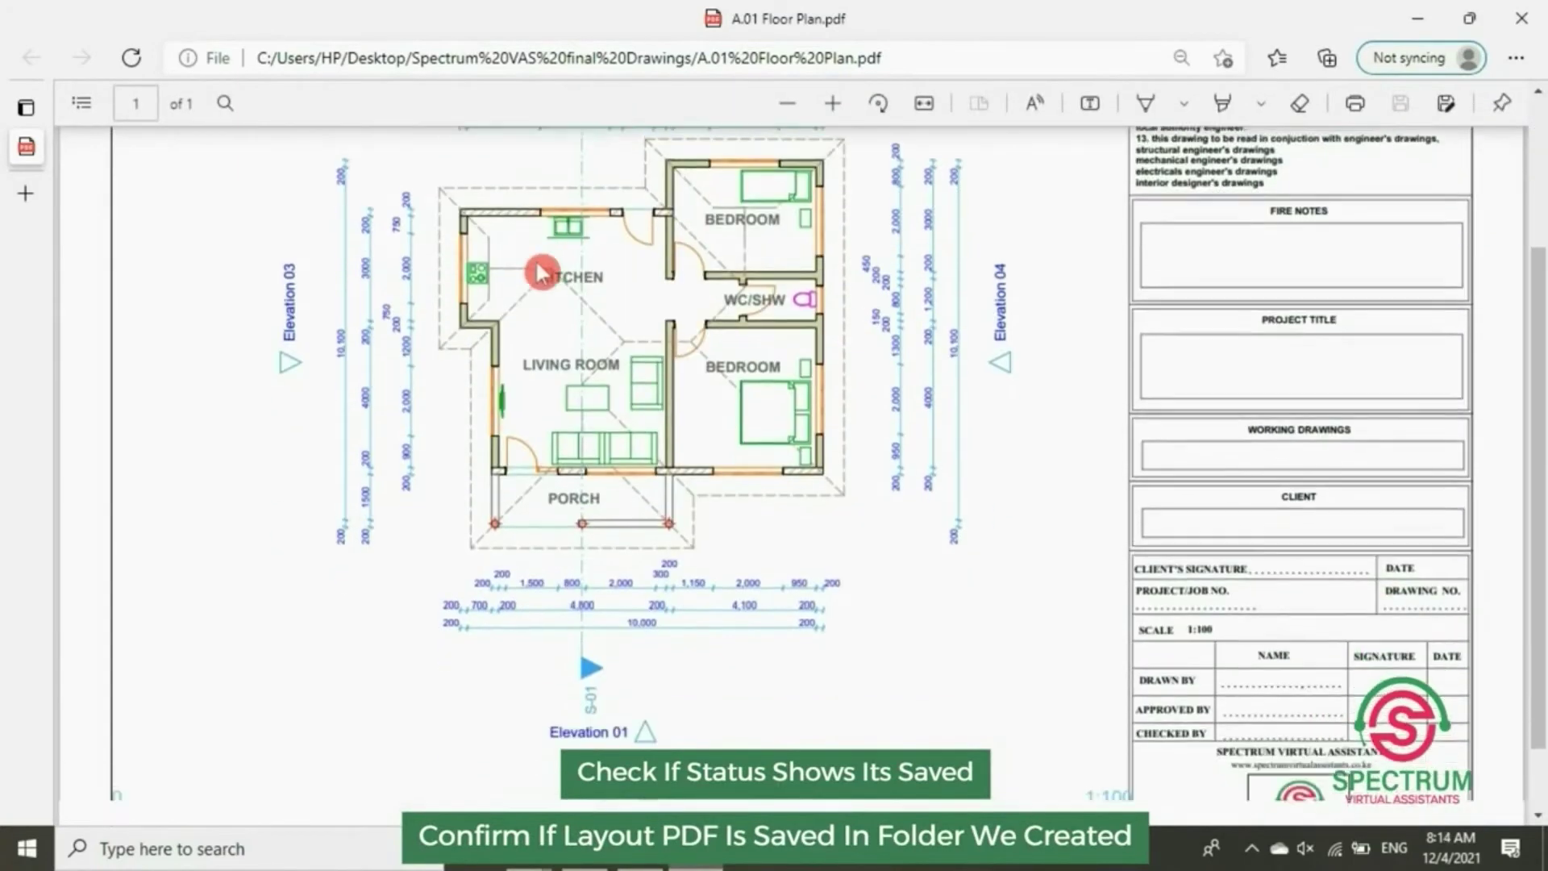
pyautogui.scroll(5, 545, 274)
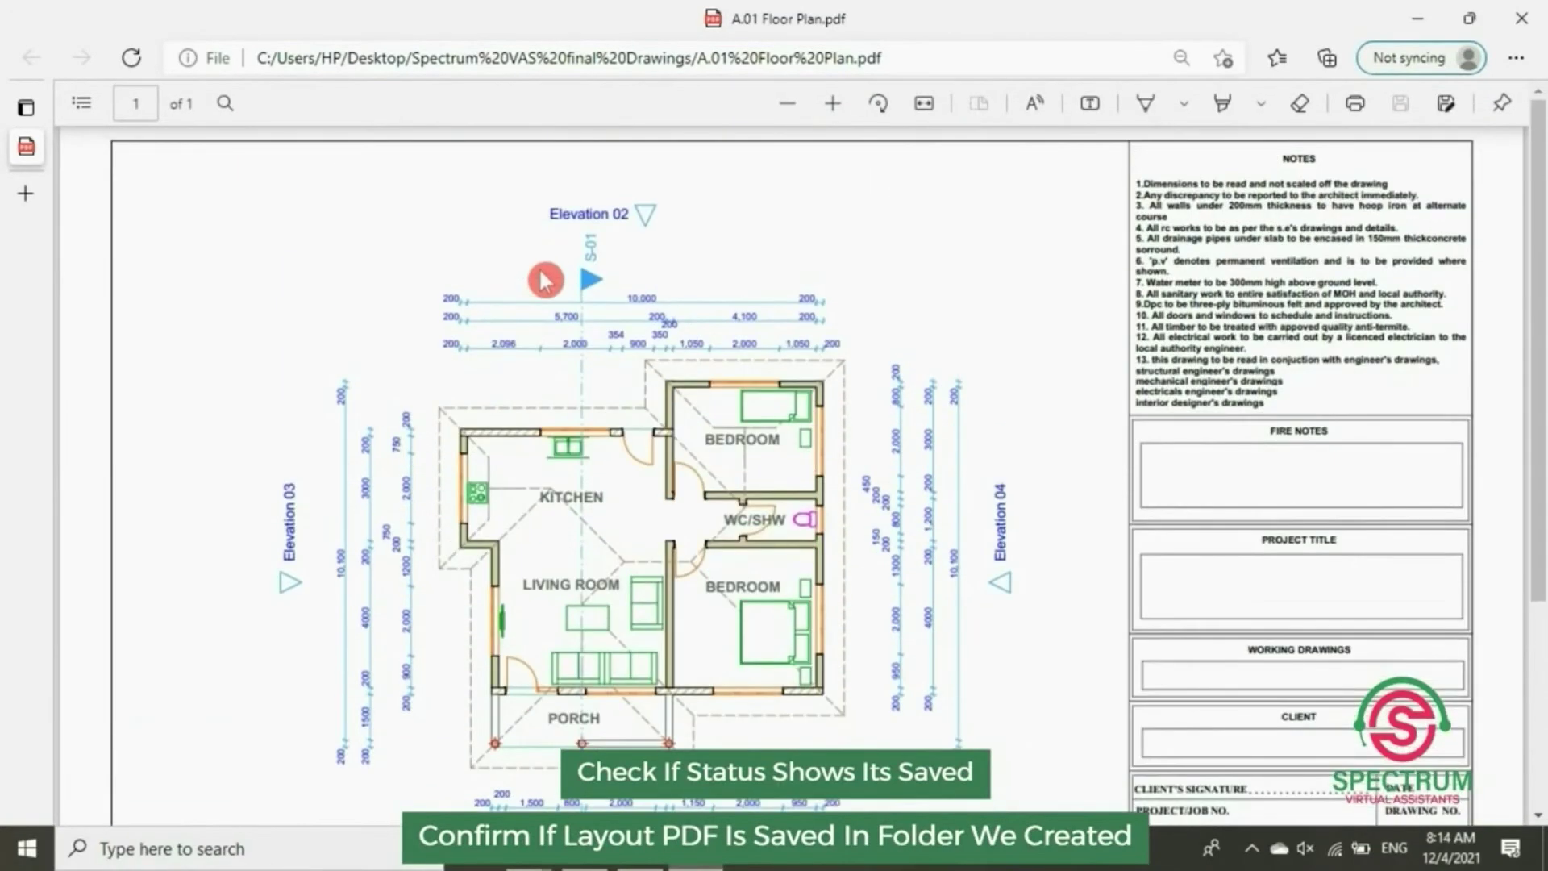
pyautogui.click(1415, 19)
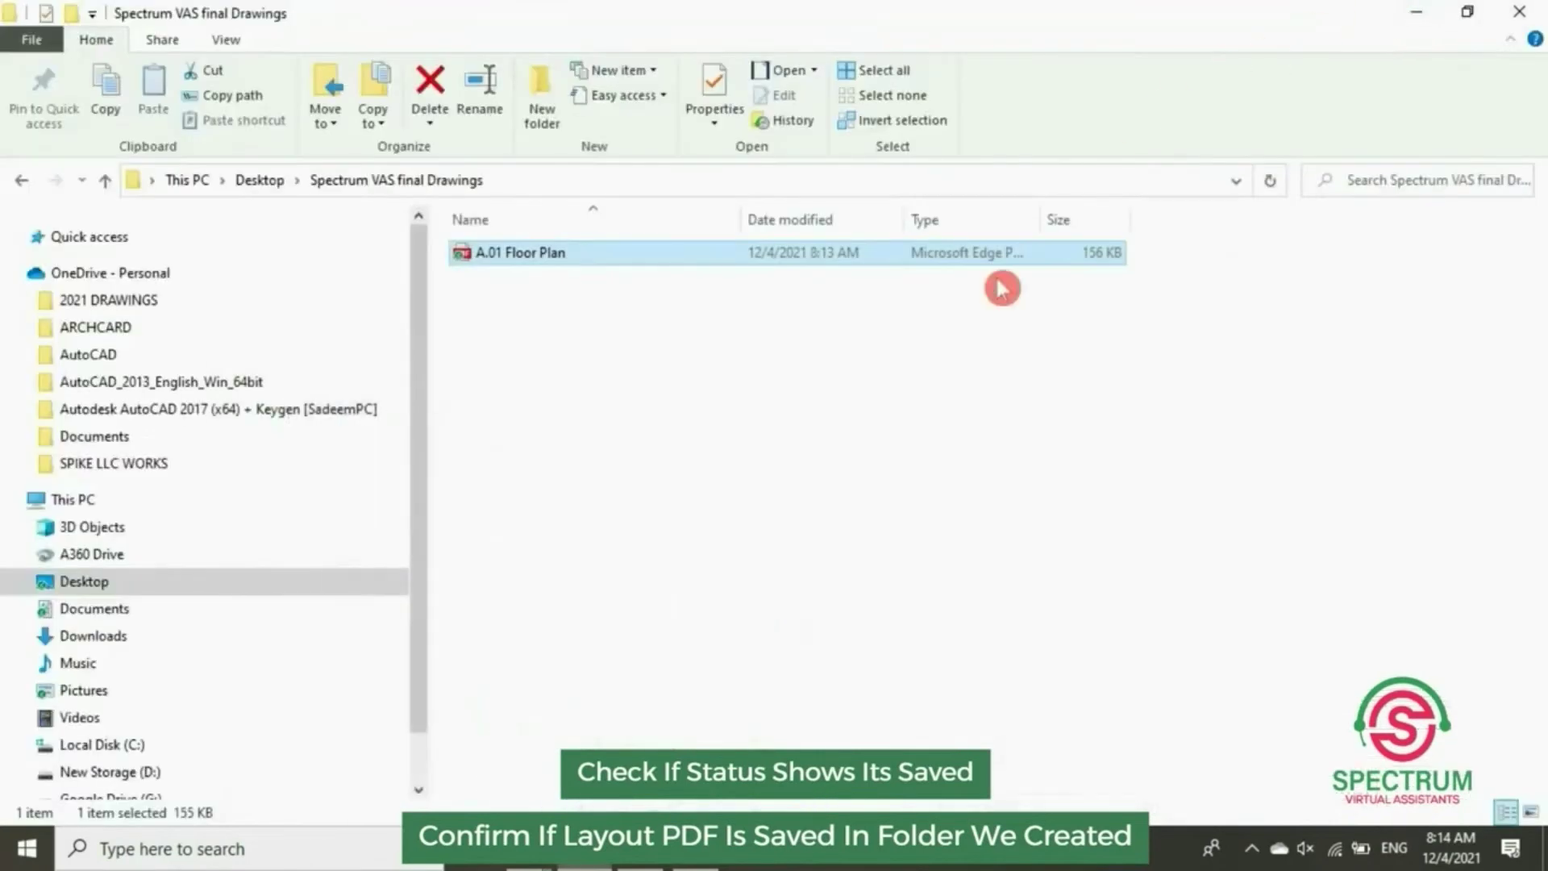
pyautogui.click(637, 853)
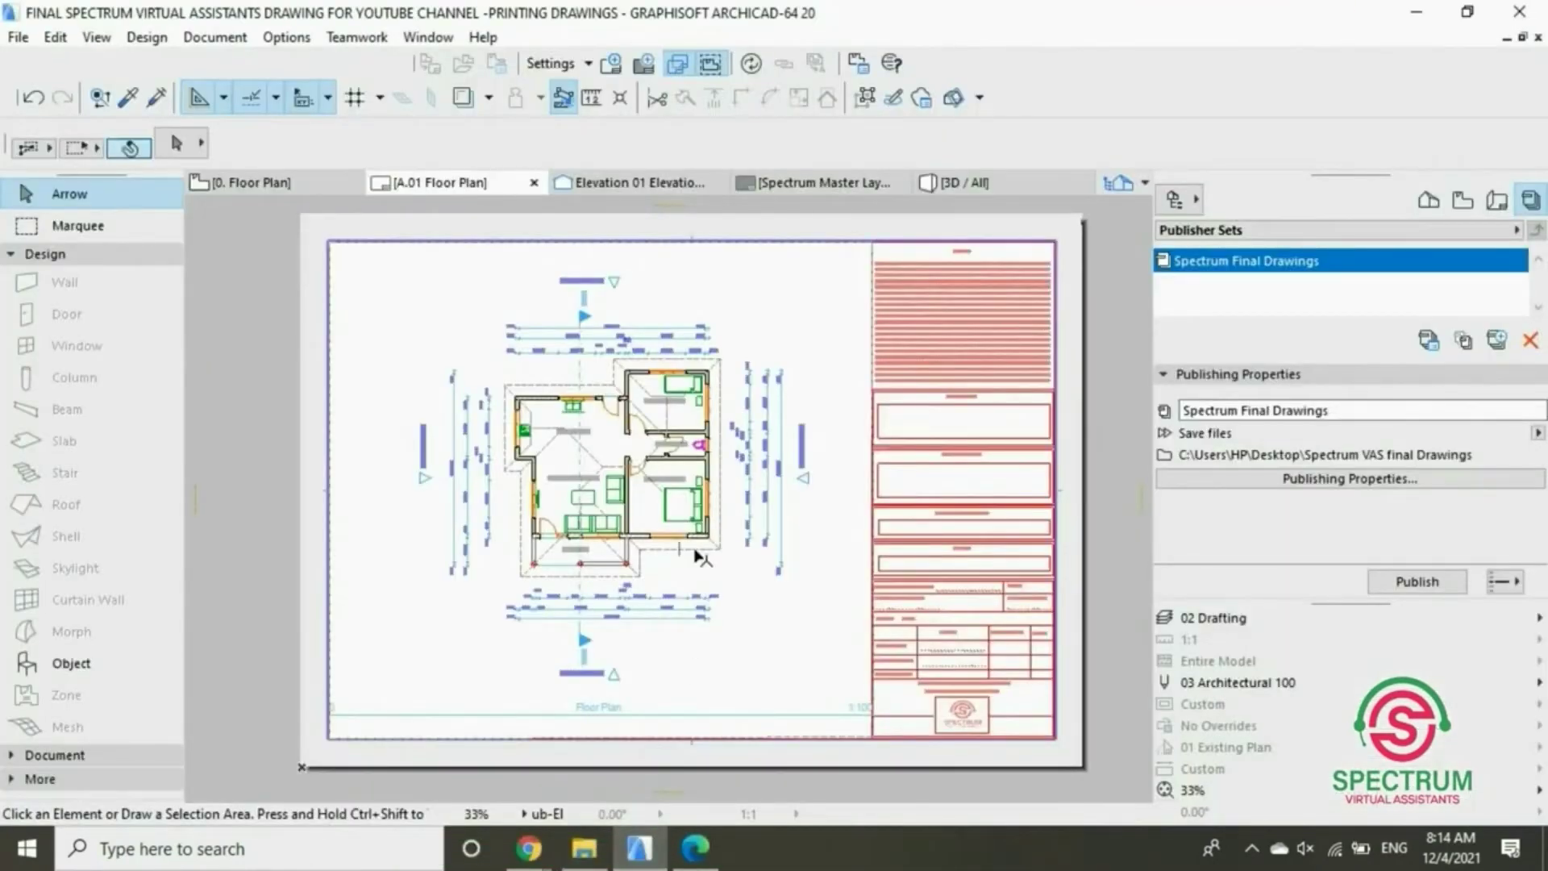
# From the 0. Floor Plan view, open the A.03 Elevation 01 layout in the Layout Book
pyautogui.click(285, 187)
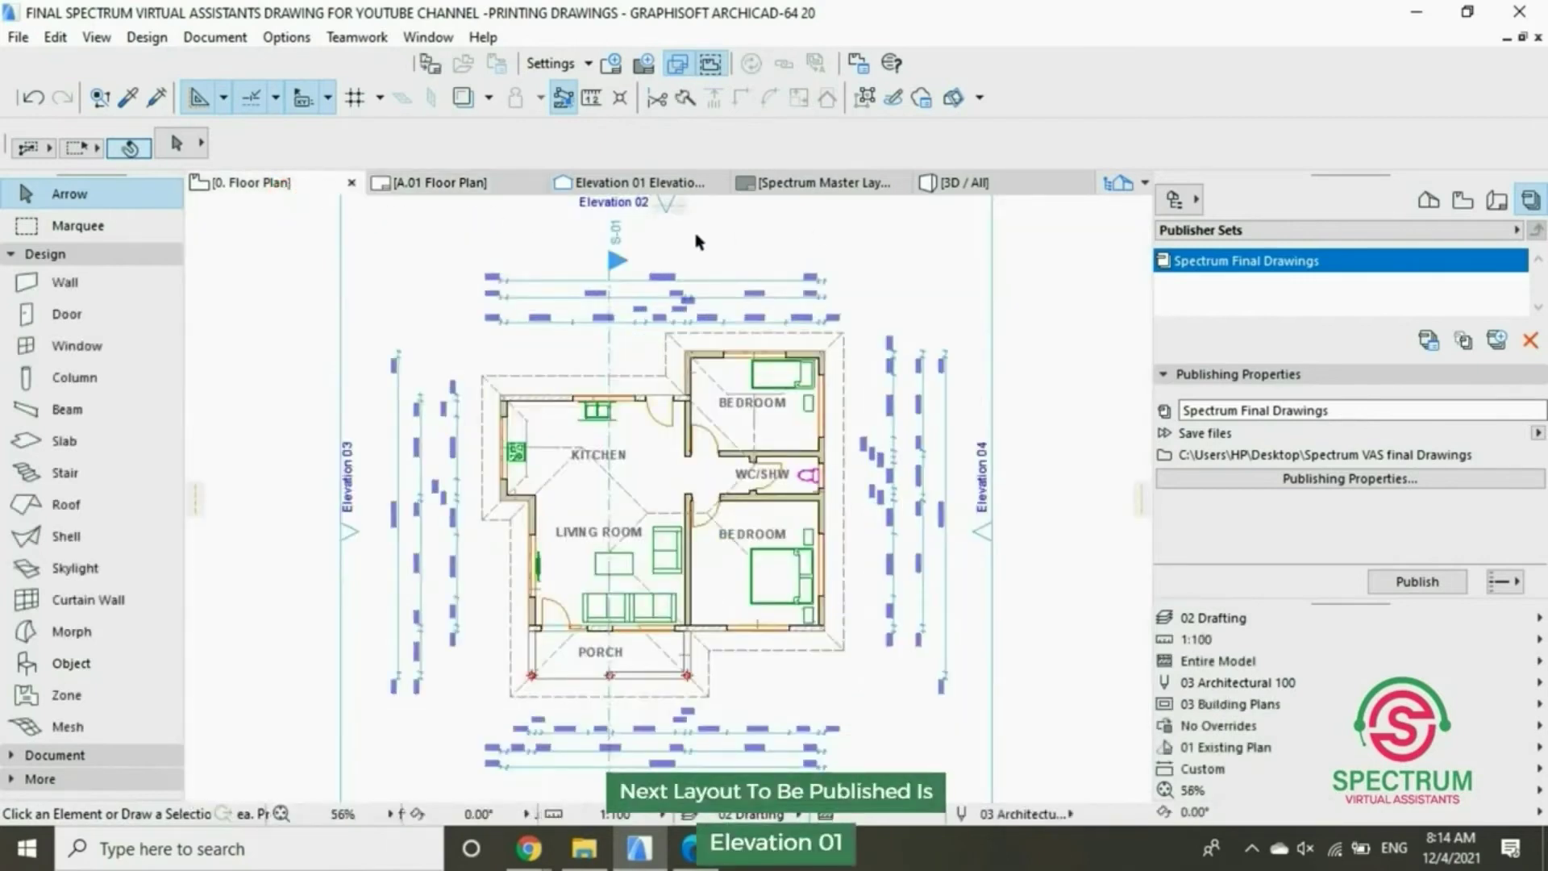
pyautogui.click(1497, 199)
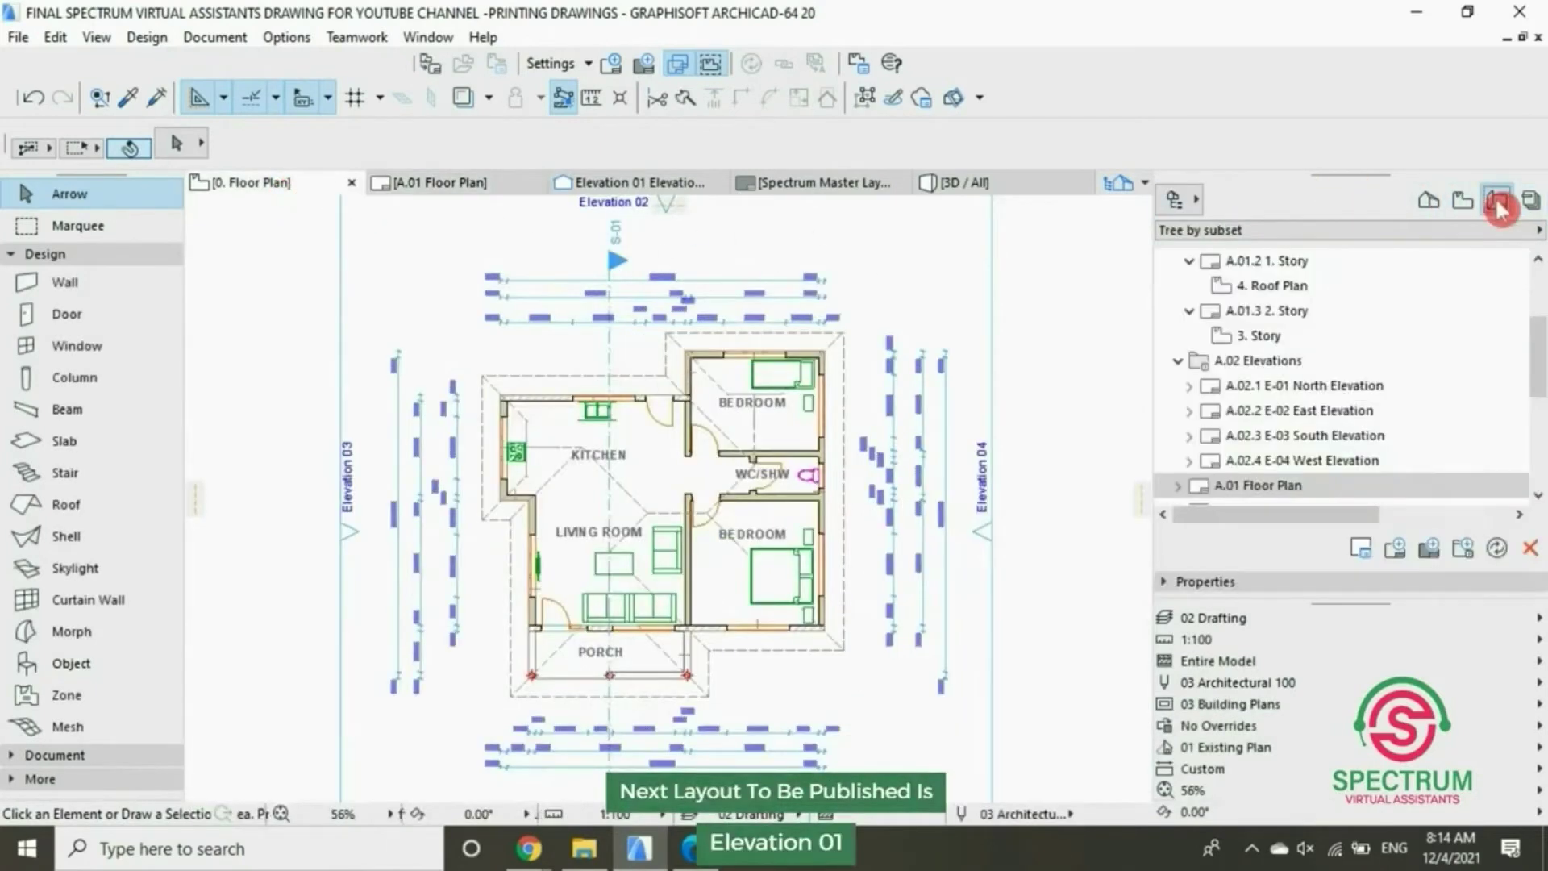
pyautogui.scroll(-2, 1363, 323)
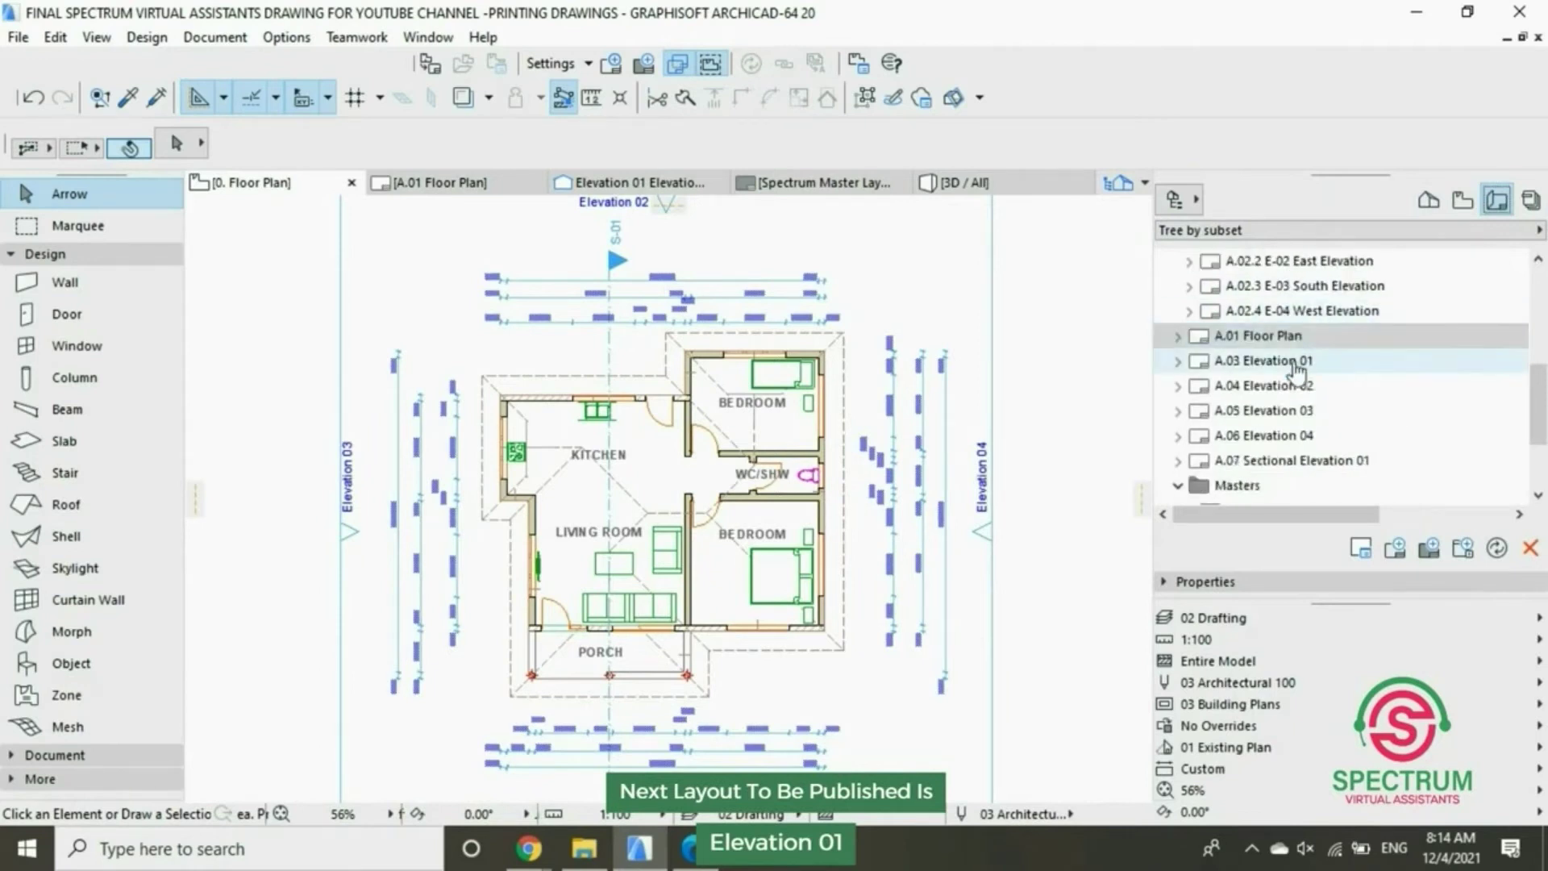
pyautogui.click(1294, 363)
pyautogui.doubleClick(1291, 369)
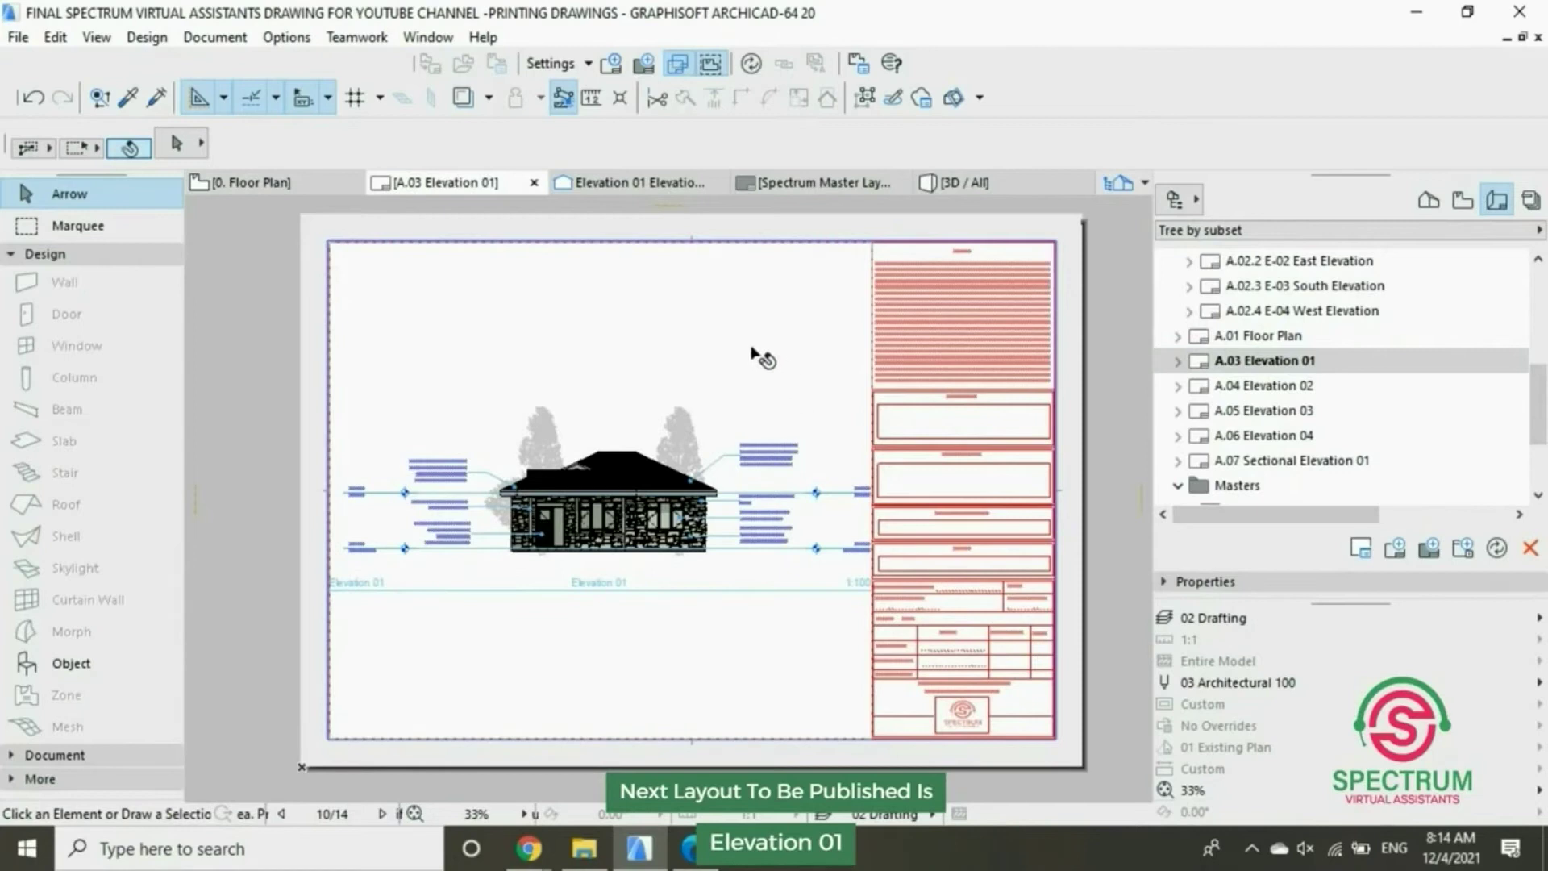
pyautogui.click(1176, 196)
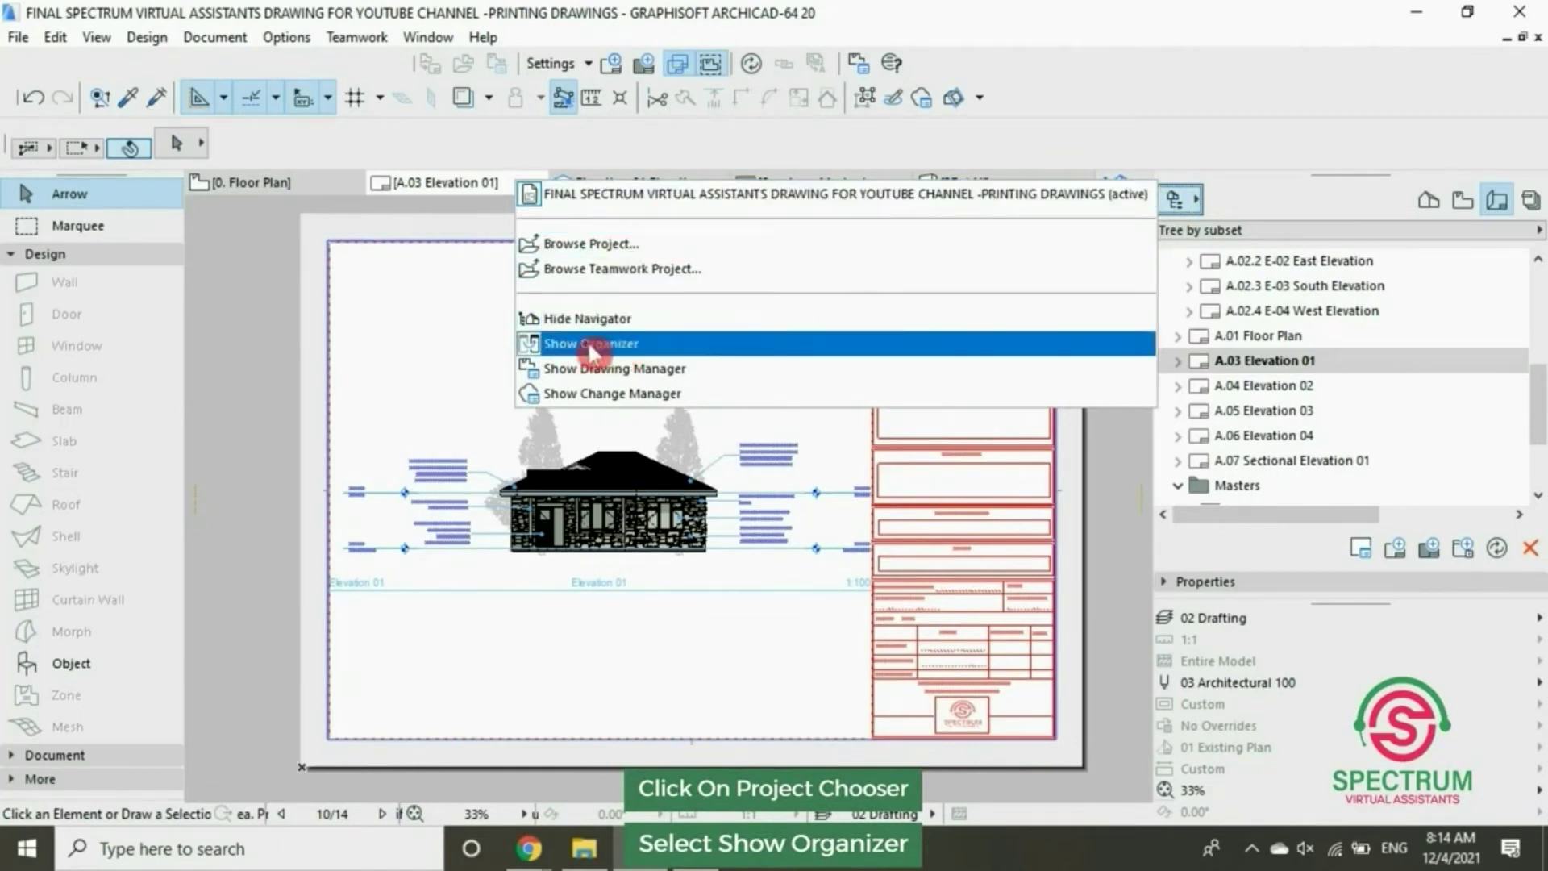
# In the Organizer, add A.03 Elevation 01 below A.01 Floor Plan in the publisher set
pyautogui.click(623, 347)
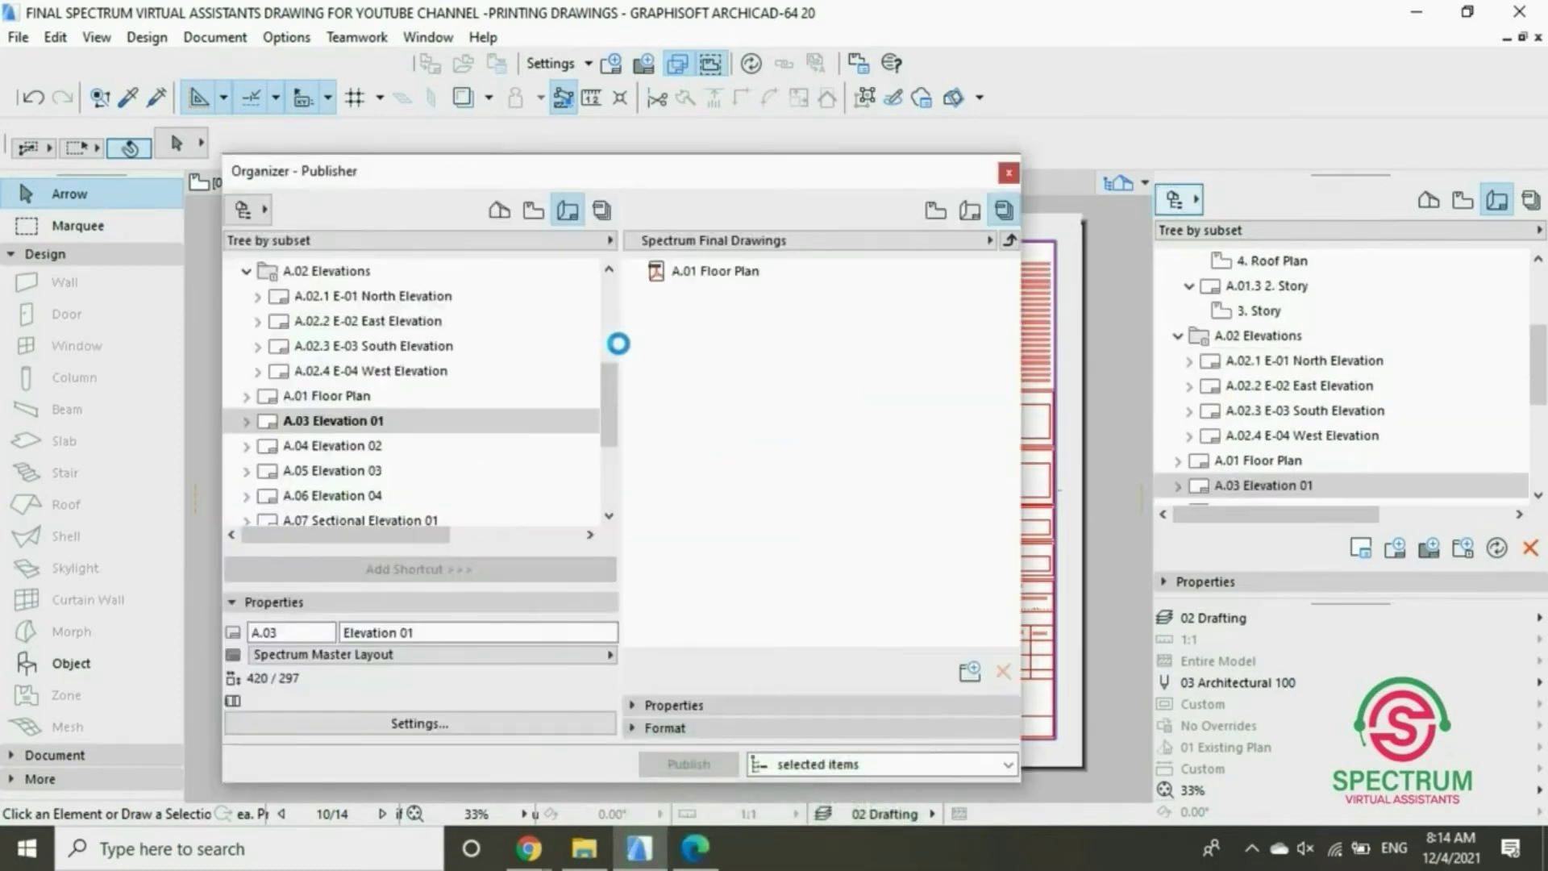
pyautogui.click(362, 424)
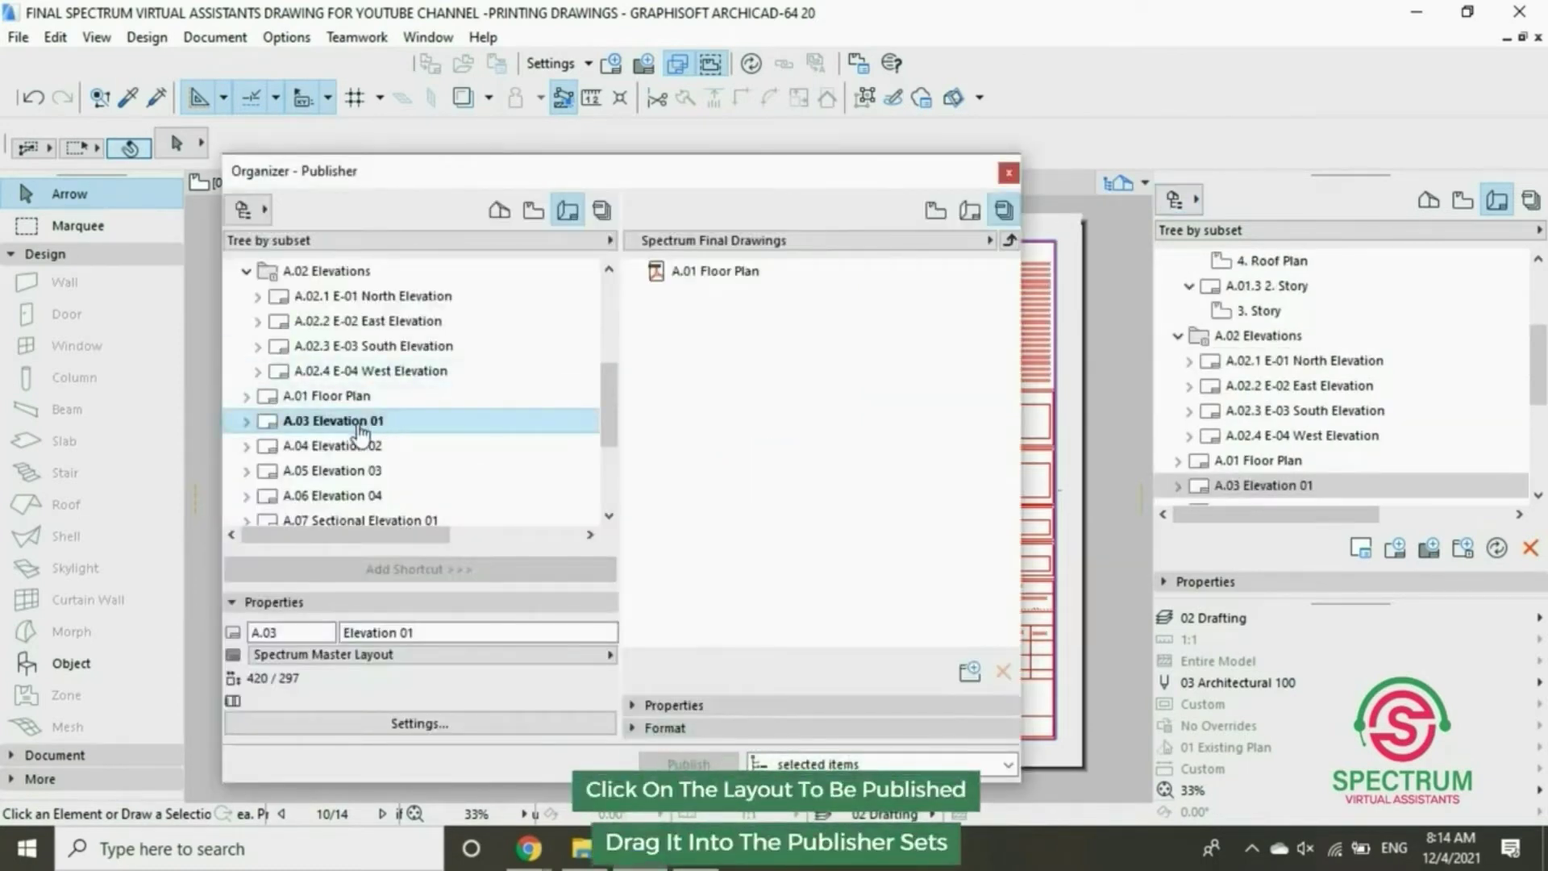
pyautogui.moveTo(400, 424); pyautogui.dragTo(750, 320)
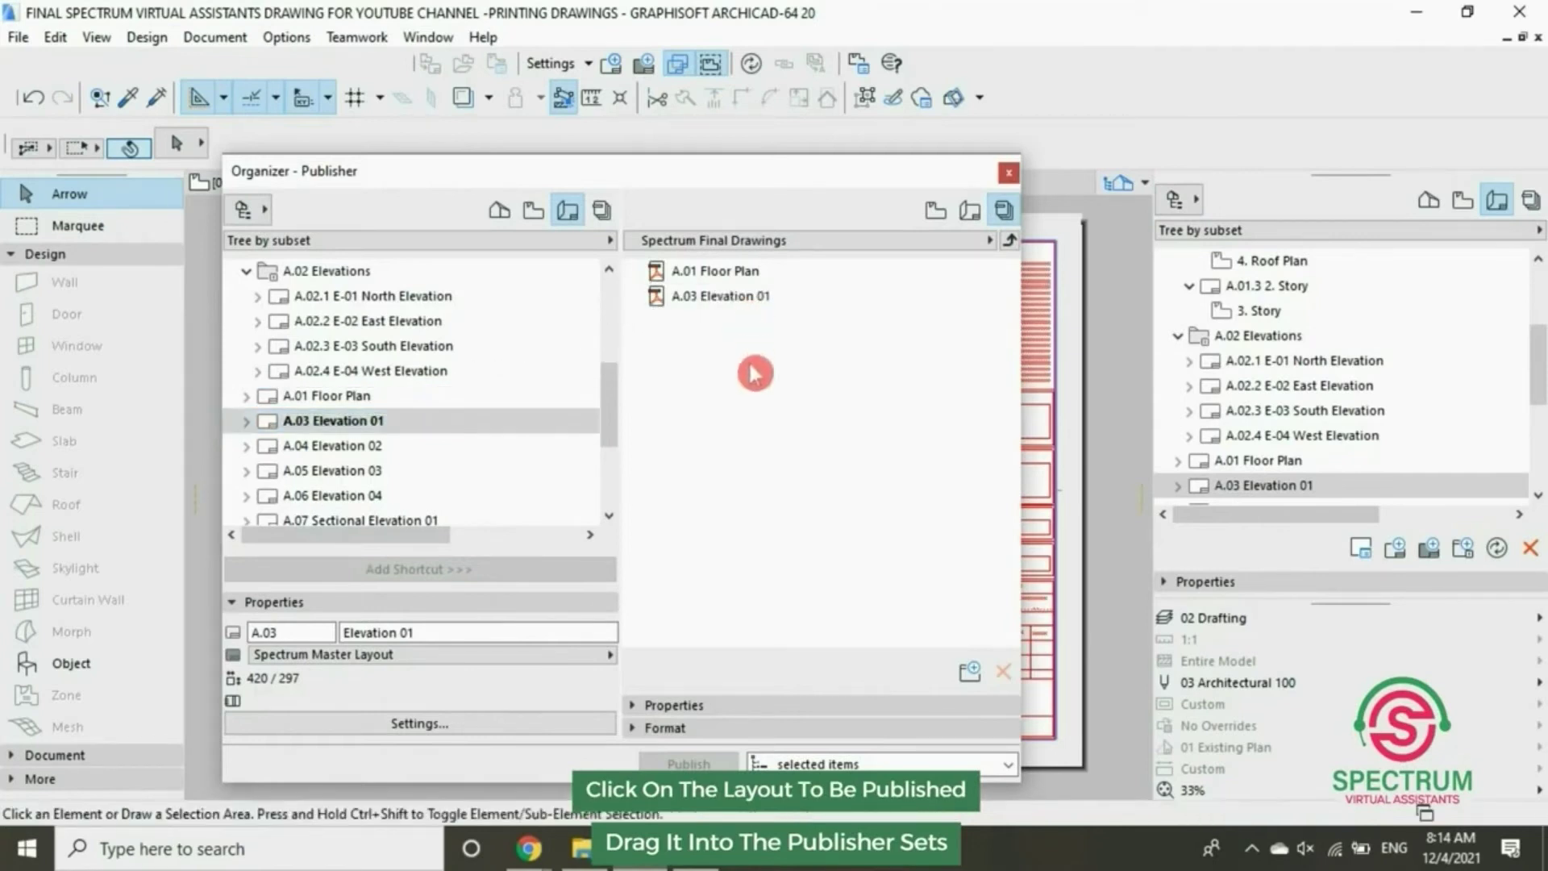
pyautogui.click(728, 300)
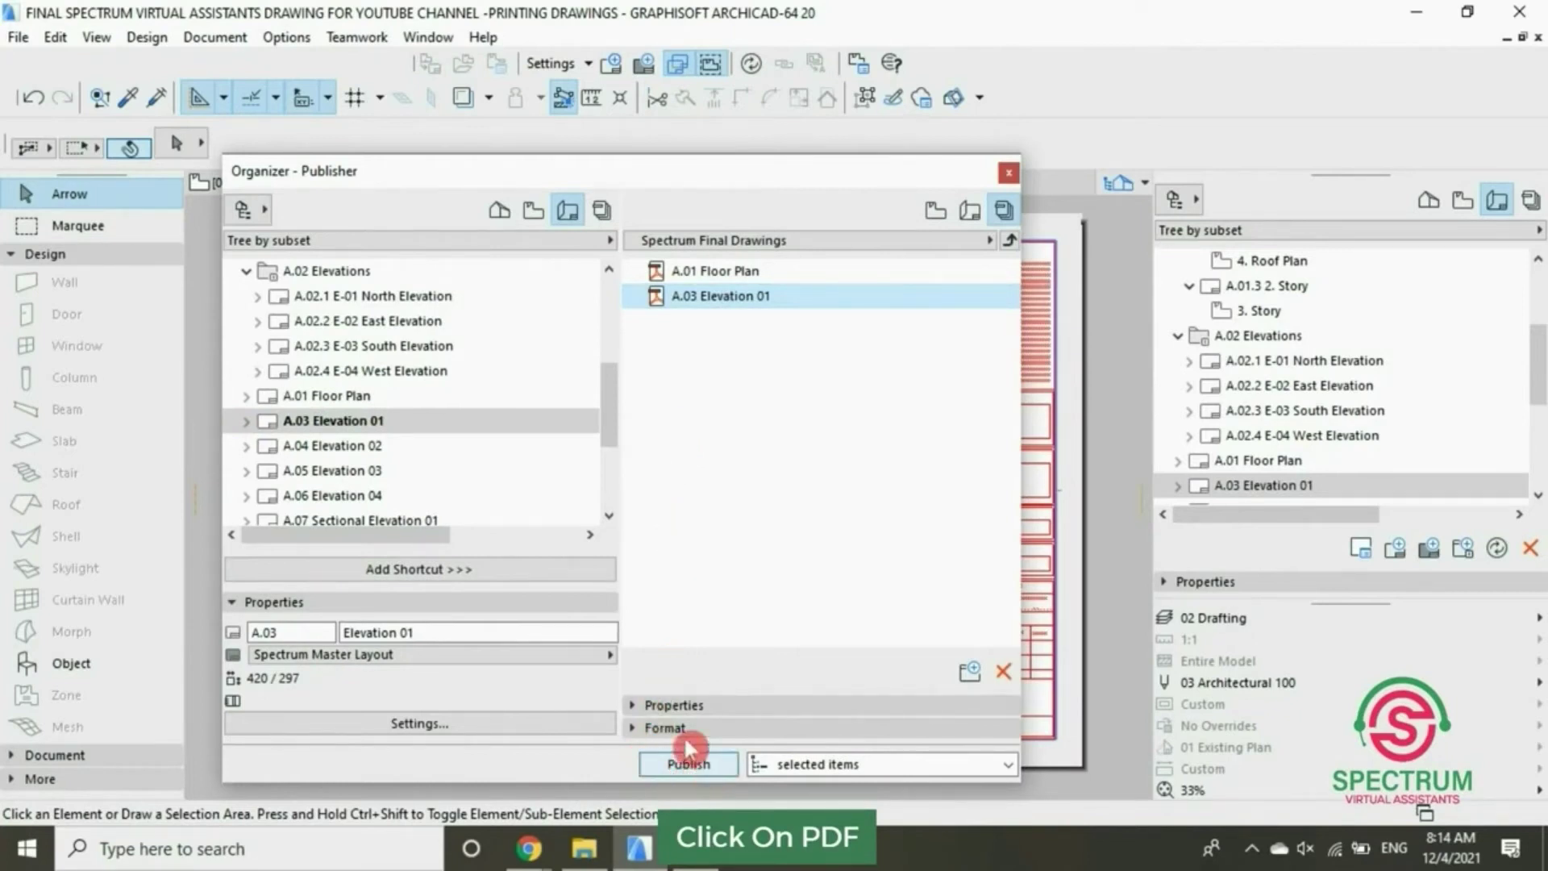
# Publish A.03 Elevation 01 as a PDF, then close the report and the Organizer
pyautogui.click(690, 765)
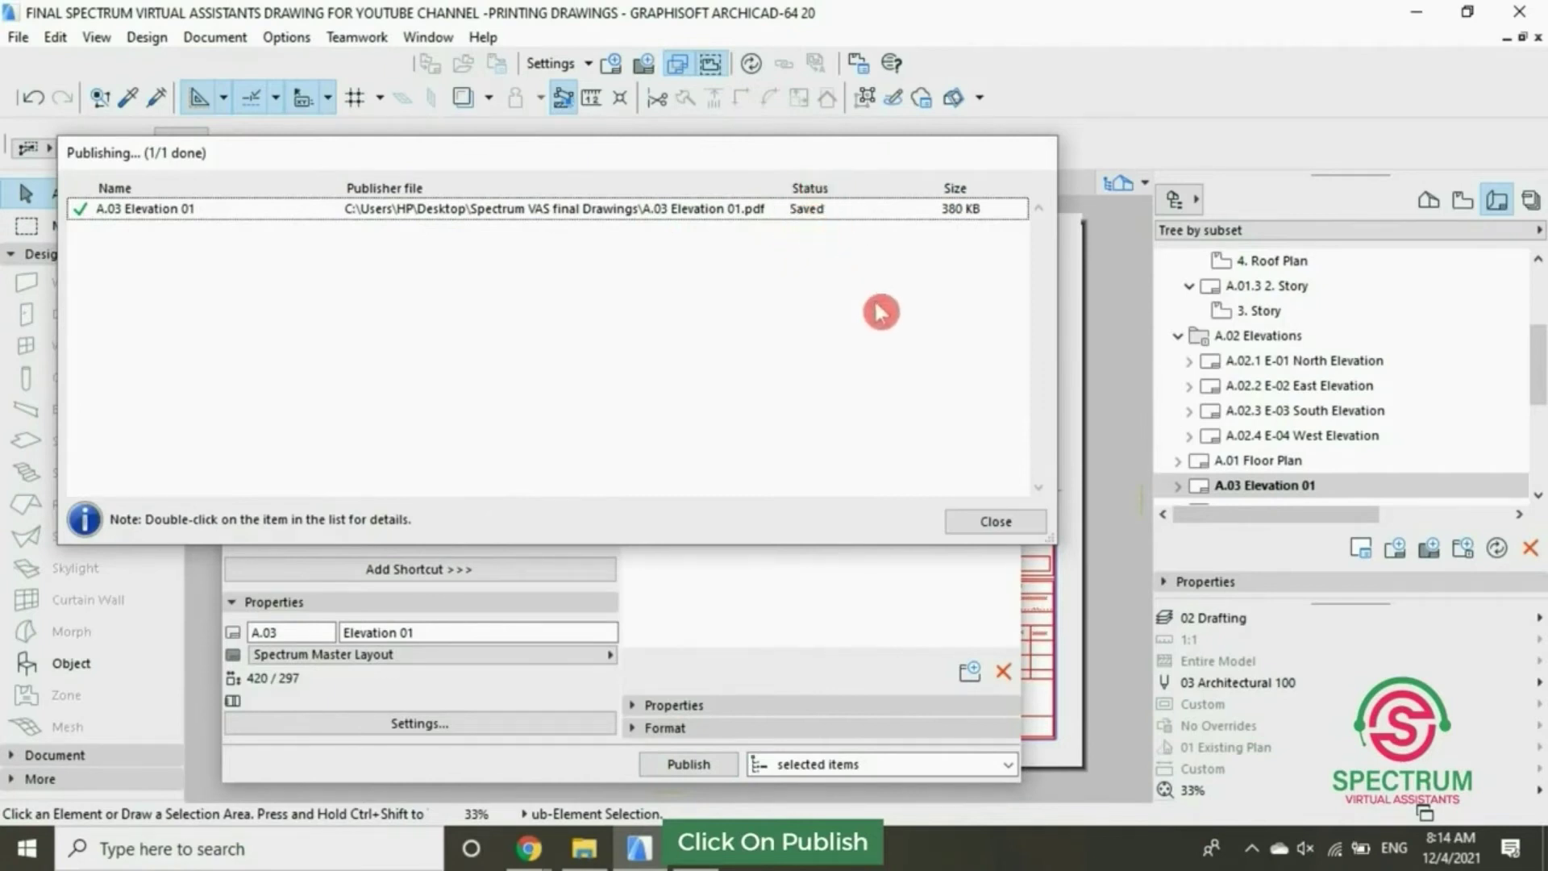
pyautogui.click(996, 522)
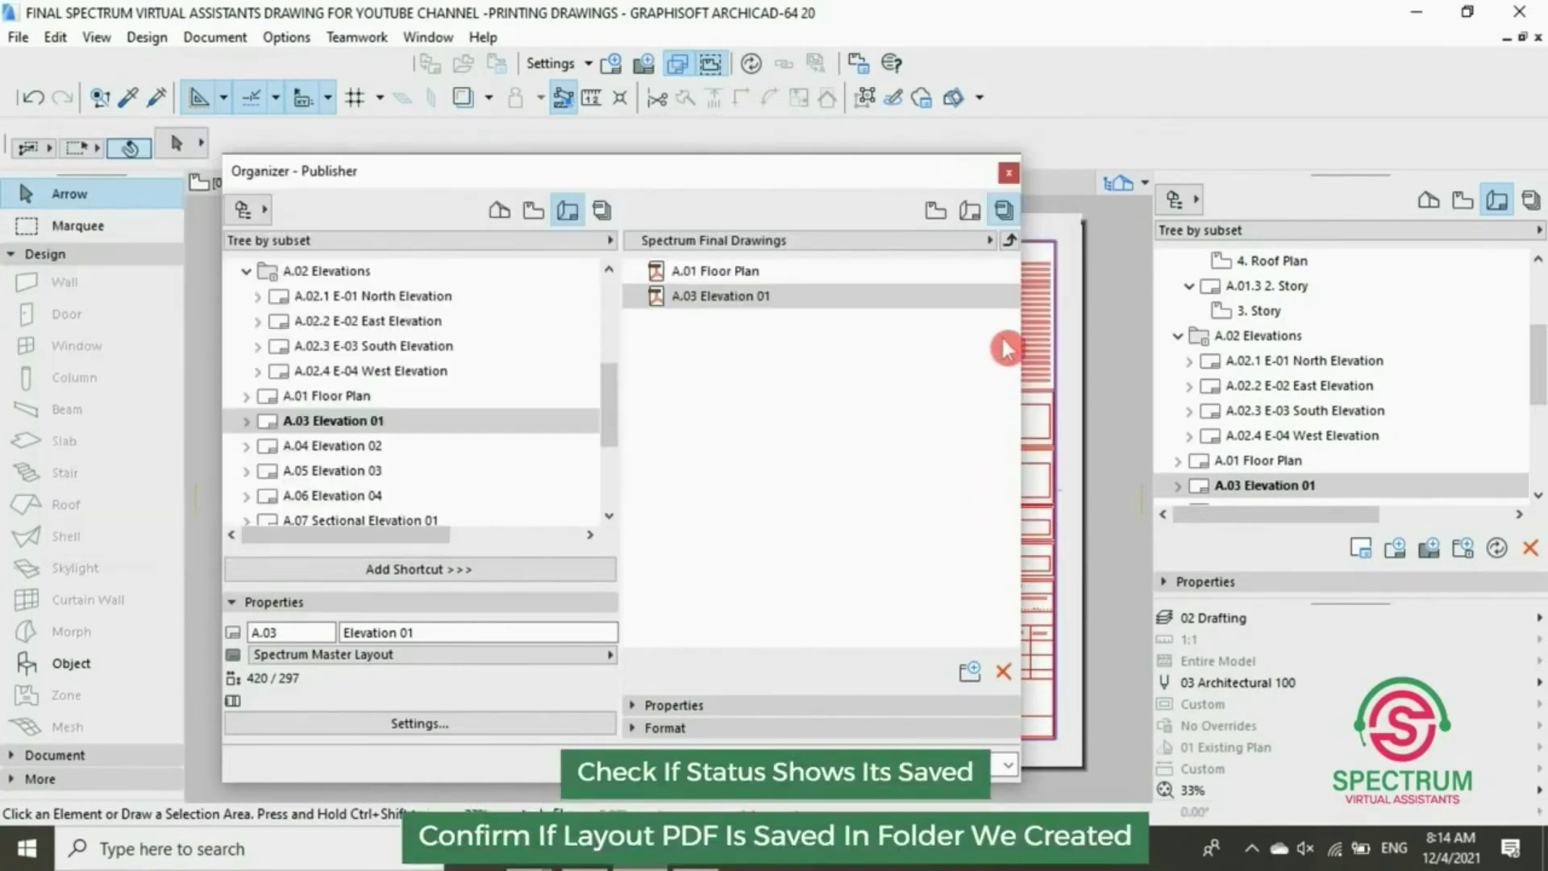
pyautogui.click(1008, 173)
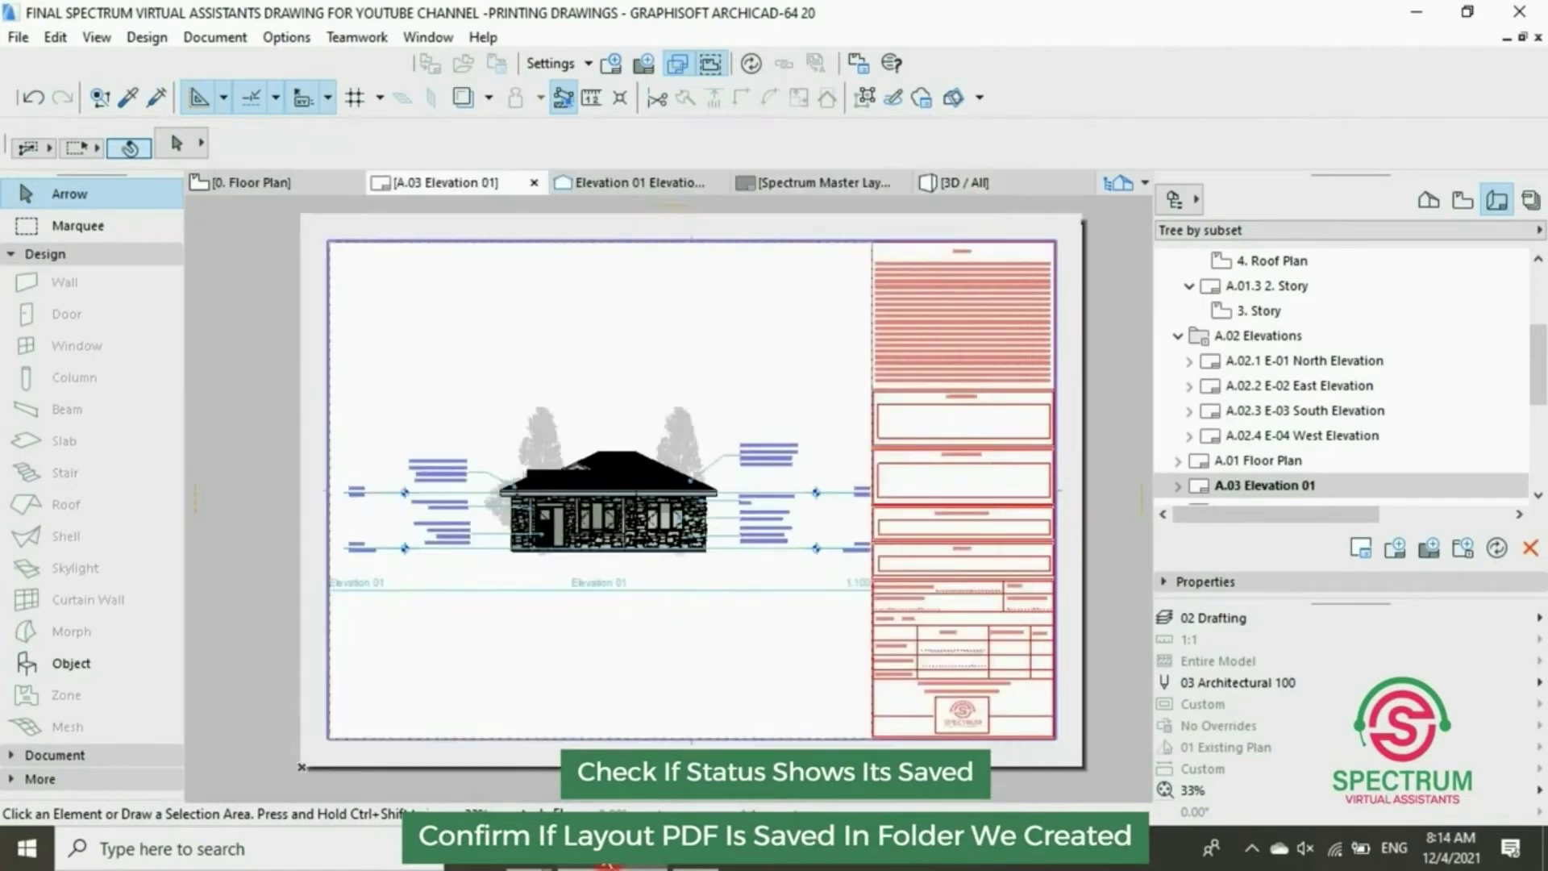
# Open A.03 Elevation 01.pdf, scroll through it in Edge, close it, and return to ARCHICAD
pyautogui.hotkey('alt', 'Tab')
pyautogui.click(557, 278)
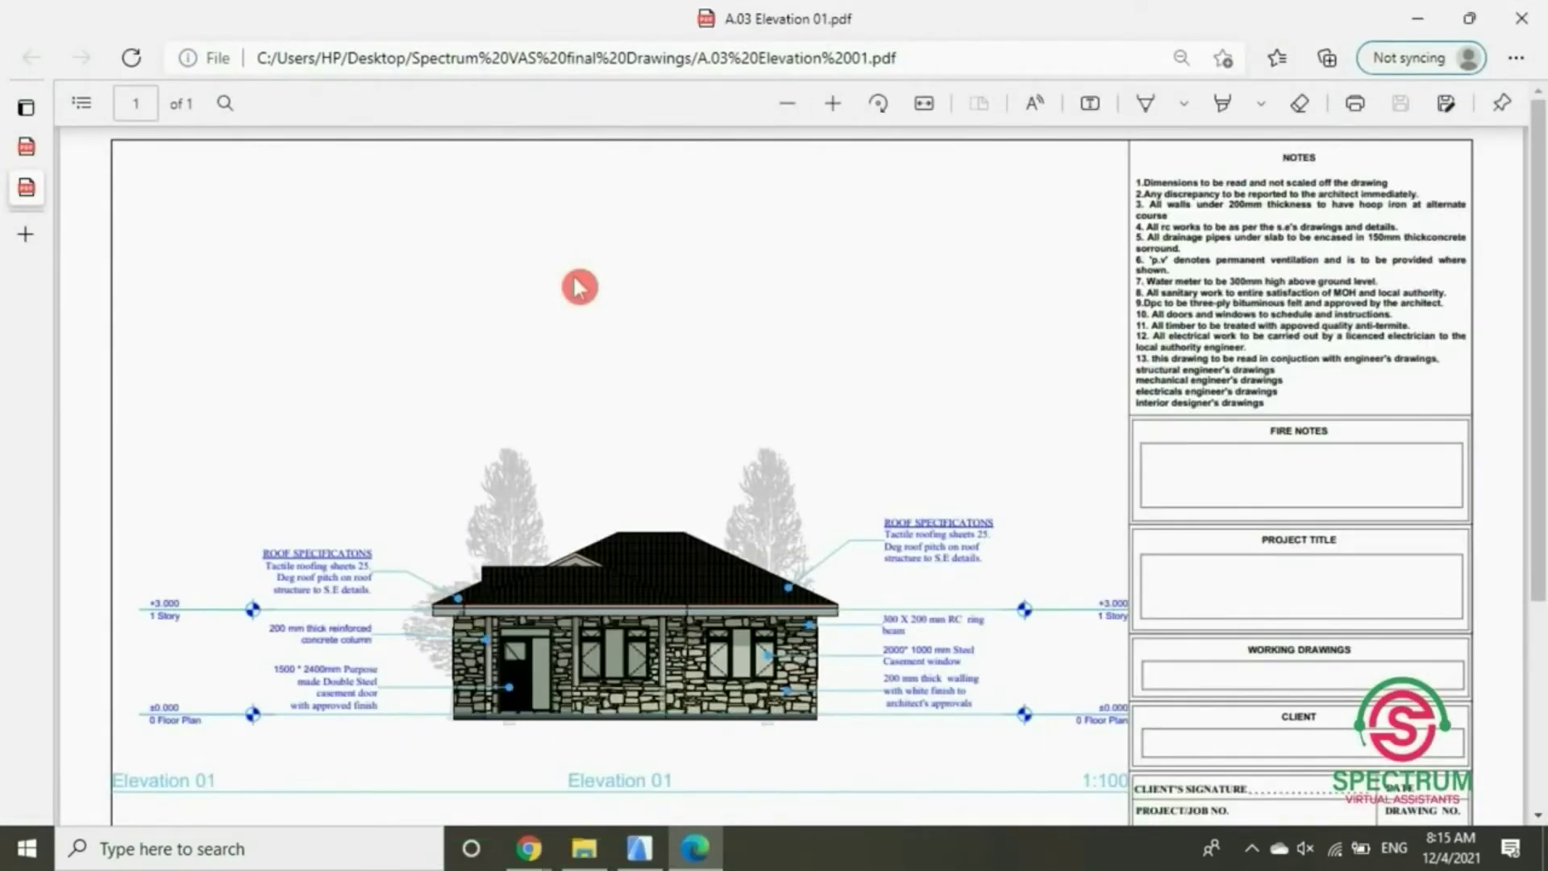
pyautogui.scroll(-3, 580, 286)
pyautogui.scroll(-1, 579, 287)
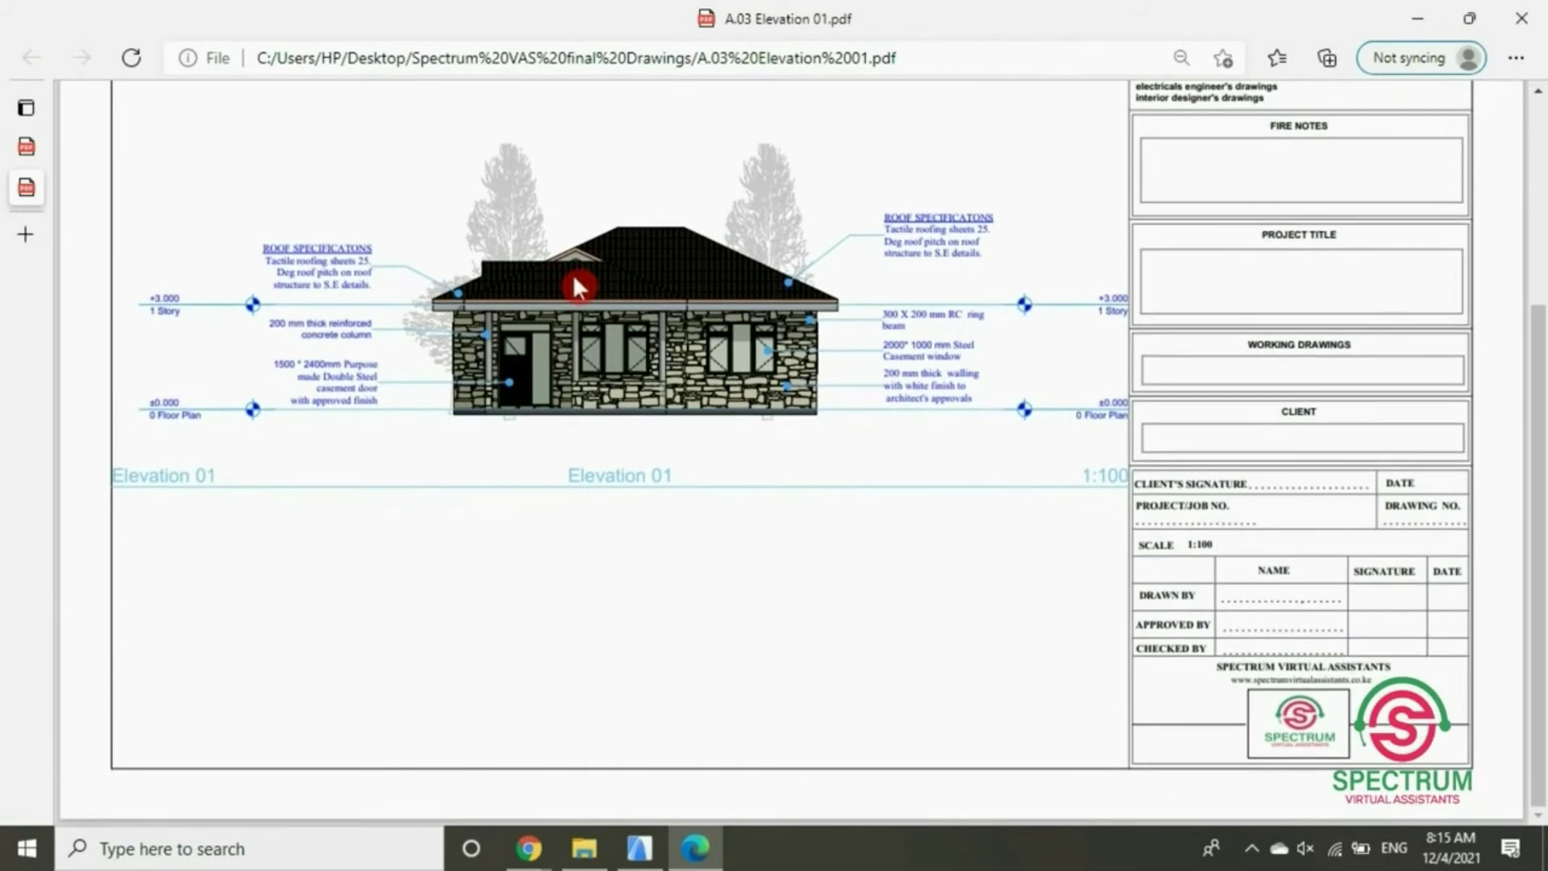
pyautogui.scroll(4, 579, 286)
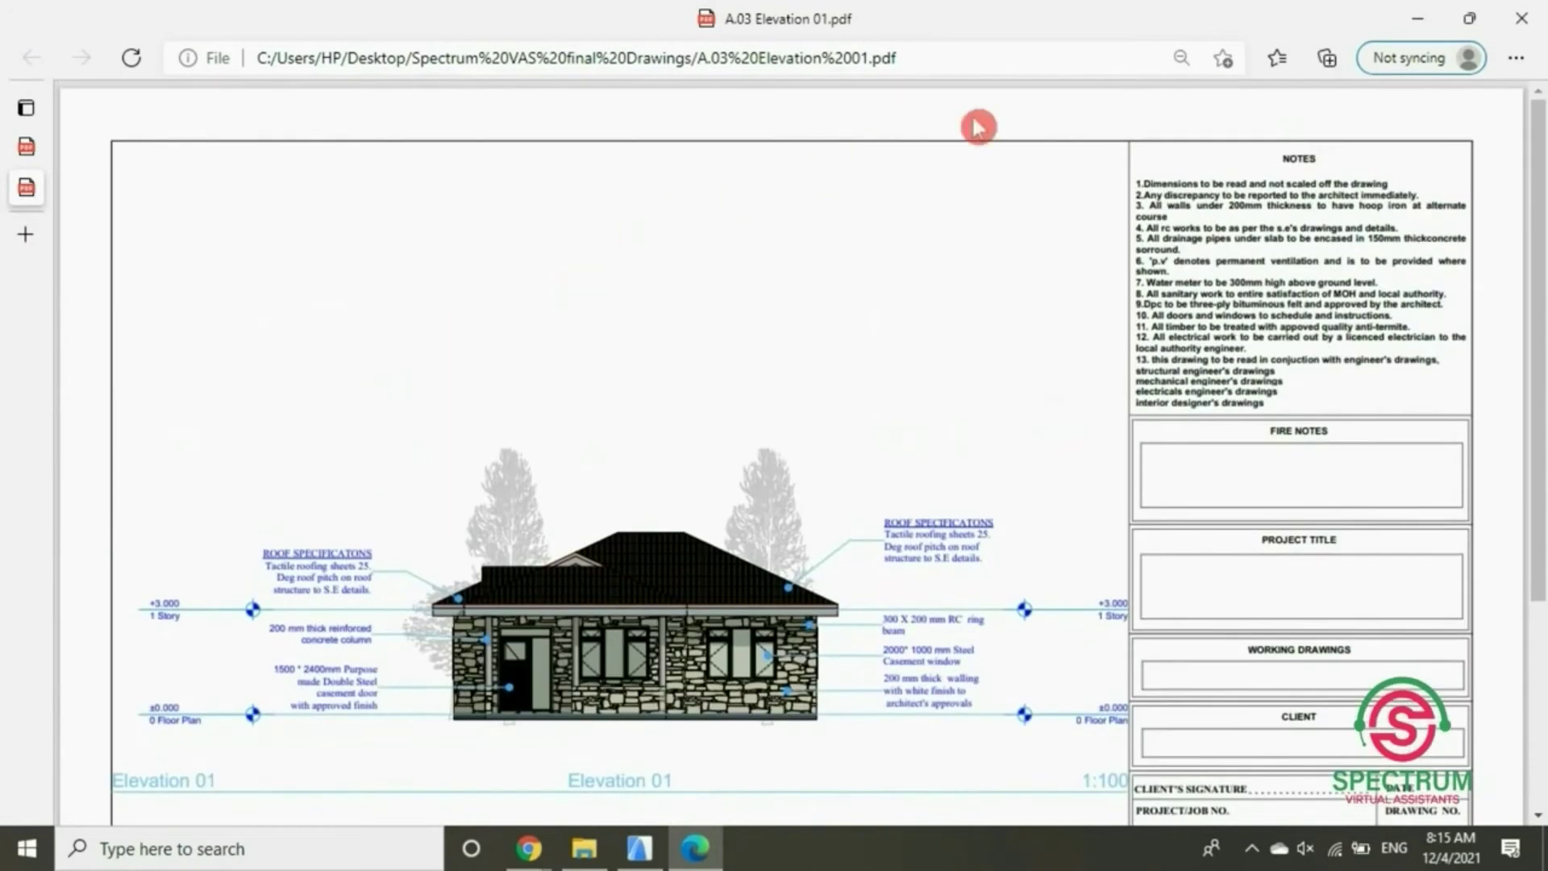
pyautogui.click(1522, 18)
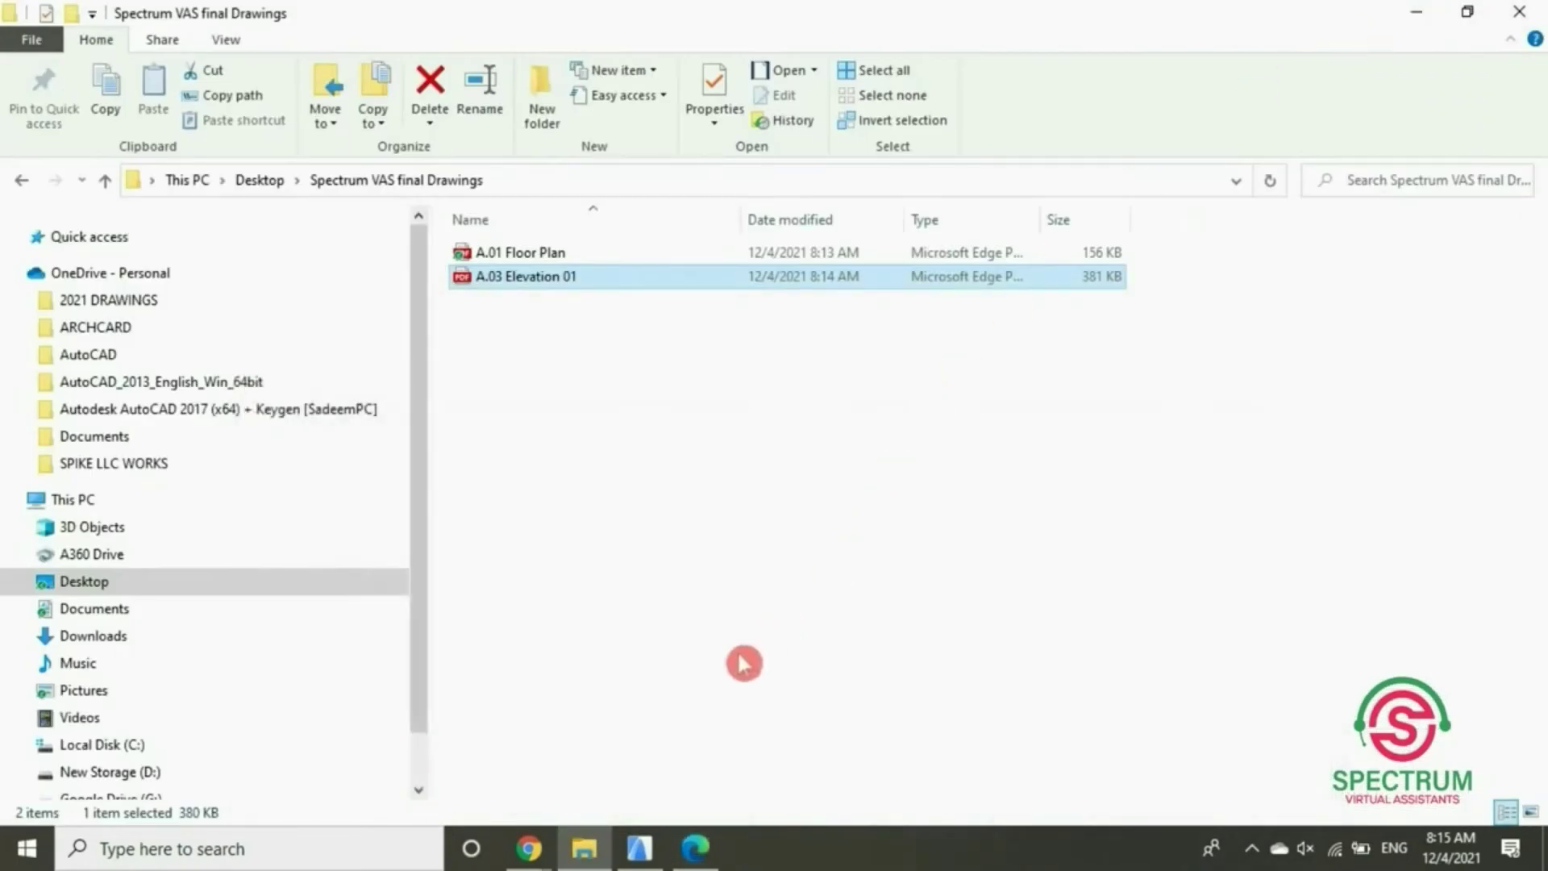
pyautogui.click(639, 847)
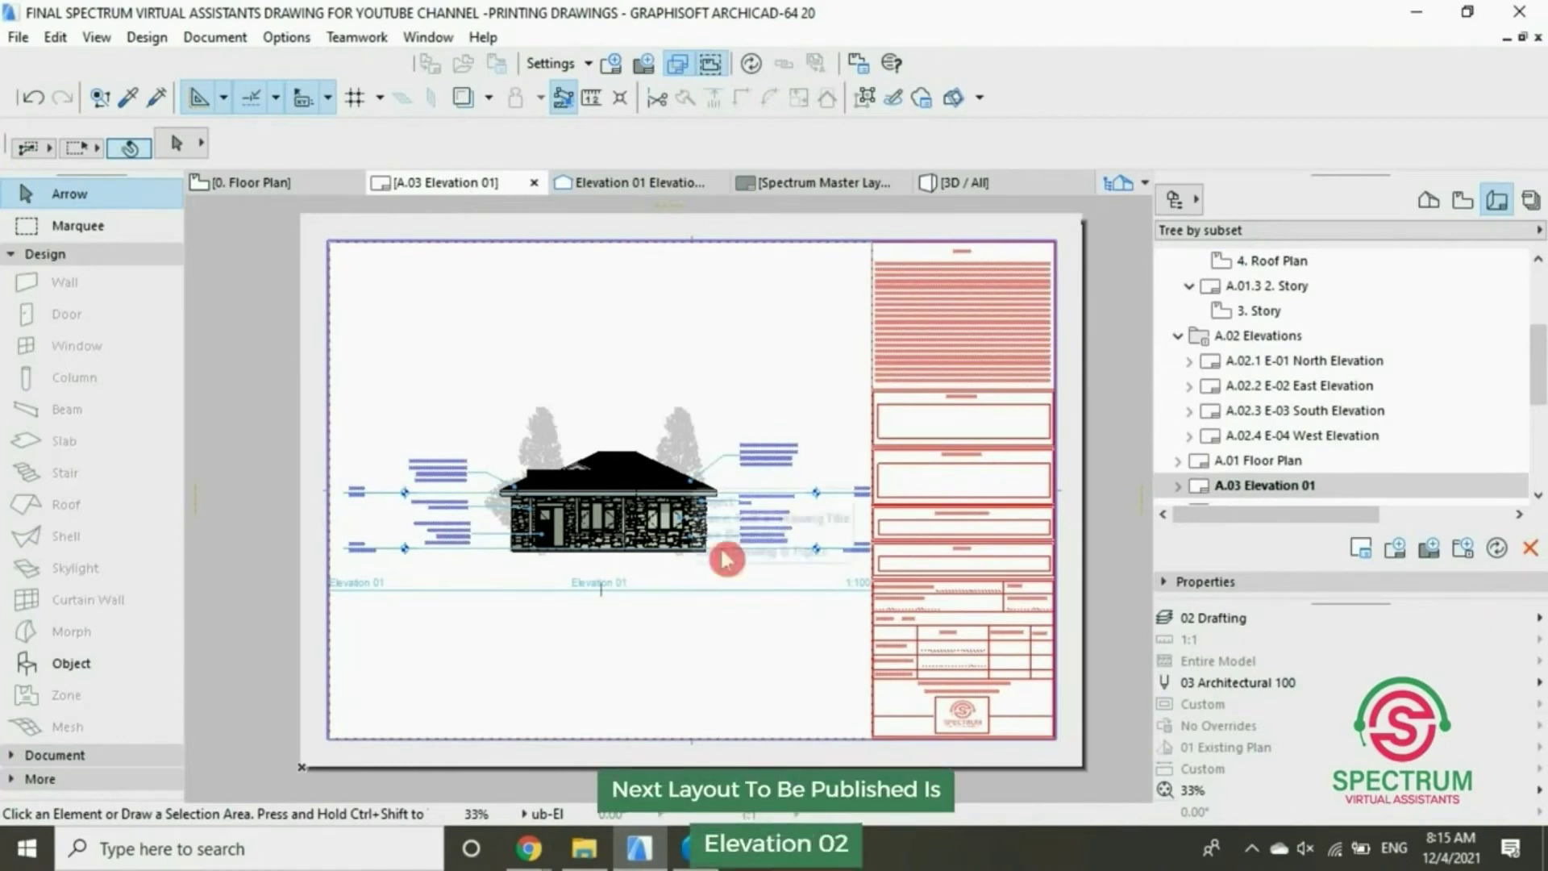
# Open the A.04 Elevation 02 layout and show the Organizer beside the Spectrum Final Drawings set
pyautogui.scroll(-1, 1242, 442)
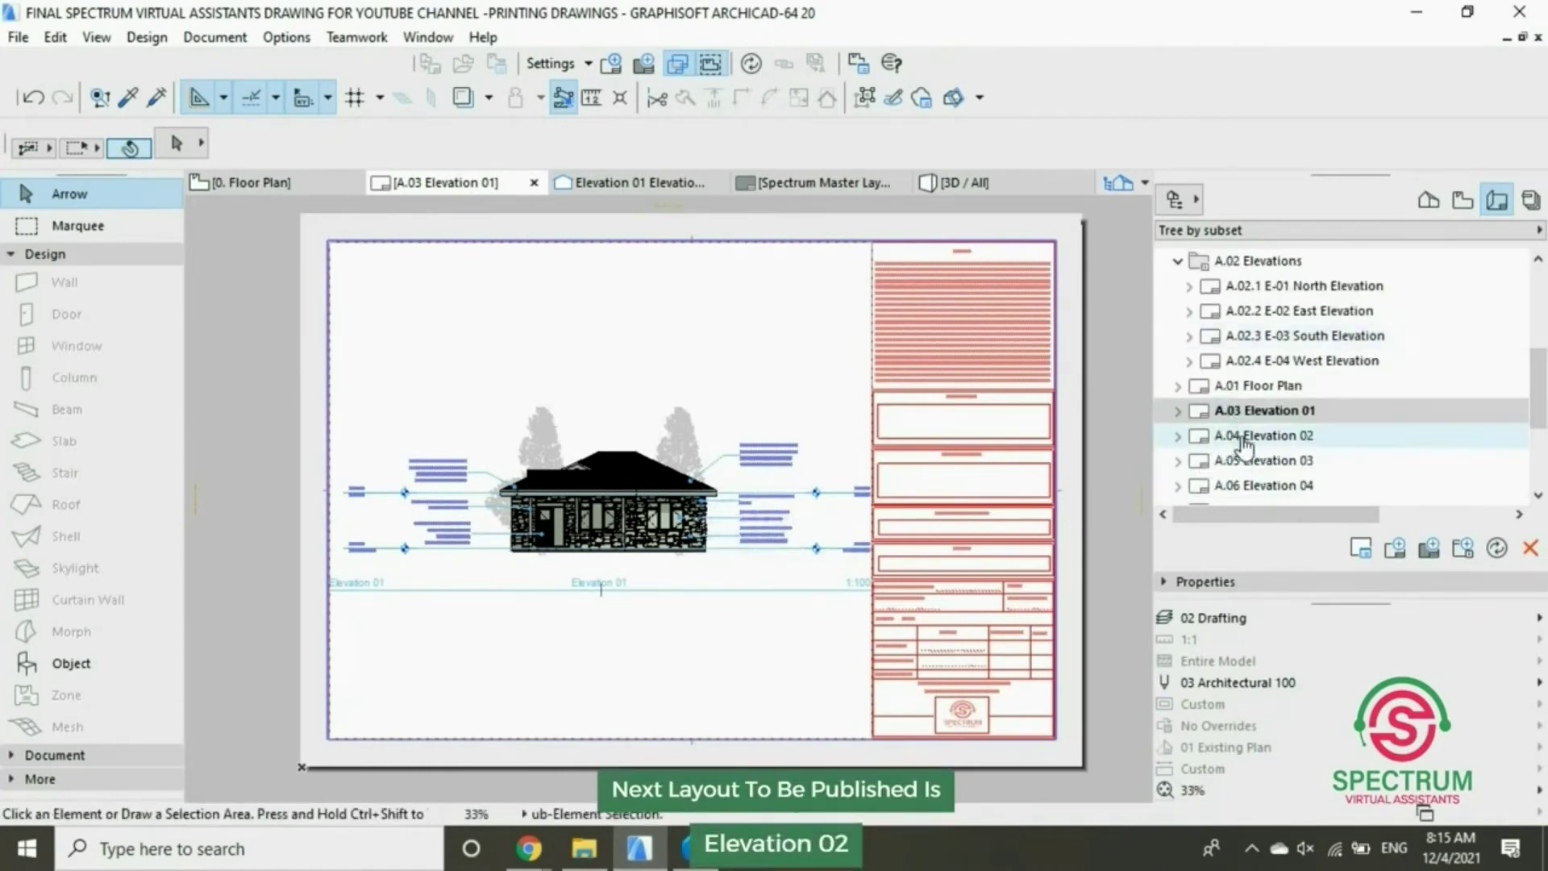
pyautogui.doubleClick(1246, 436)
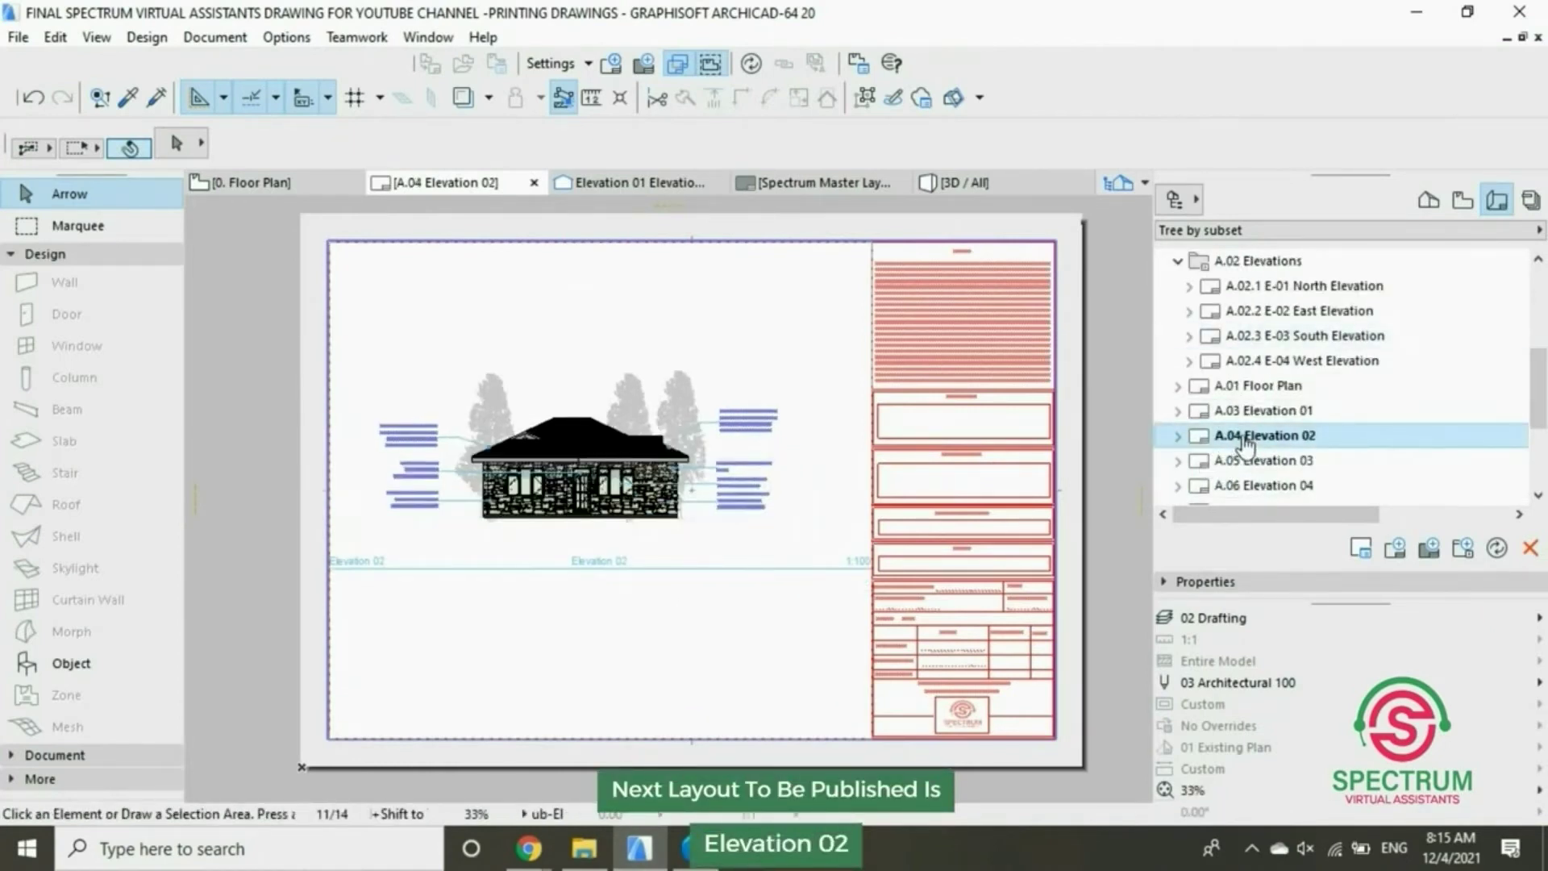
pyautogui.scroll(1, 945, 430)
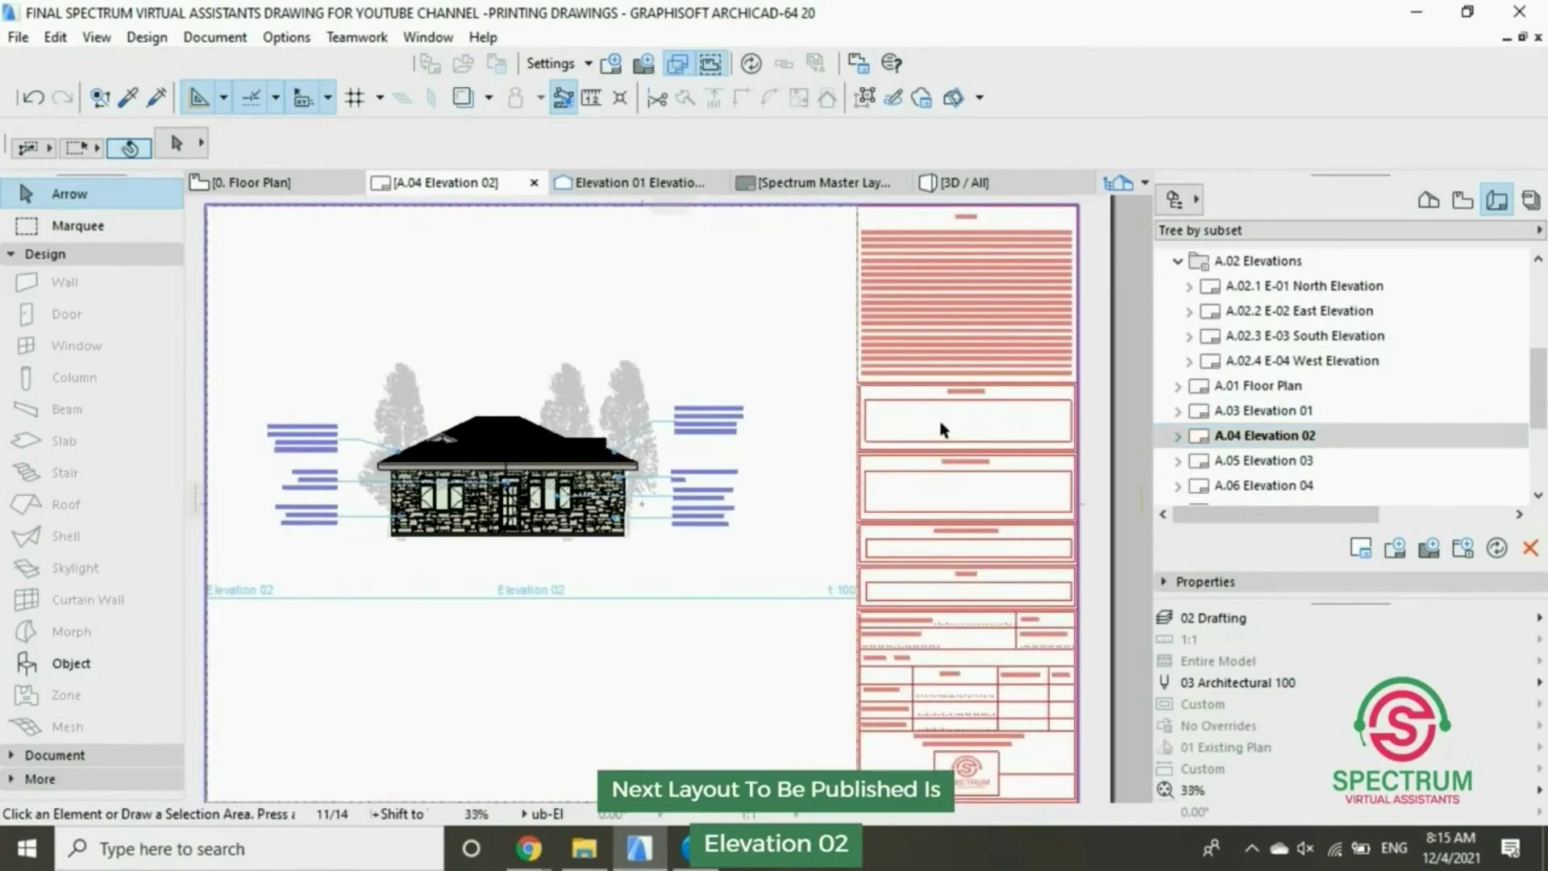
pyautogui.scroll(-1, 943, 429)
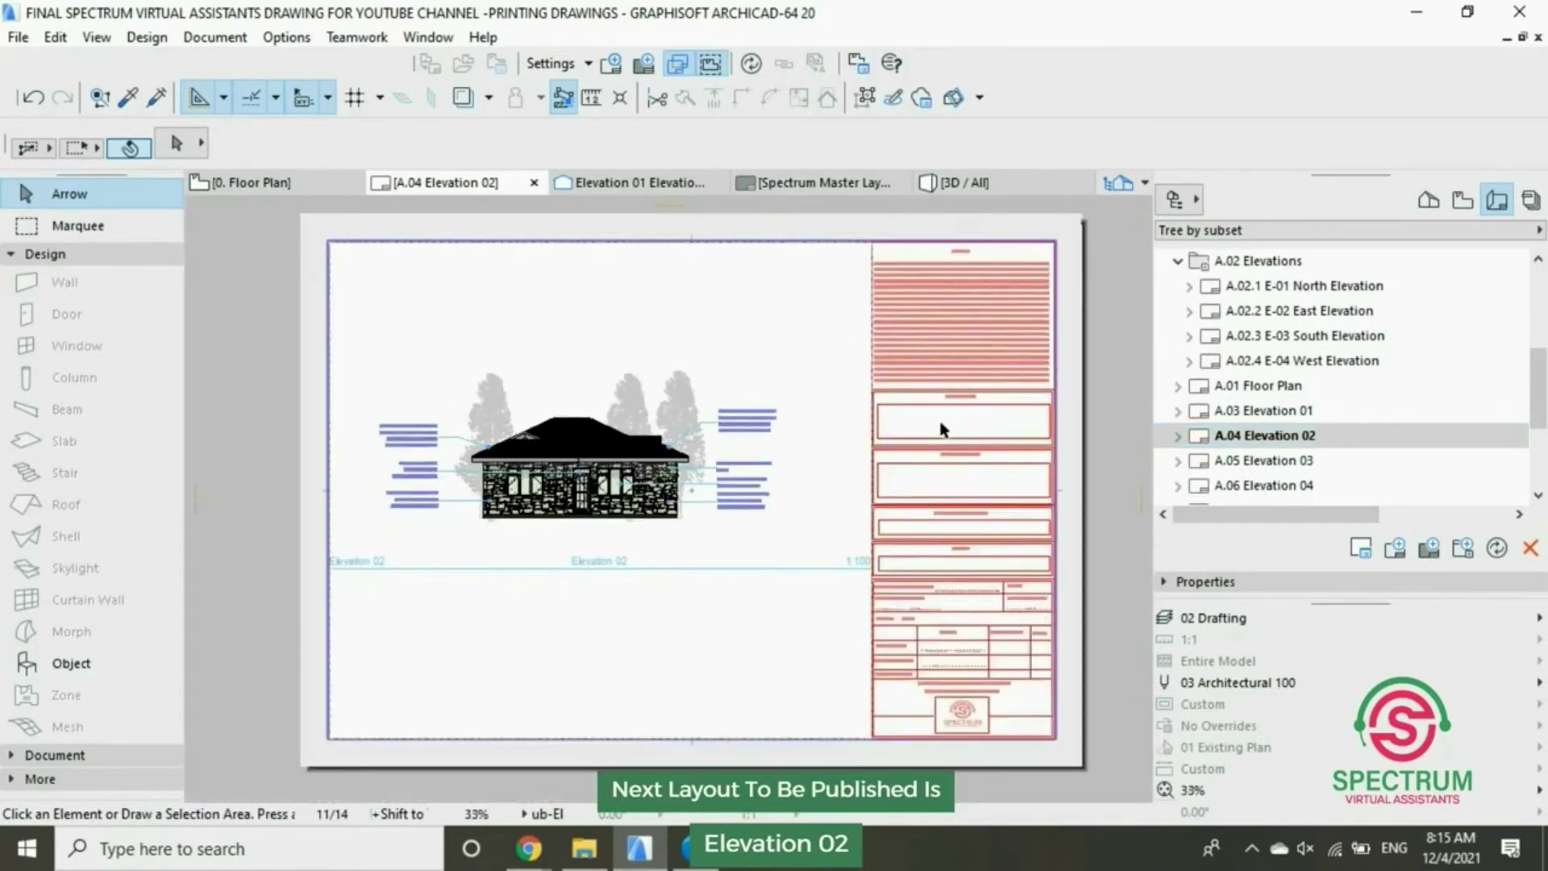
pyautogui.click(1186, 207)
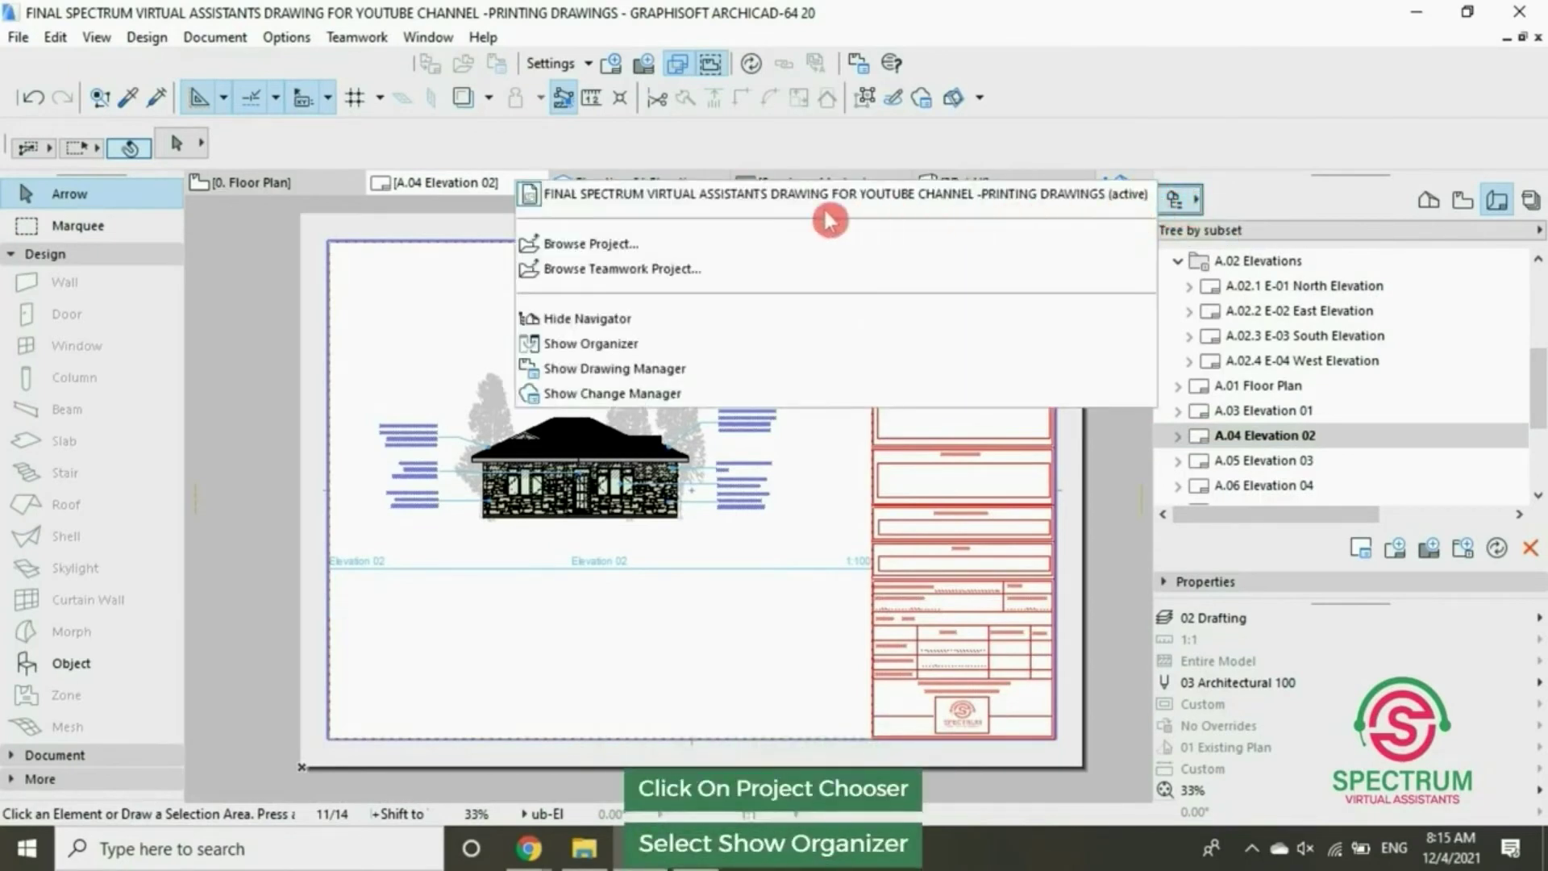
pyautogui.click(600, 347)
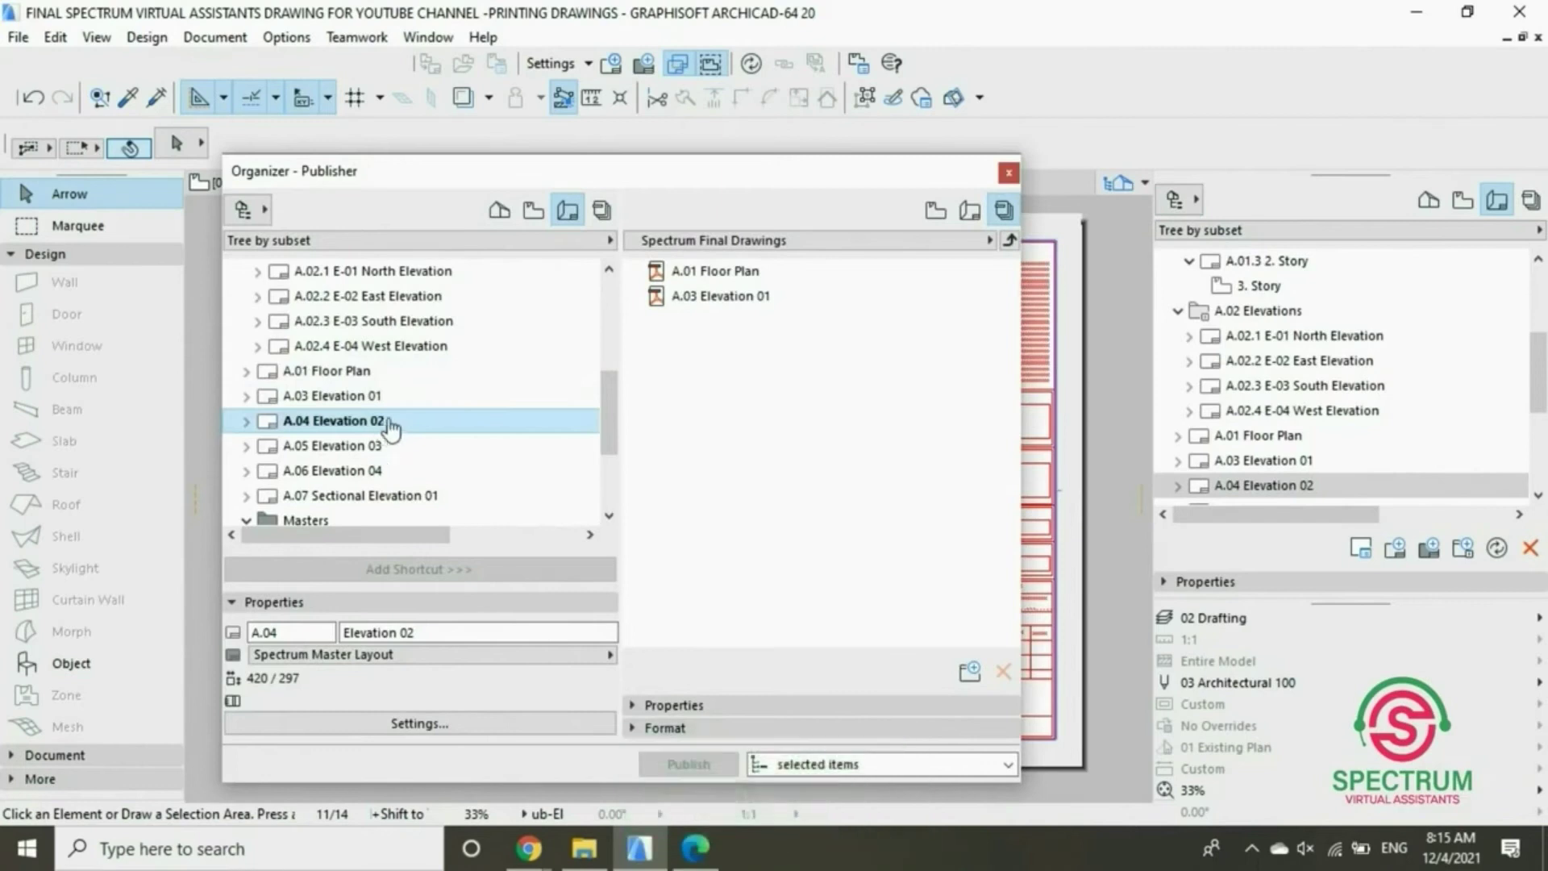
# Add A.04 Elevation 02 below Elevation 01 in the Spectrum Final Drawings set and publish it as PDF
pyautogui.moveTo(391, 428); pyautogui.dragTo(762, 327)
pyautogui.click(730, 322)
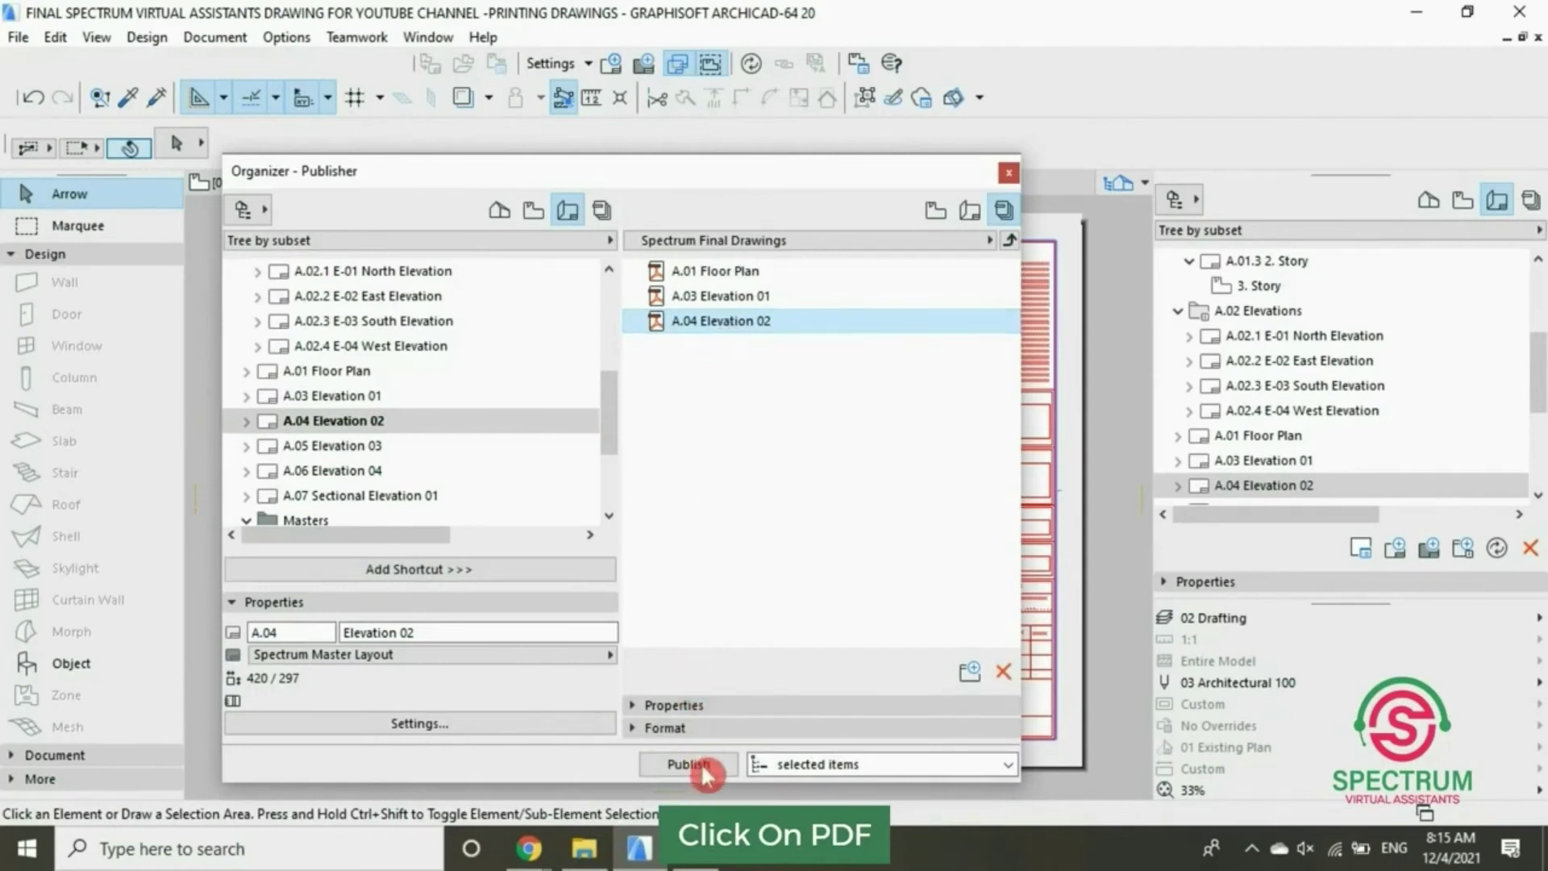
pyautogui.click(704, 773)
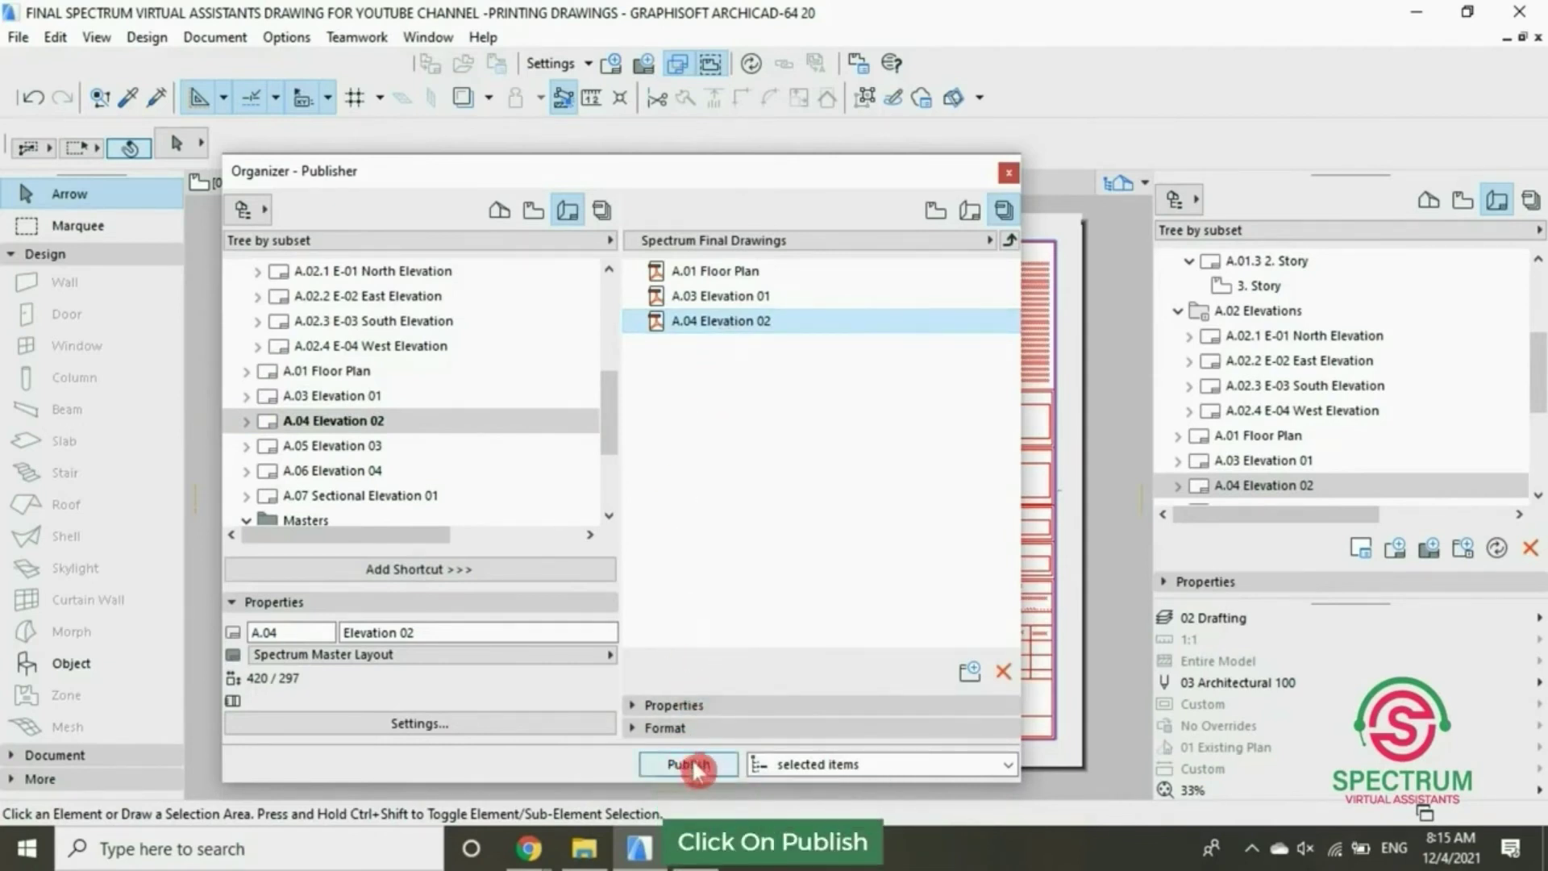
pyautogui.click(690, 765)
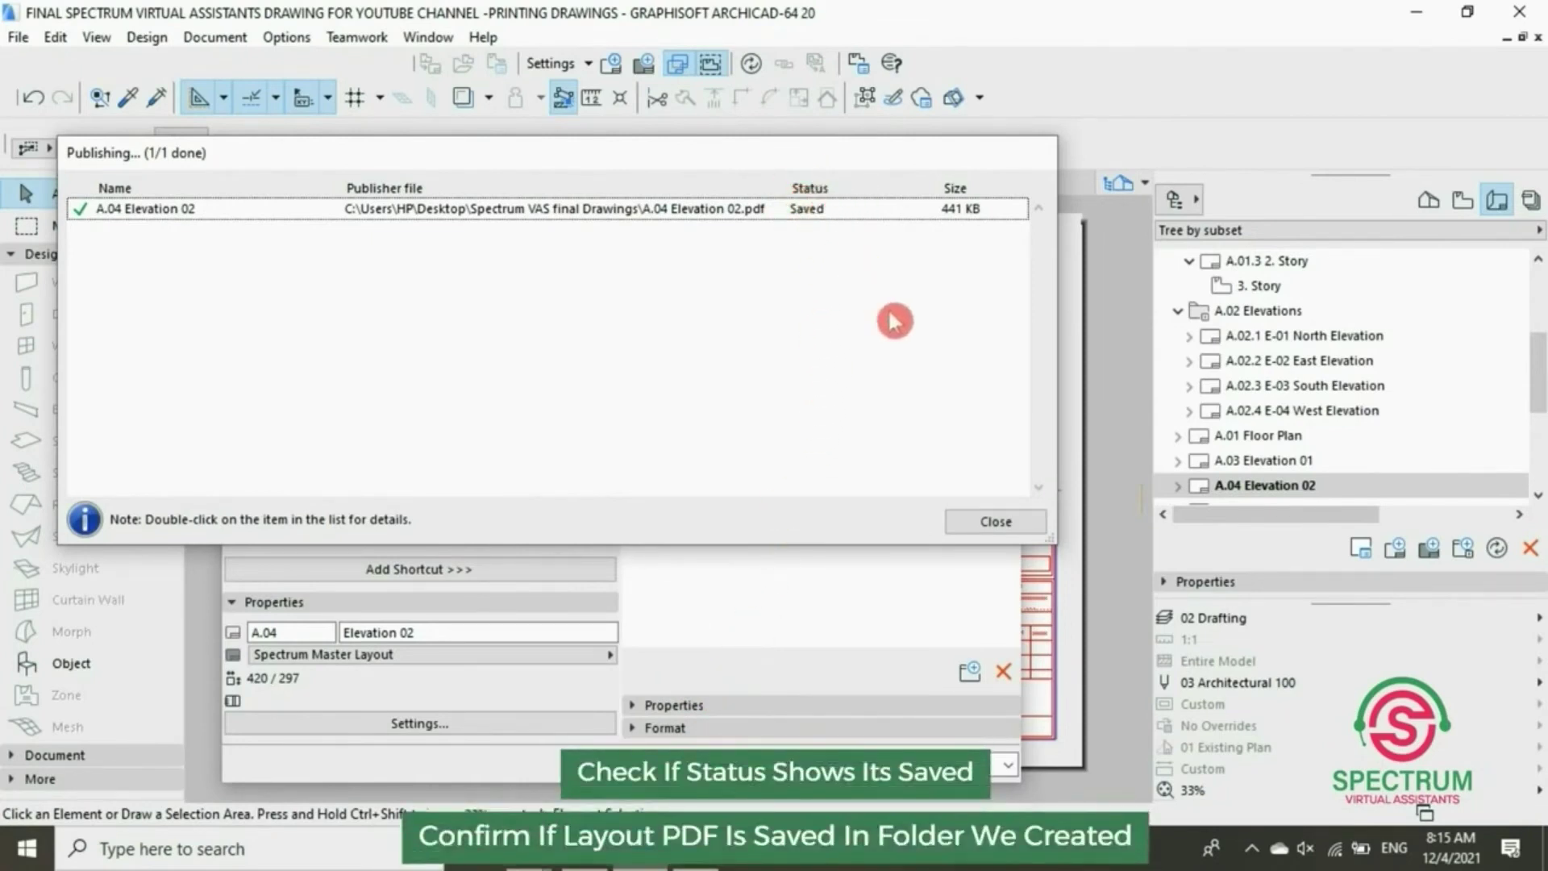
# Close the publishing report and the Organizer, then switch to the drawings folder
pyautogui.click(997, 522)
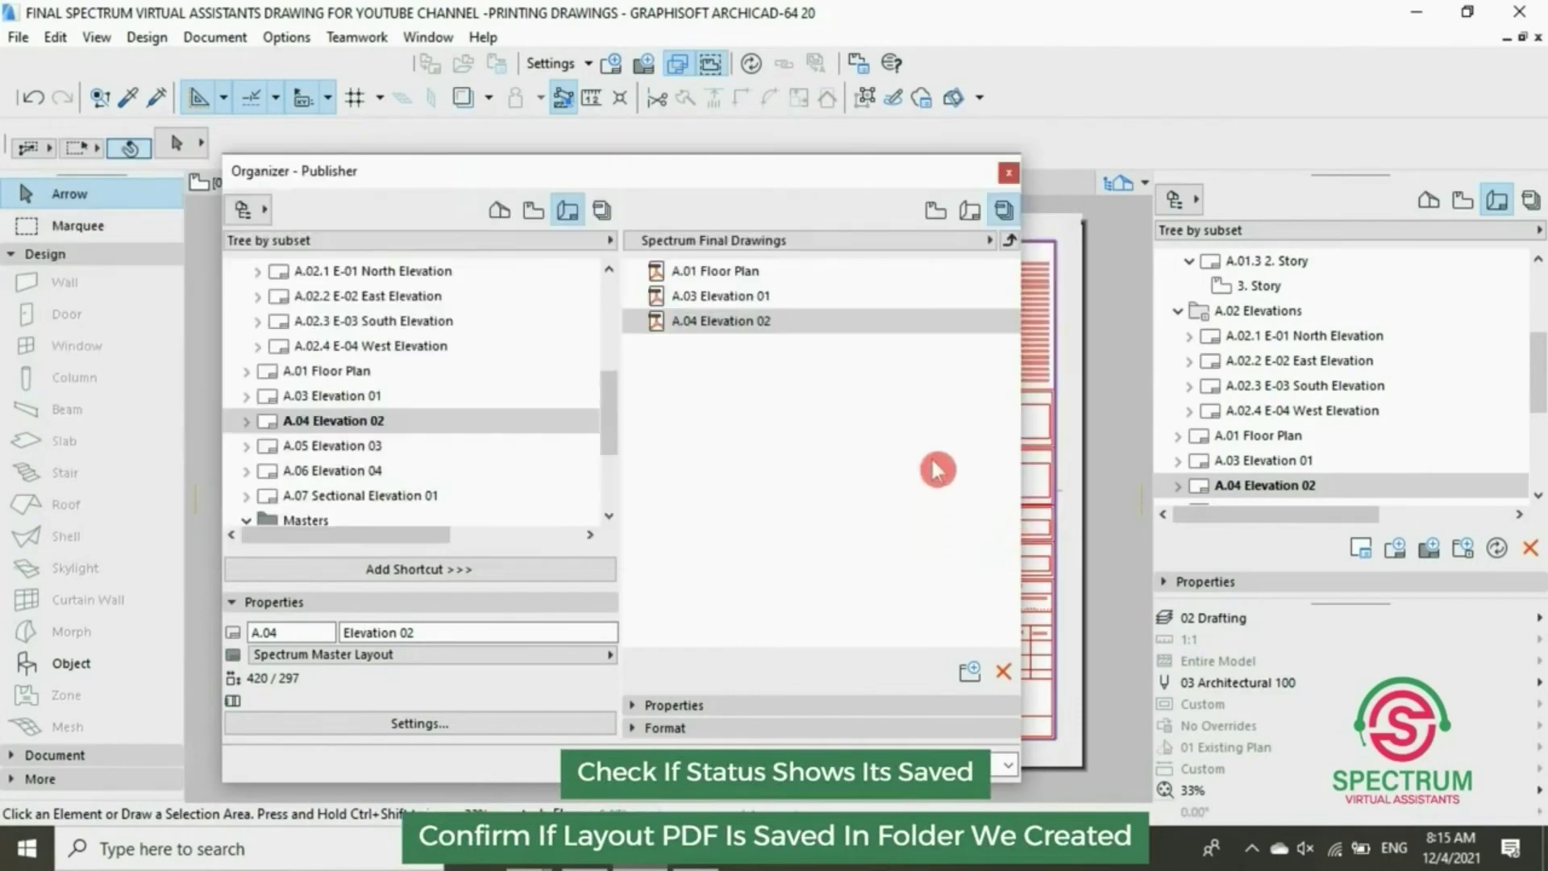
pyautogui.click(1009, 173)
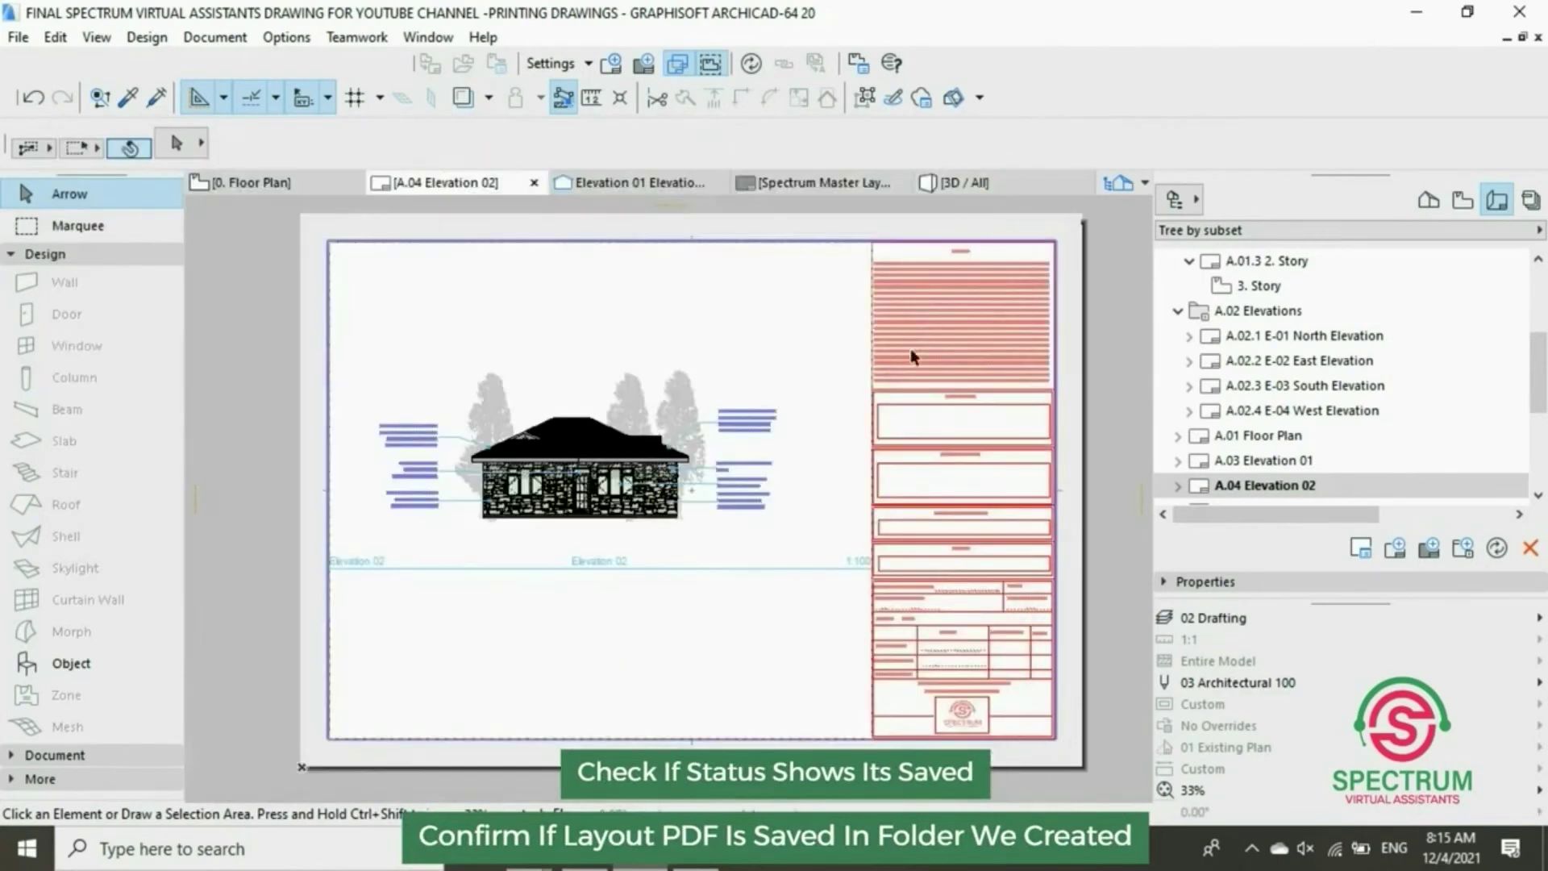
pyautogui.hotkey('alt', 'Tab')
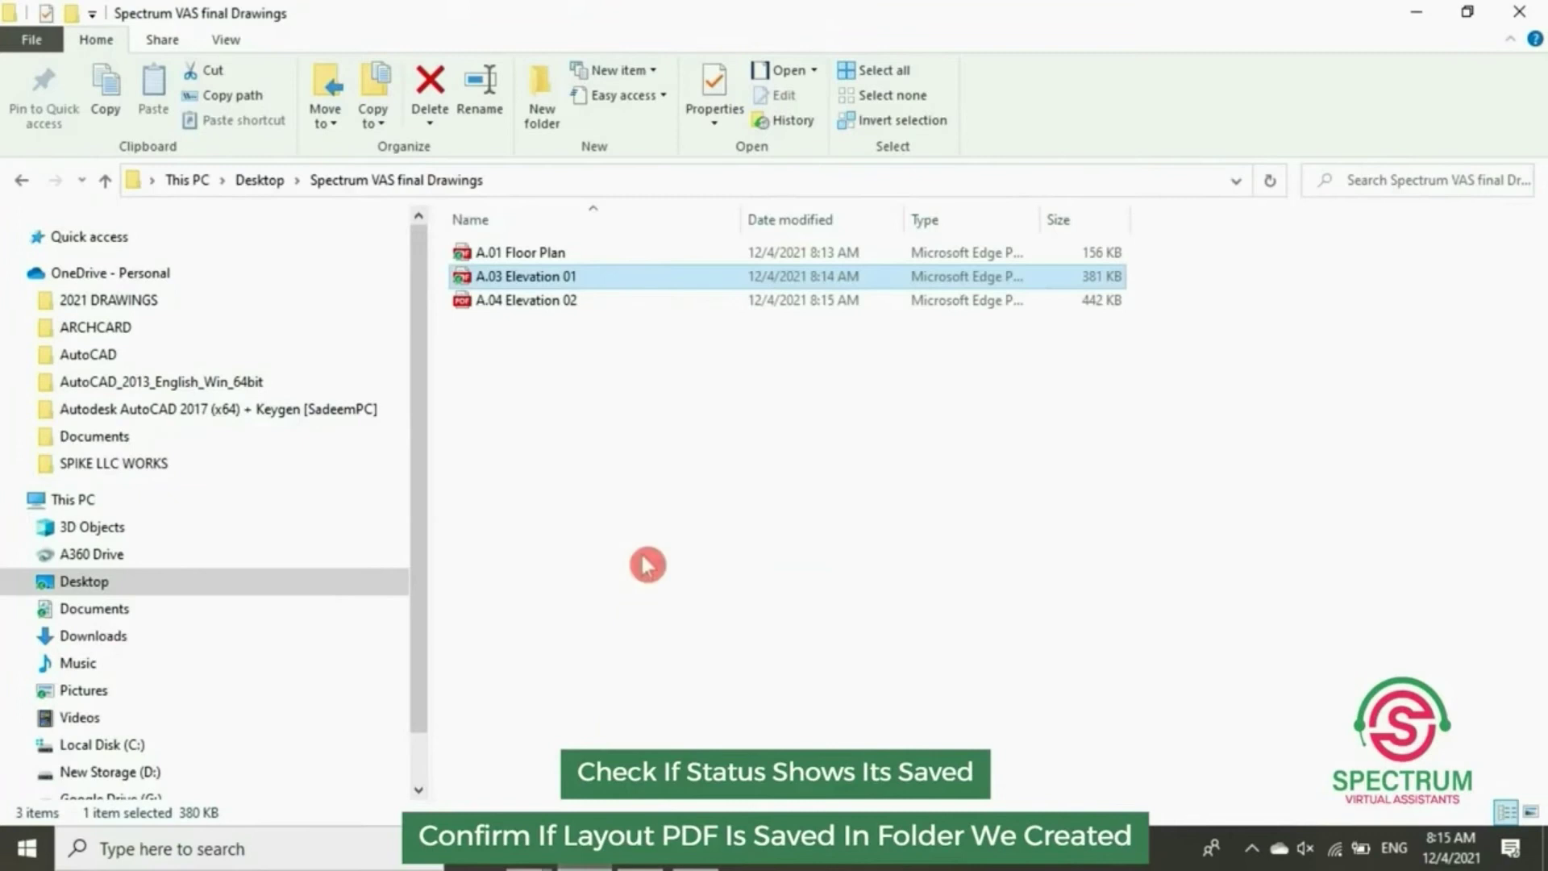
# Check A.04 Elevation 02.pdf in Edge, then minimize Edge and return to ARCHICAD
pyautogui.click(566, 310)
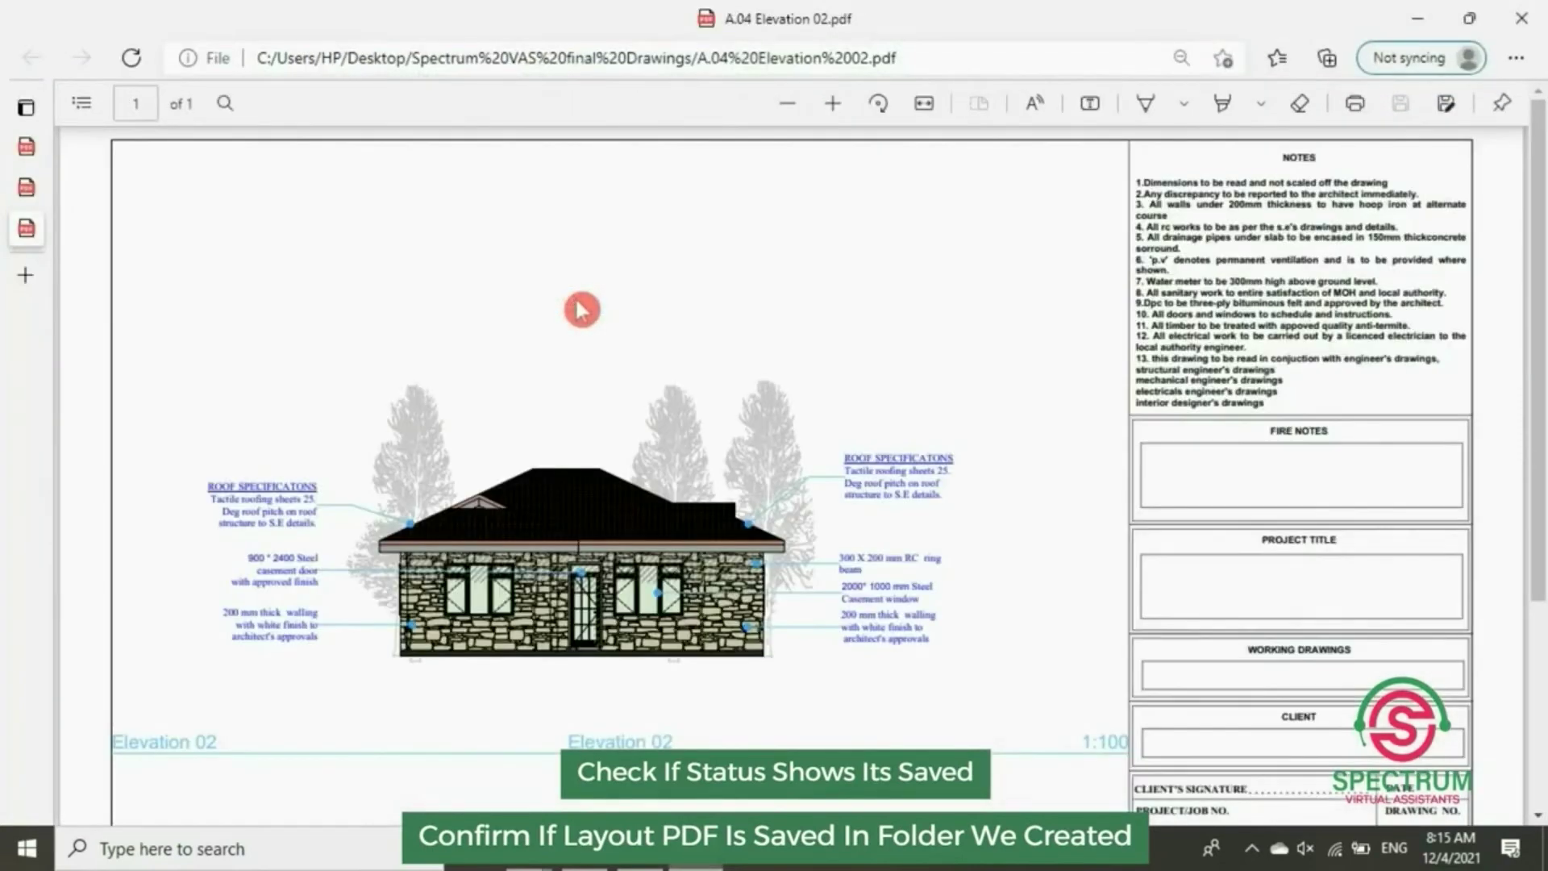
pyautogui.scroll(-4, 580, 310)
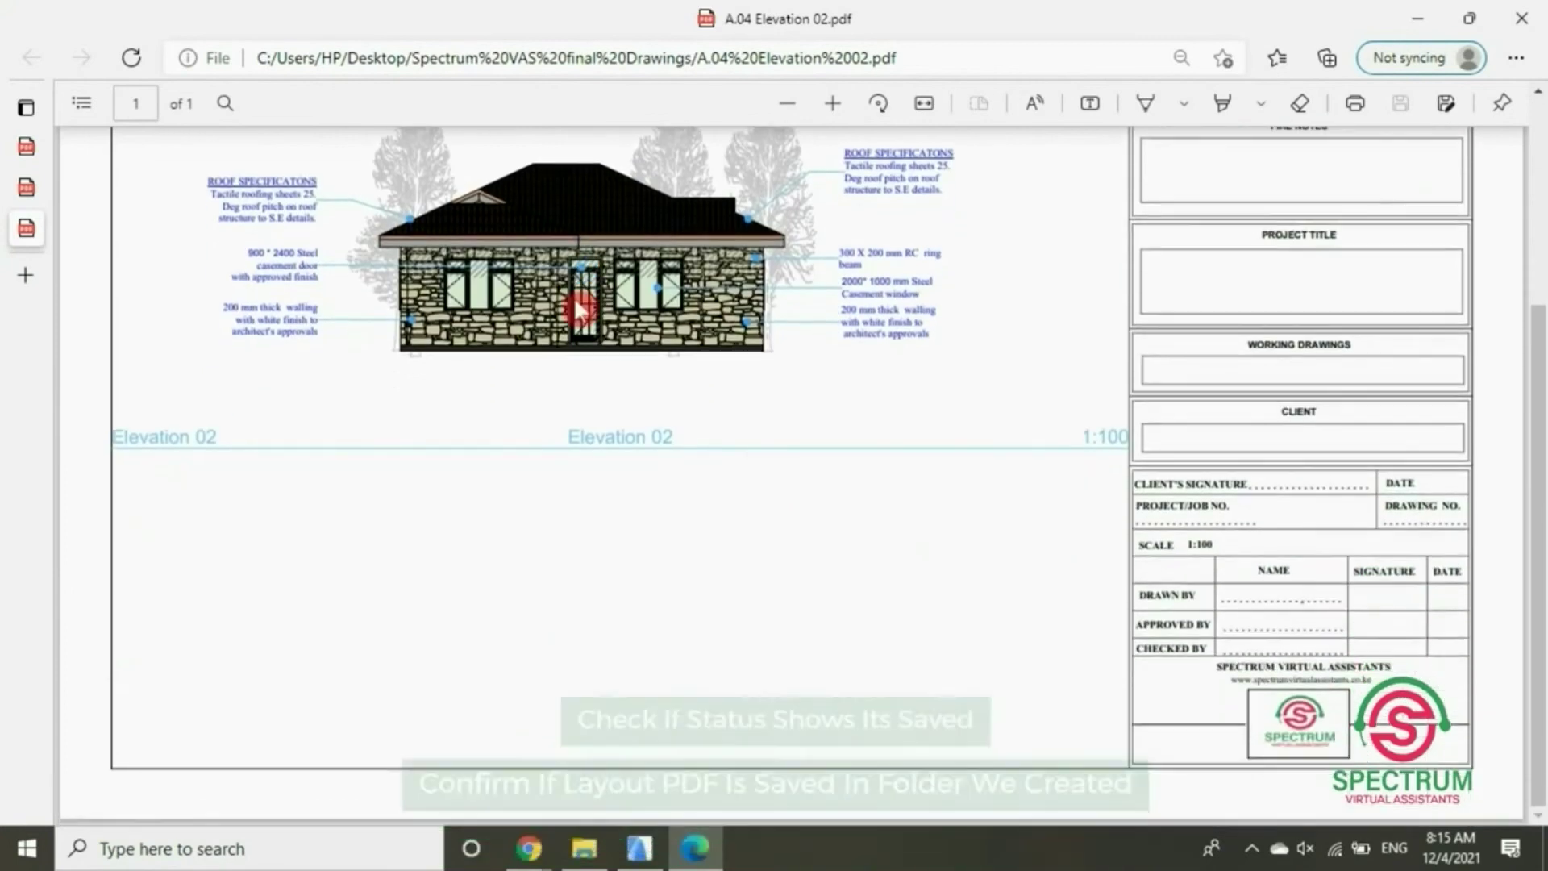
pyautogui.scroll(4, 576, 300)
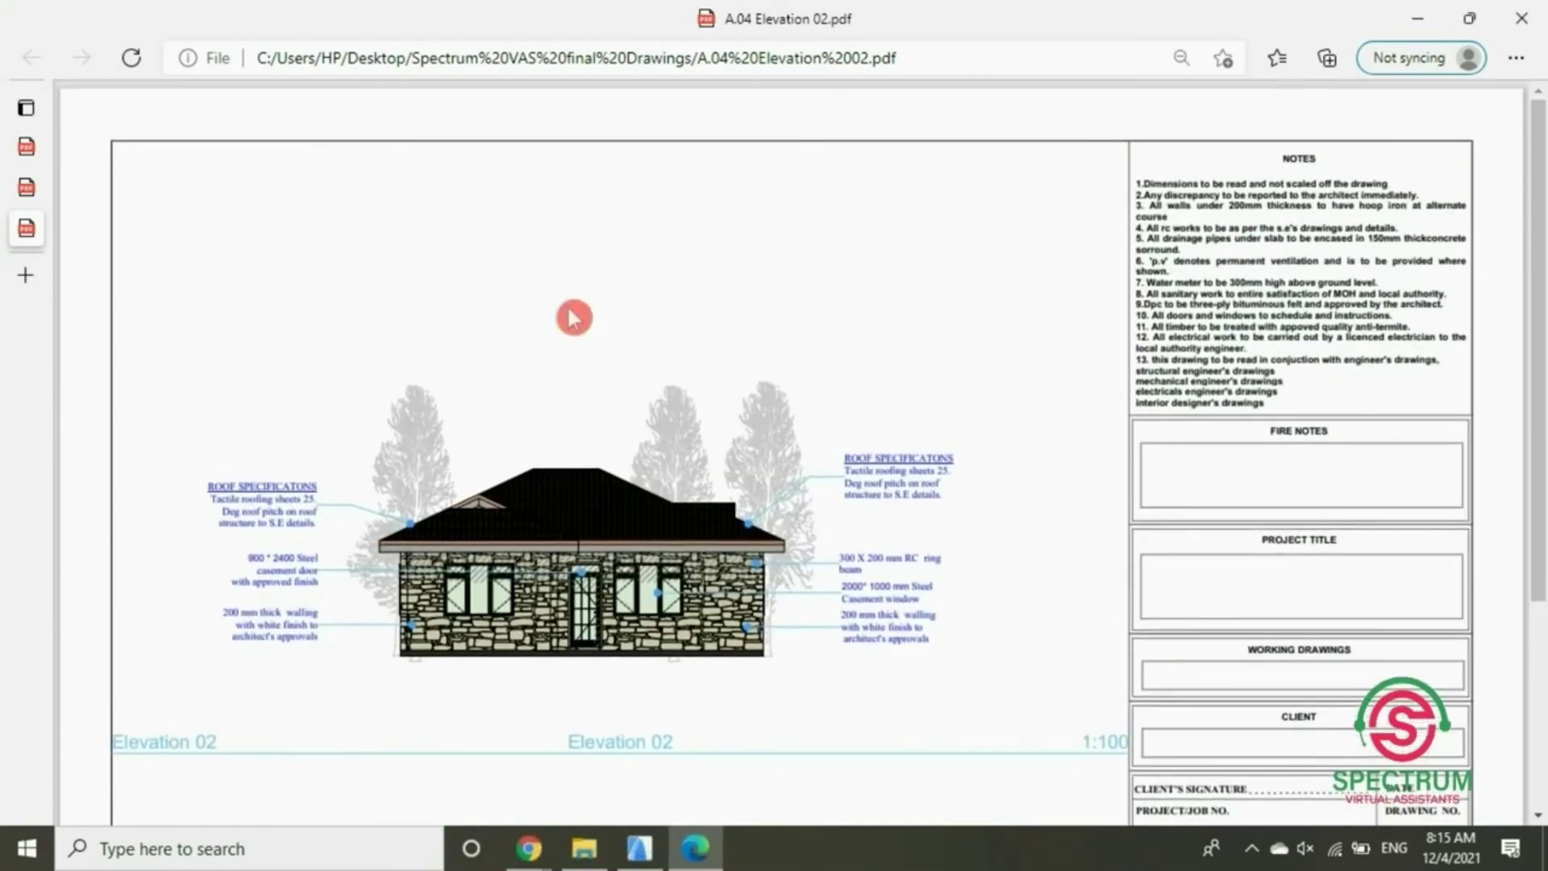
pyautogui.click(1417, 18)
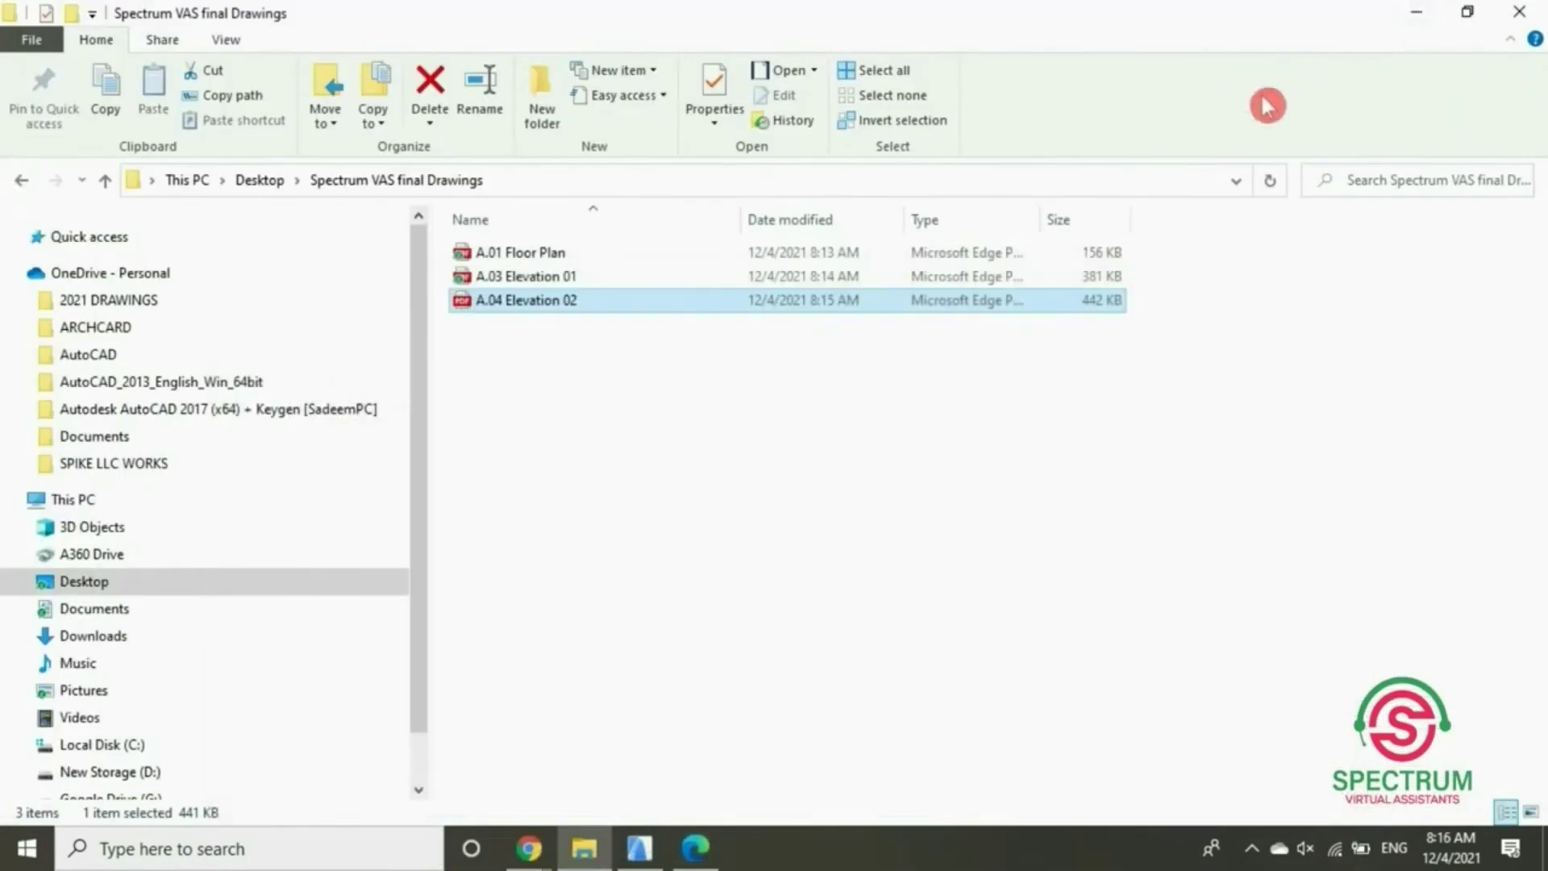
pyautogui.click(657, 846)
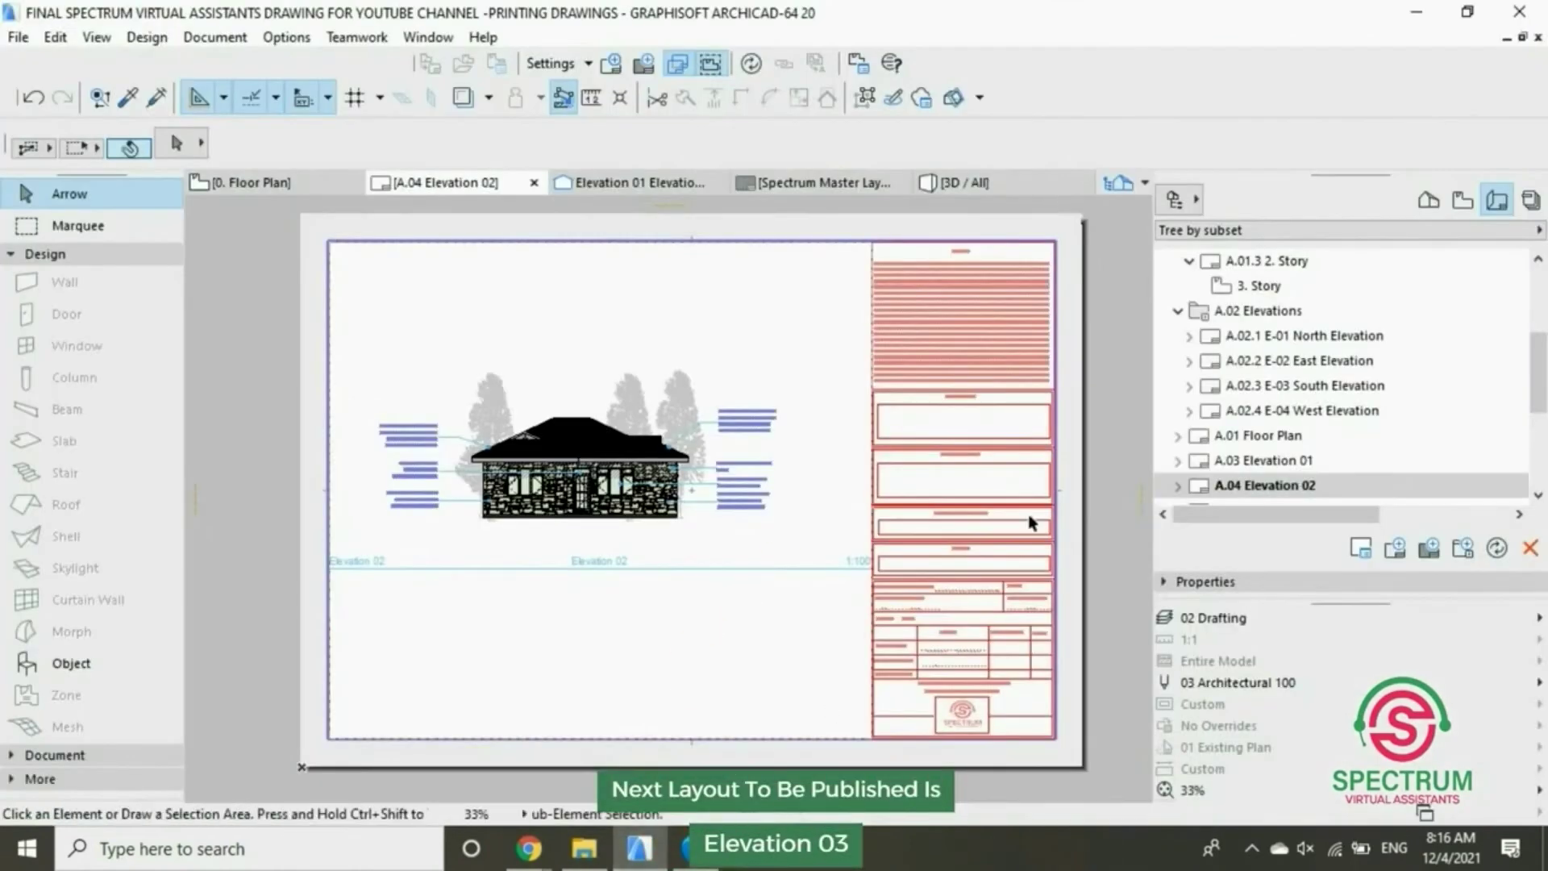
# Open the A.05 Elevation 03 layout and show the Organizer
pyautogui.scroll(-2, 1290, 403)
pyautogui.click(1281, 361)
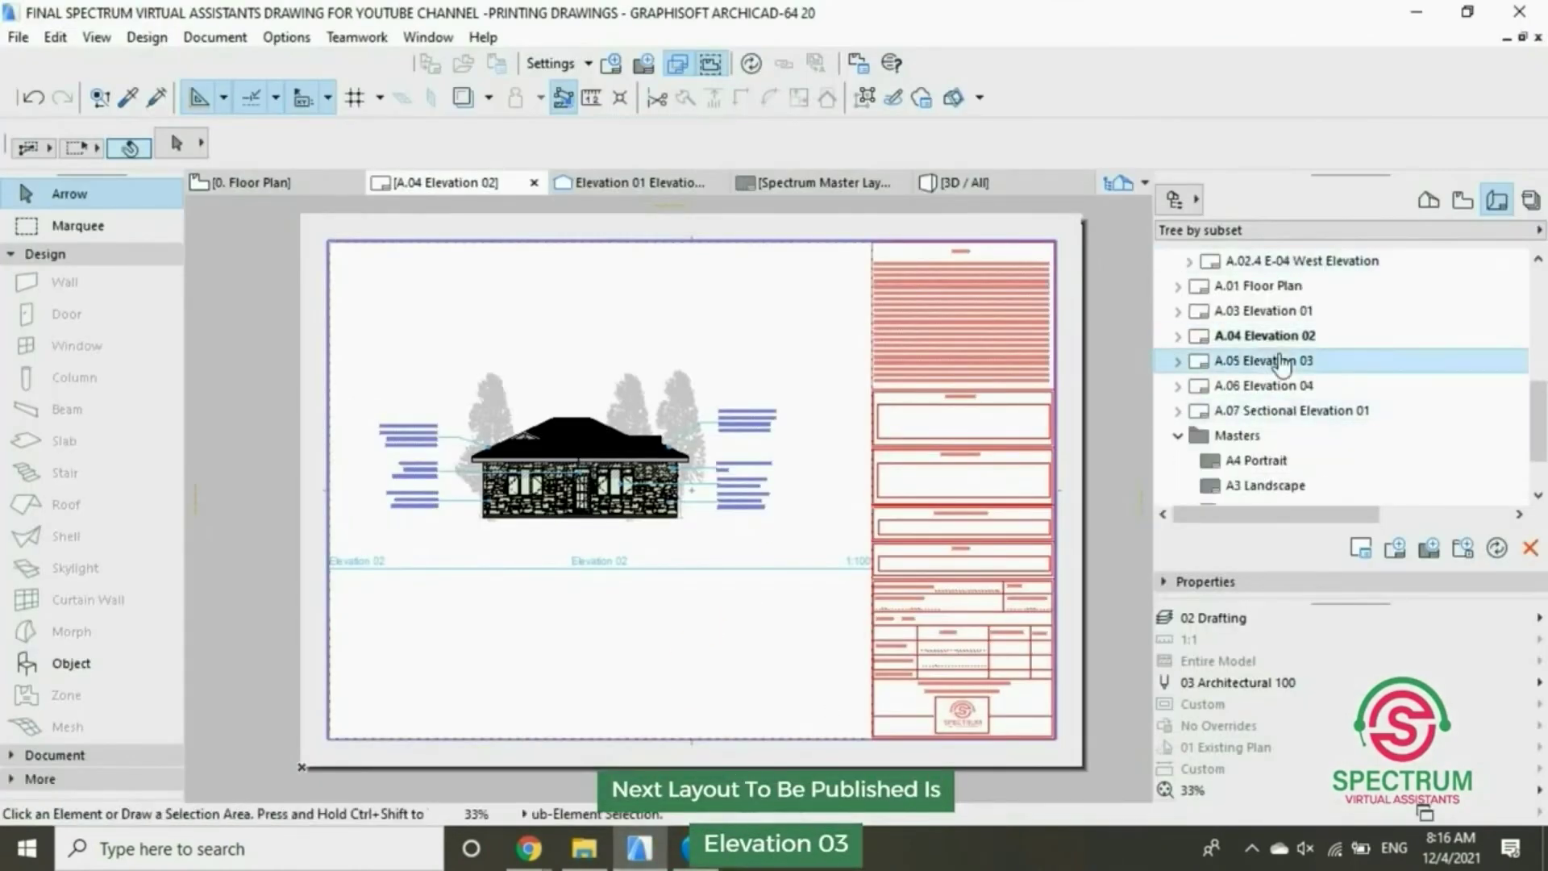
pyautogui.doubleClick(1282, 364)
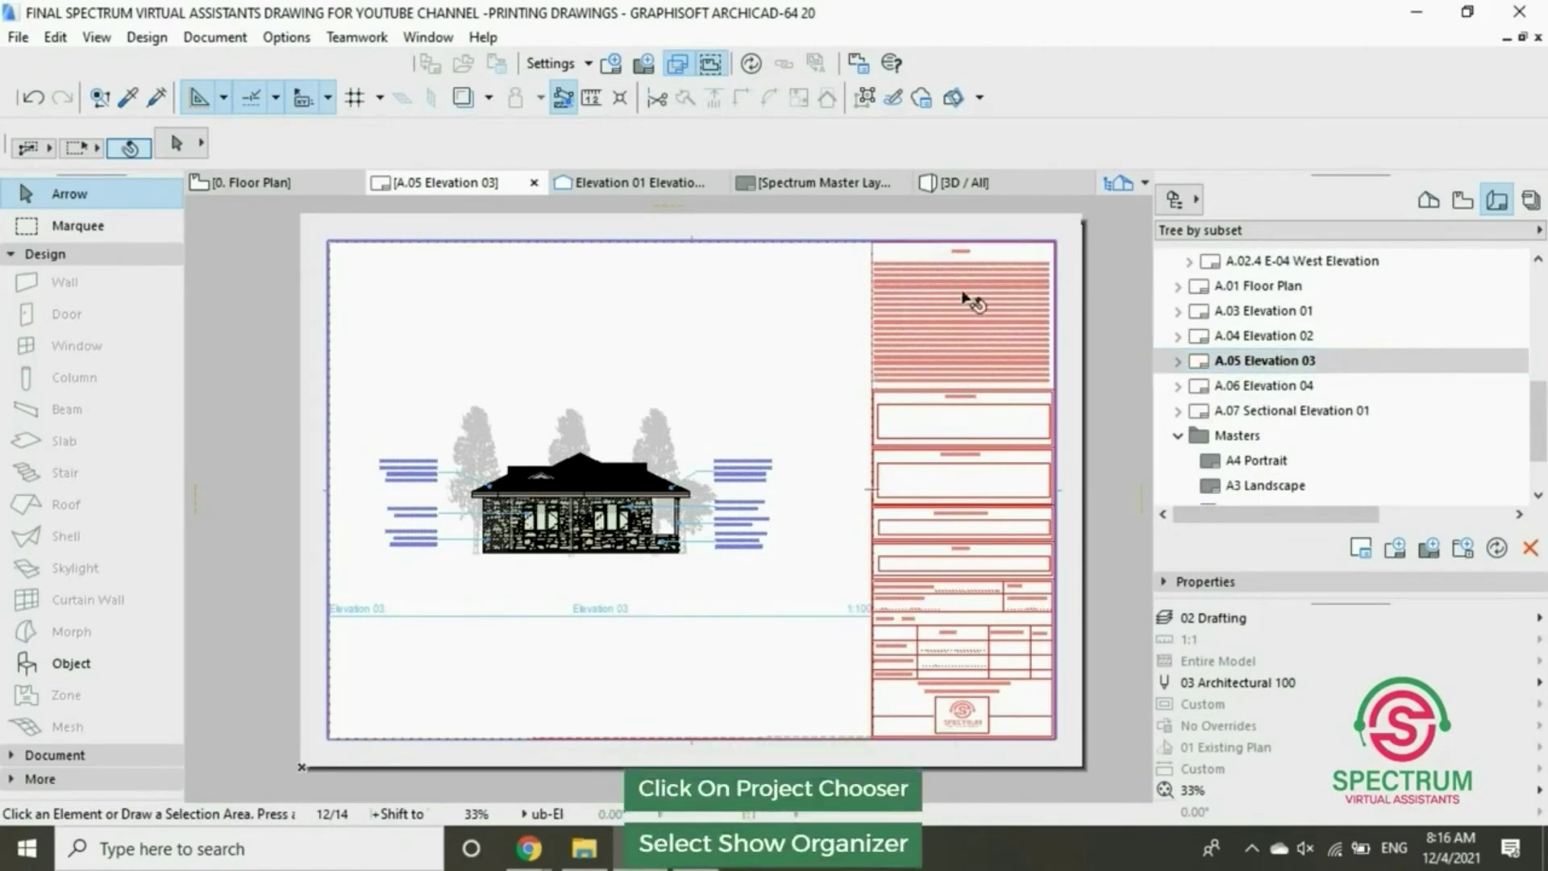
pyautogui.click(1176, 200)
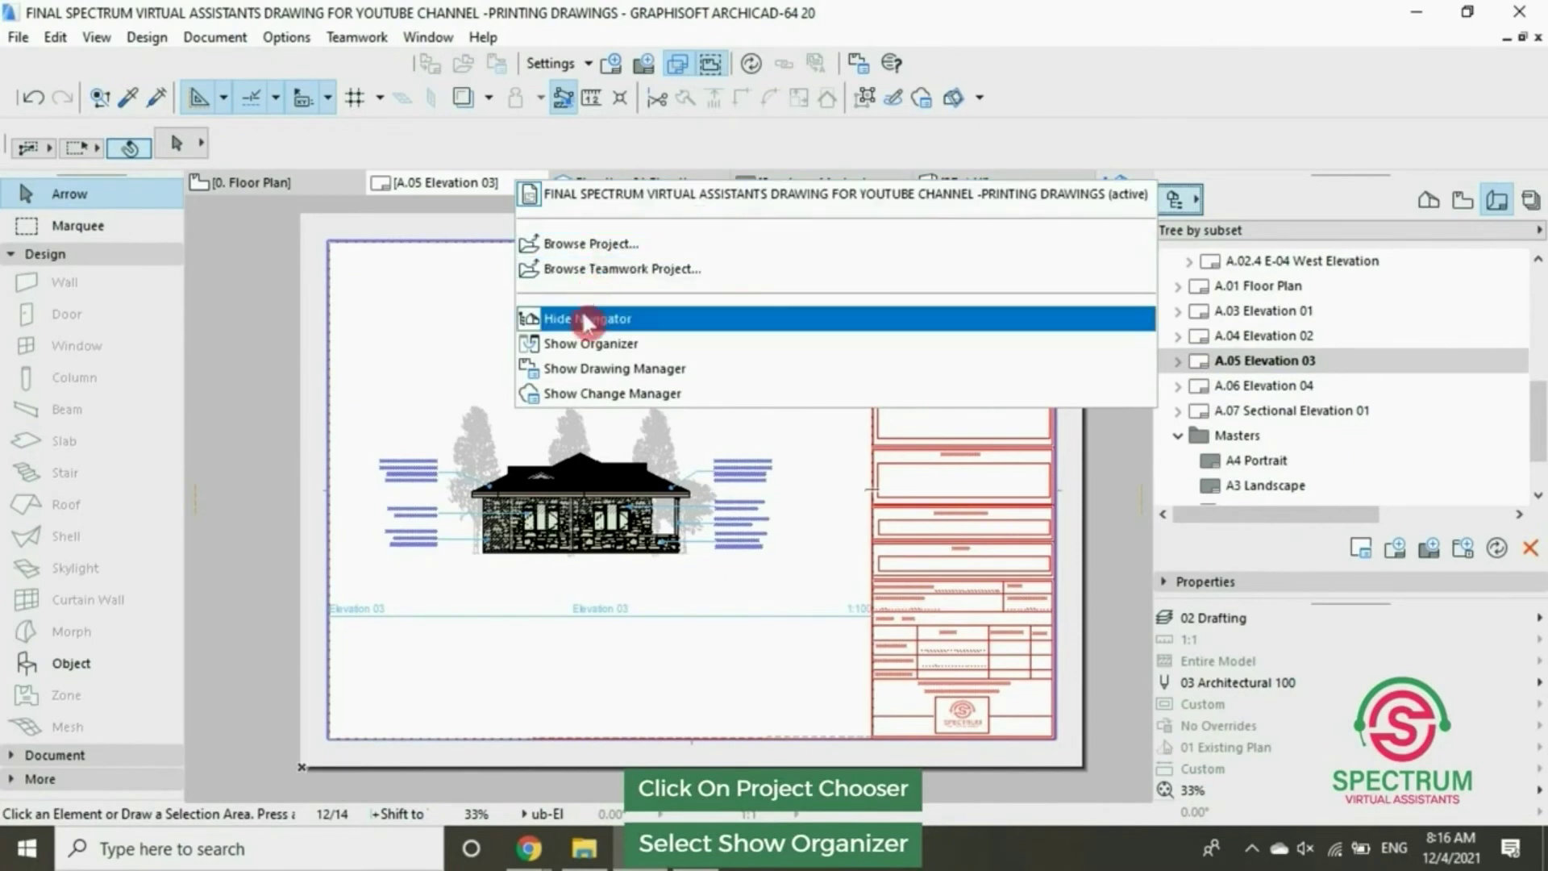
pyautogui.click(613, 347)
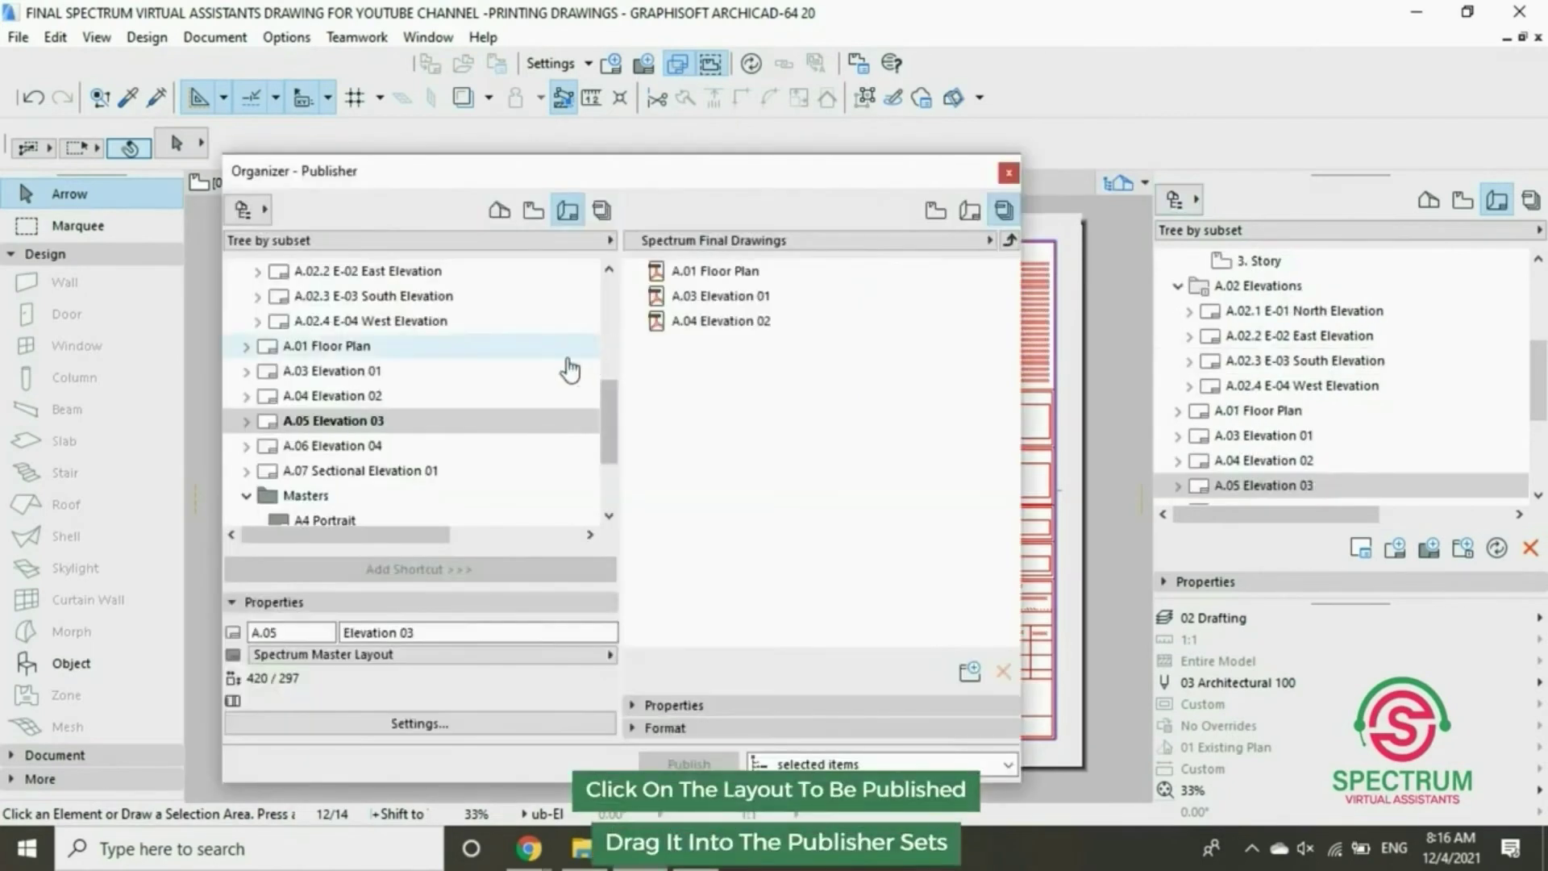
# Add A.05 Elevation 03 to the Spectrum Final Drawings set, publish it, and close the Organizer
pyautogui.click(370, 420)
pyautogui.moveTo(370, 420); pyautogui.dragTo(767, 367)
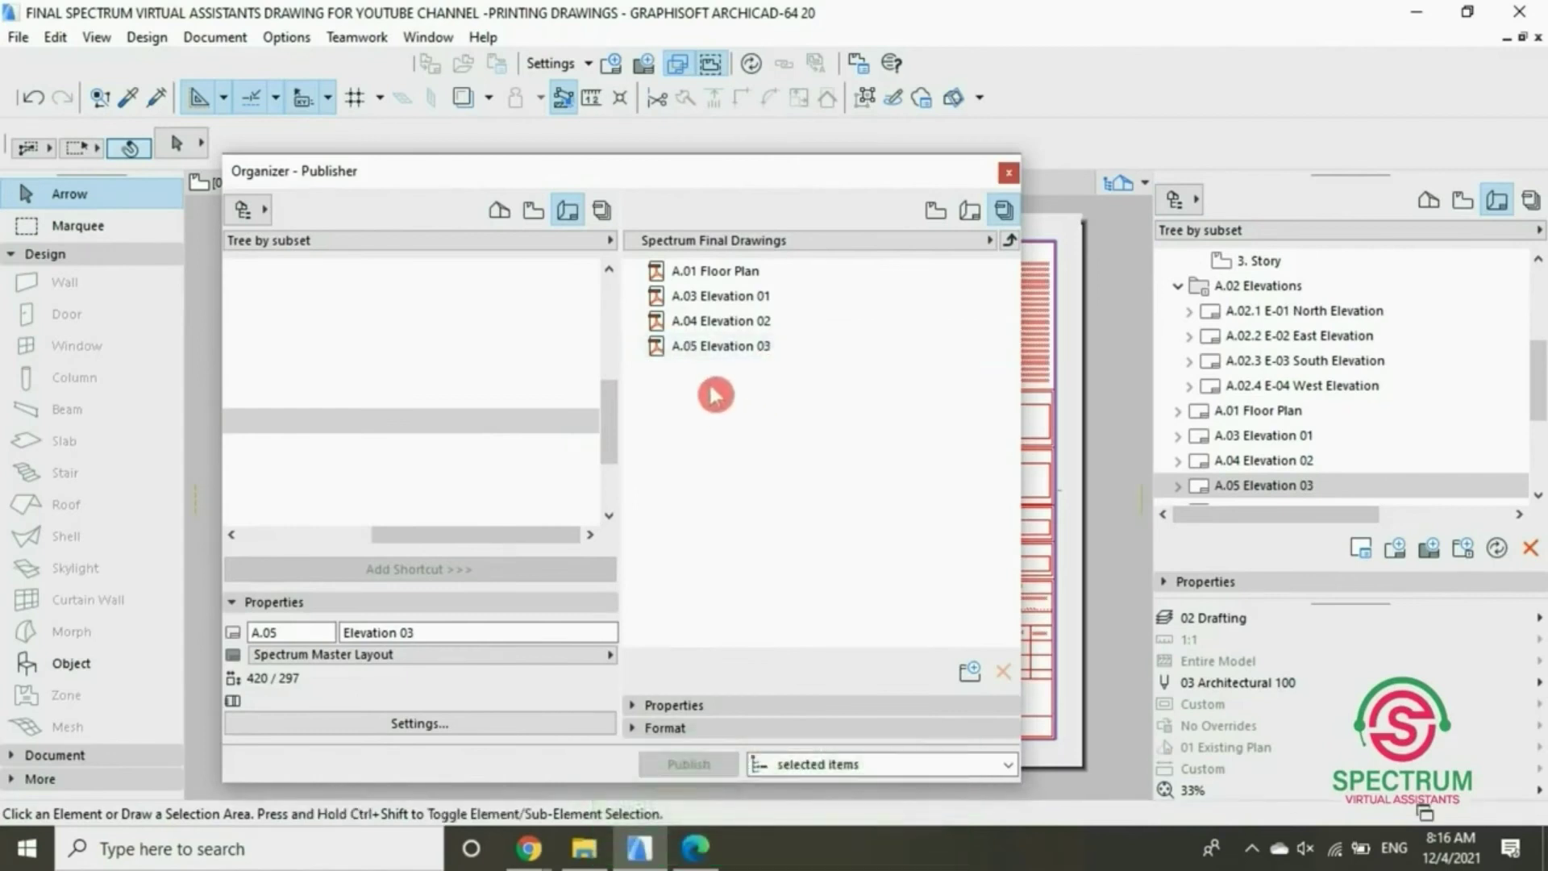
pyautogui.click(710, 354)
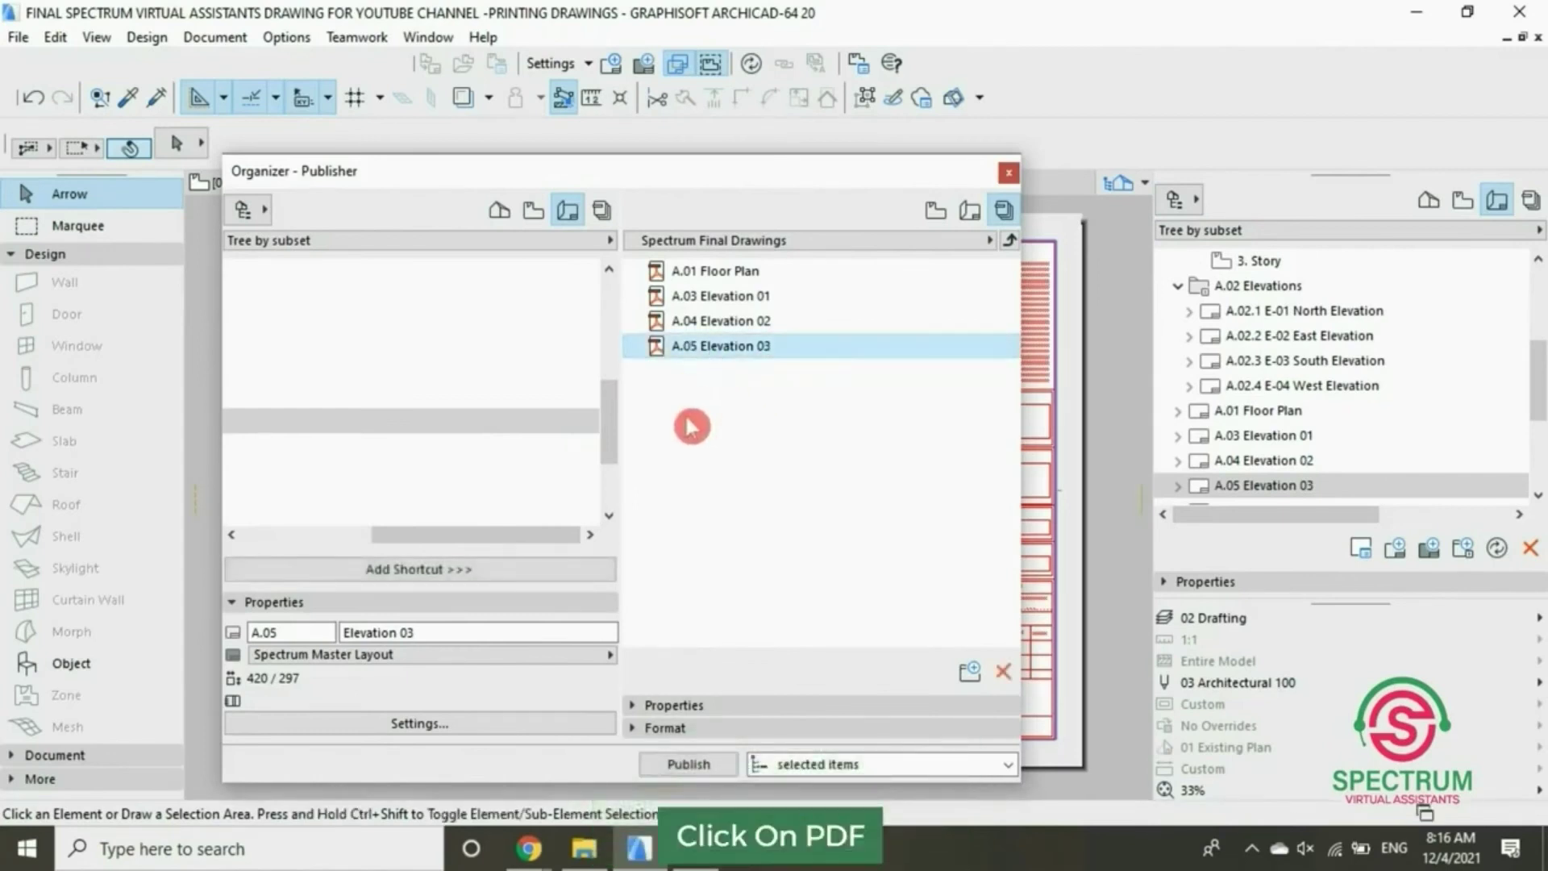
pyautogui.click(693, 764)
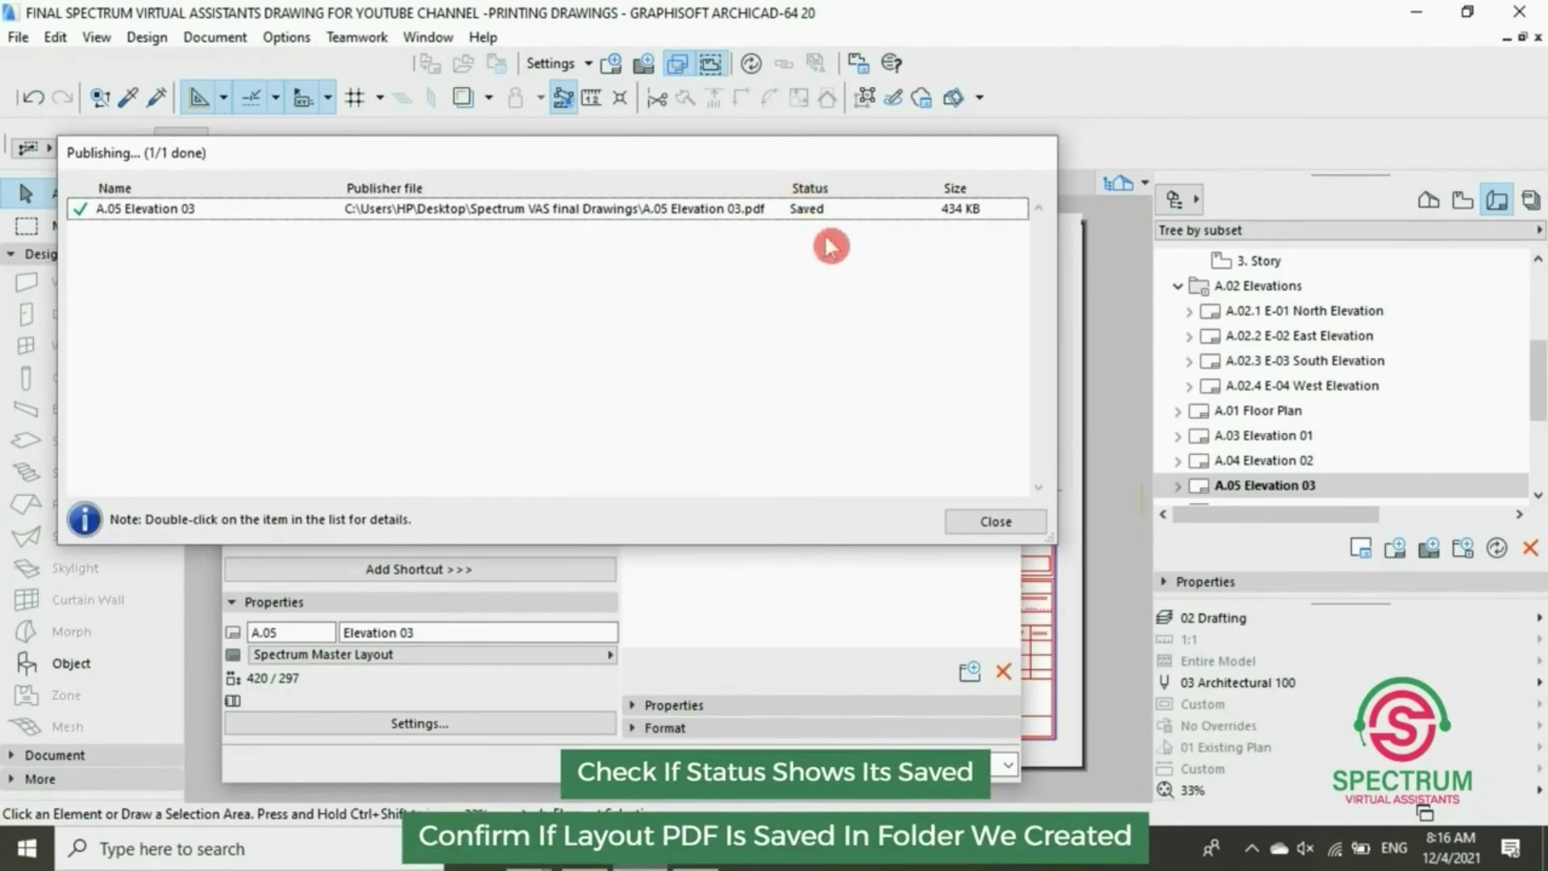
pyautogui.click(998, 522)
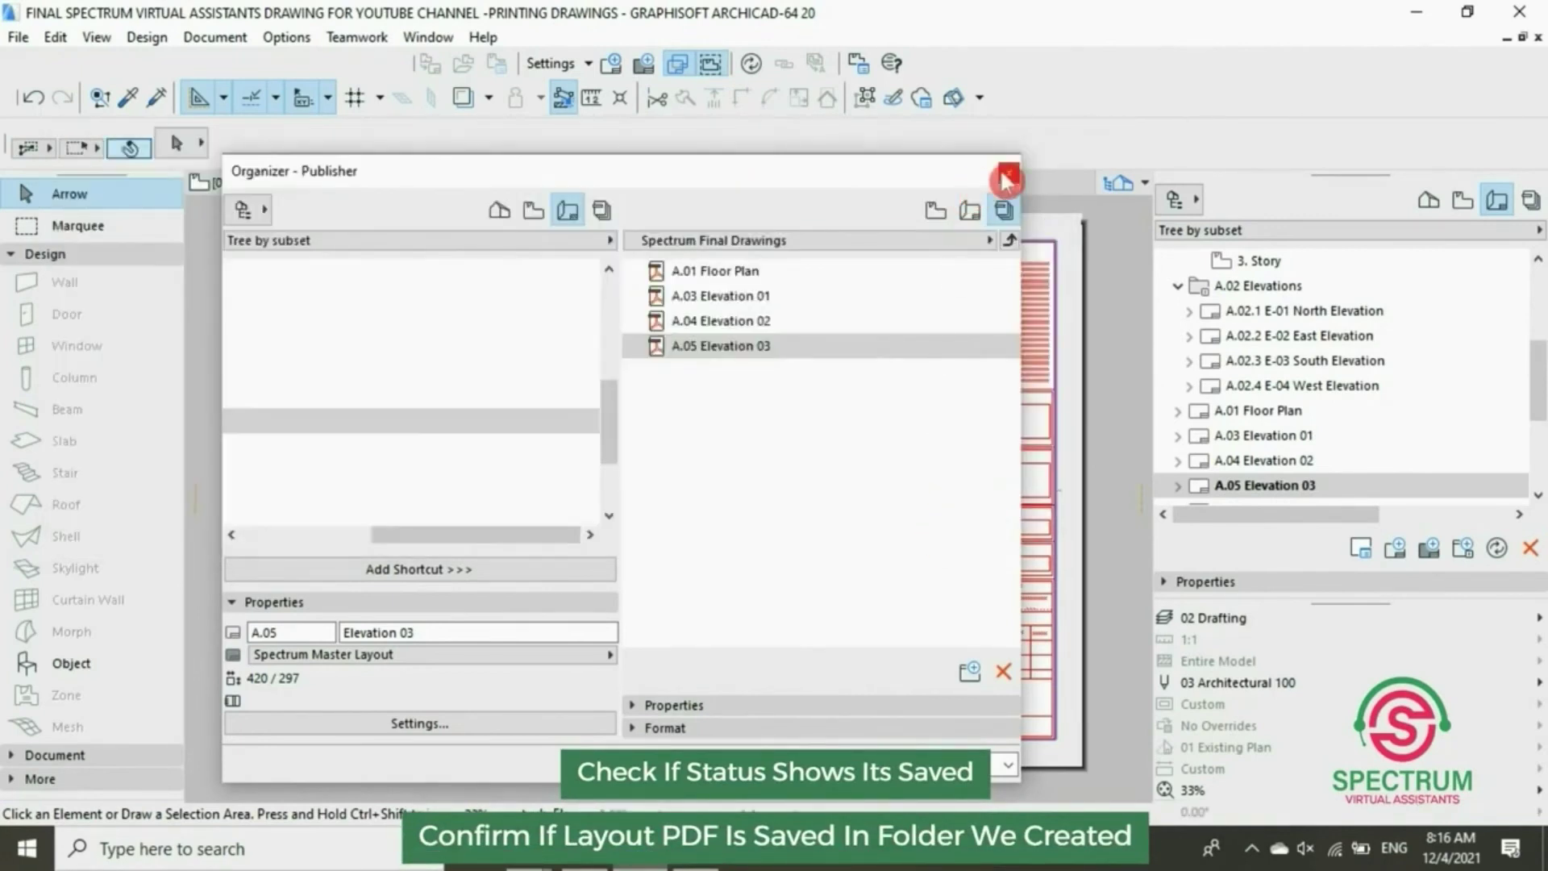
pyautogui.click(1006, 177)
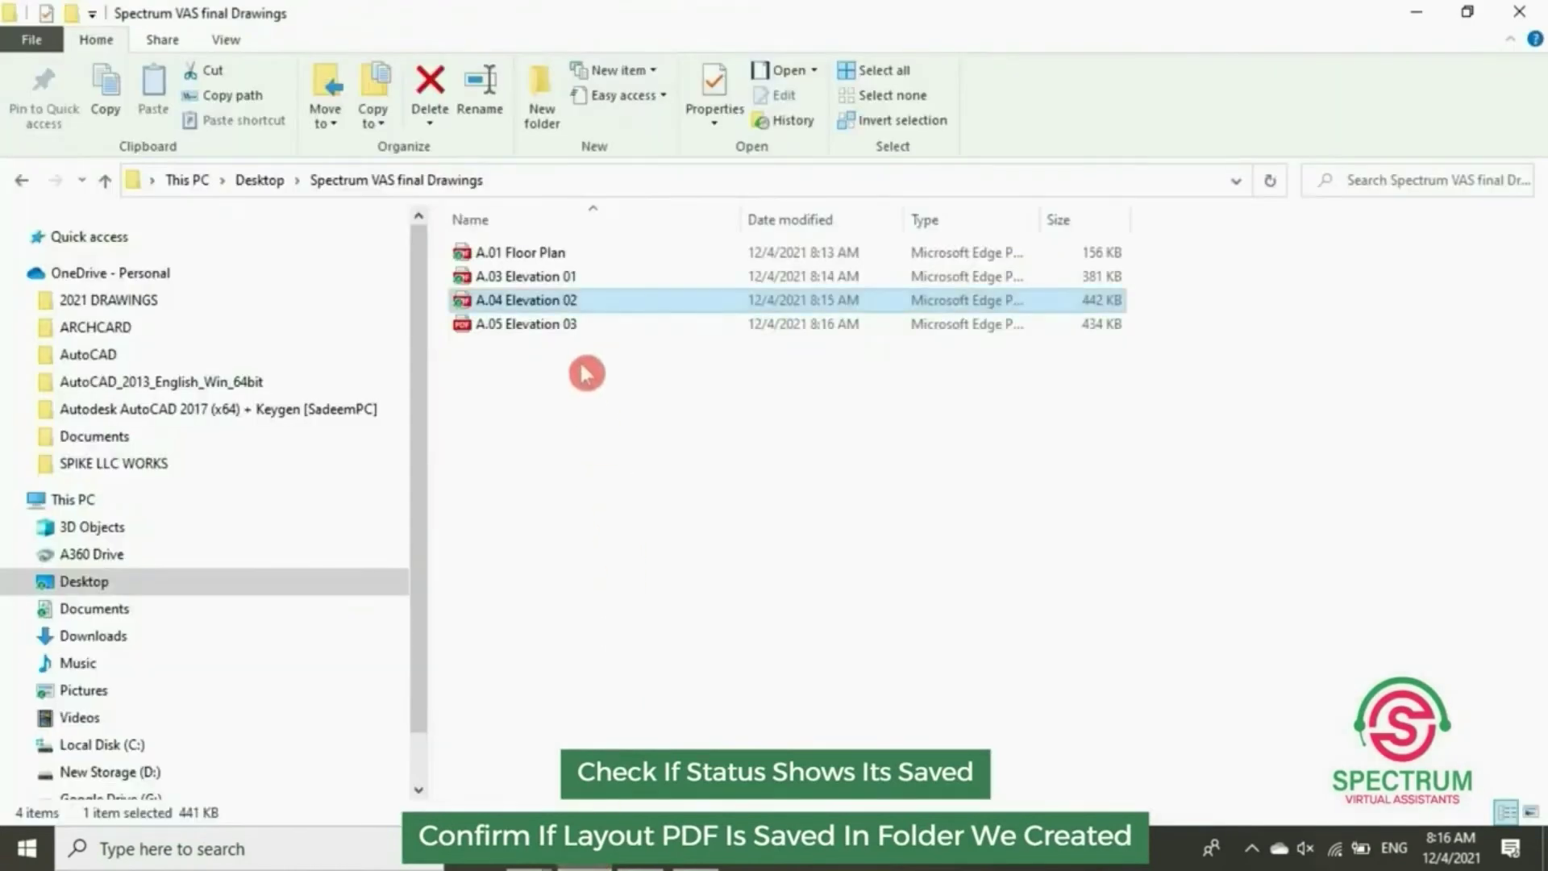
# Check A.05 Elevation 03.pdf in Edge, then minimize Edge and return to ARCHICAD
pyautogui.doubleClick(578, 331)
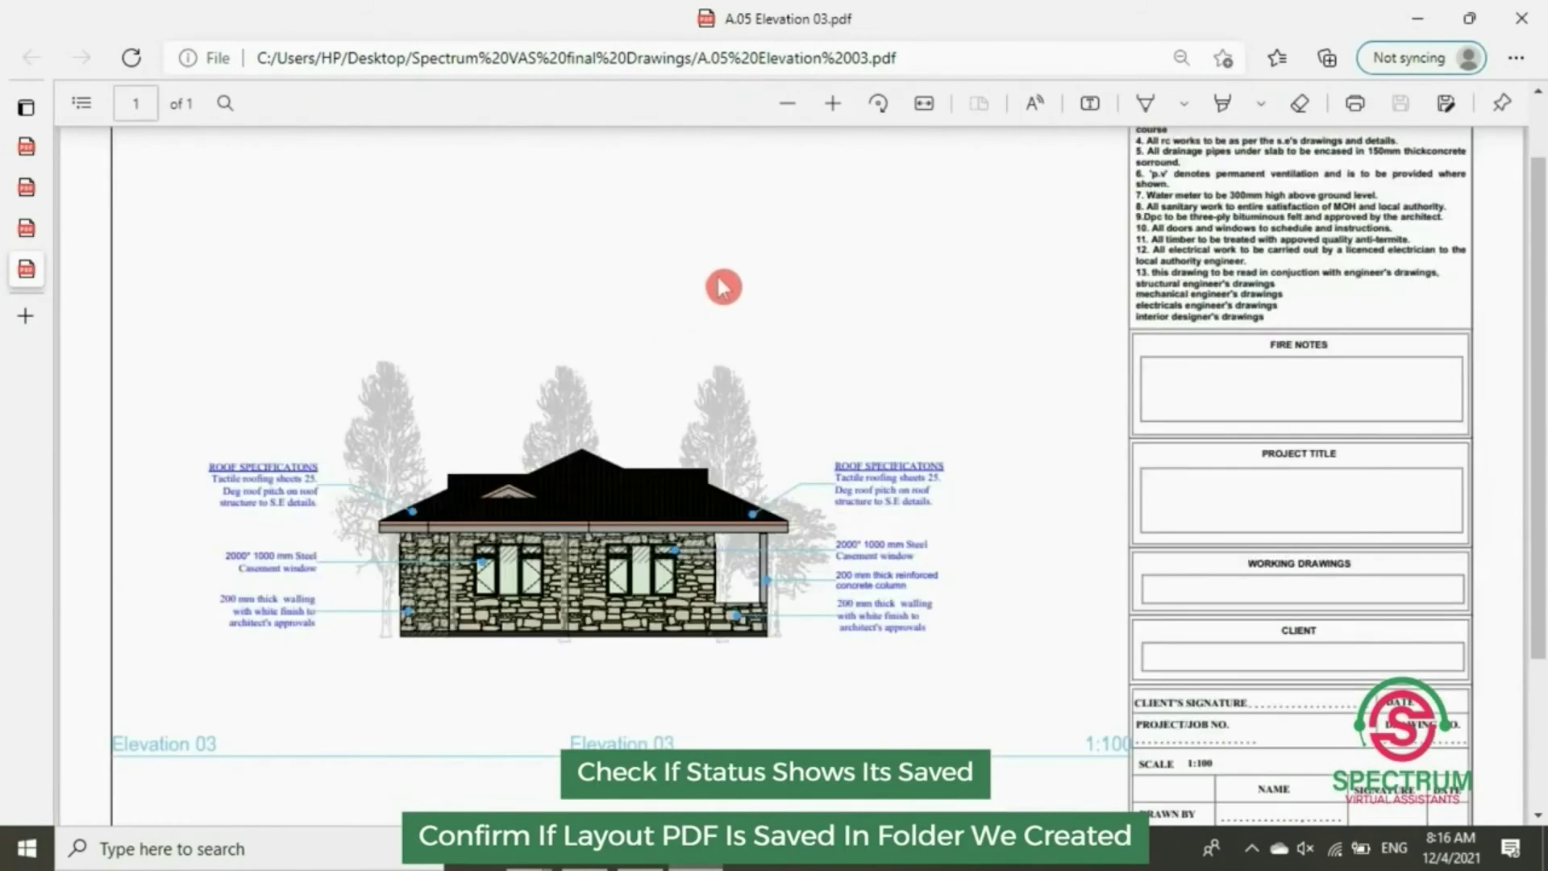
pyautogui.scroll(-2, 723, 288)
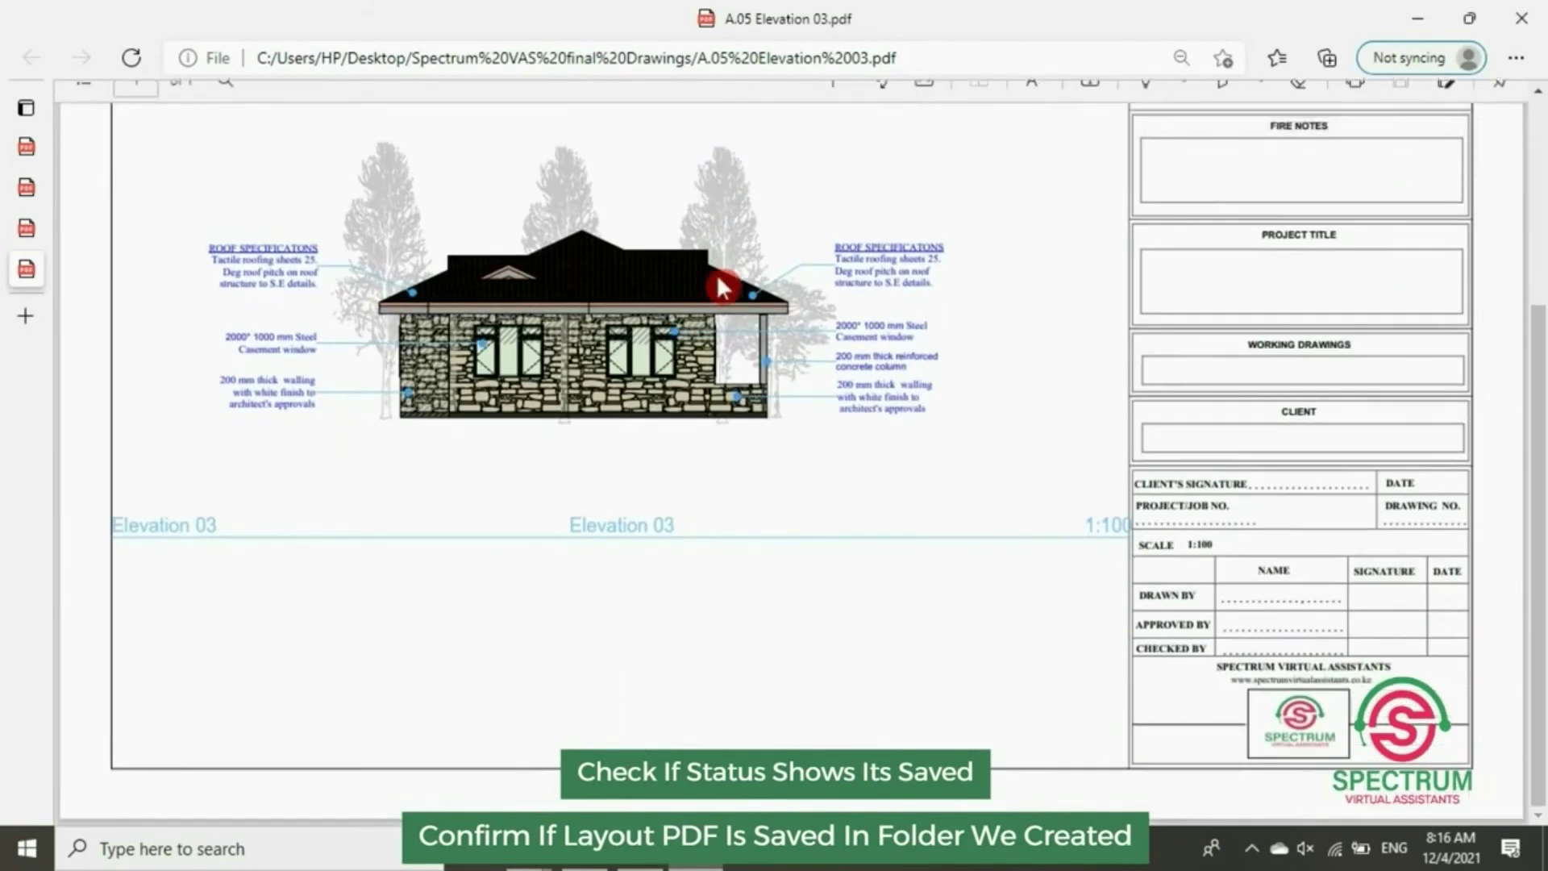
pyautogui.scroll(1, 724, 286)
pyautogui.scroll(2, 724, 286)
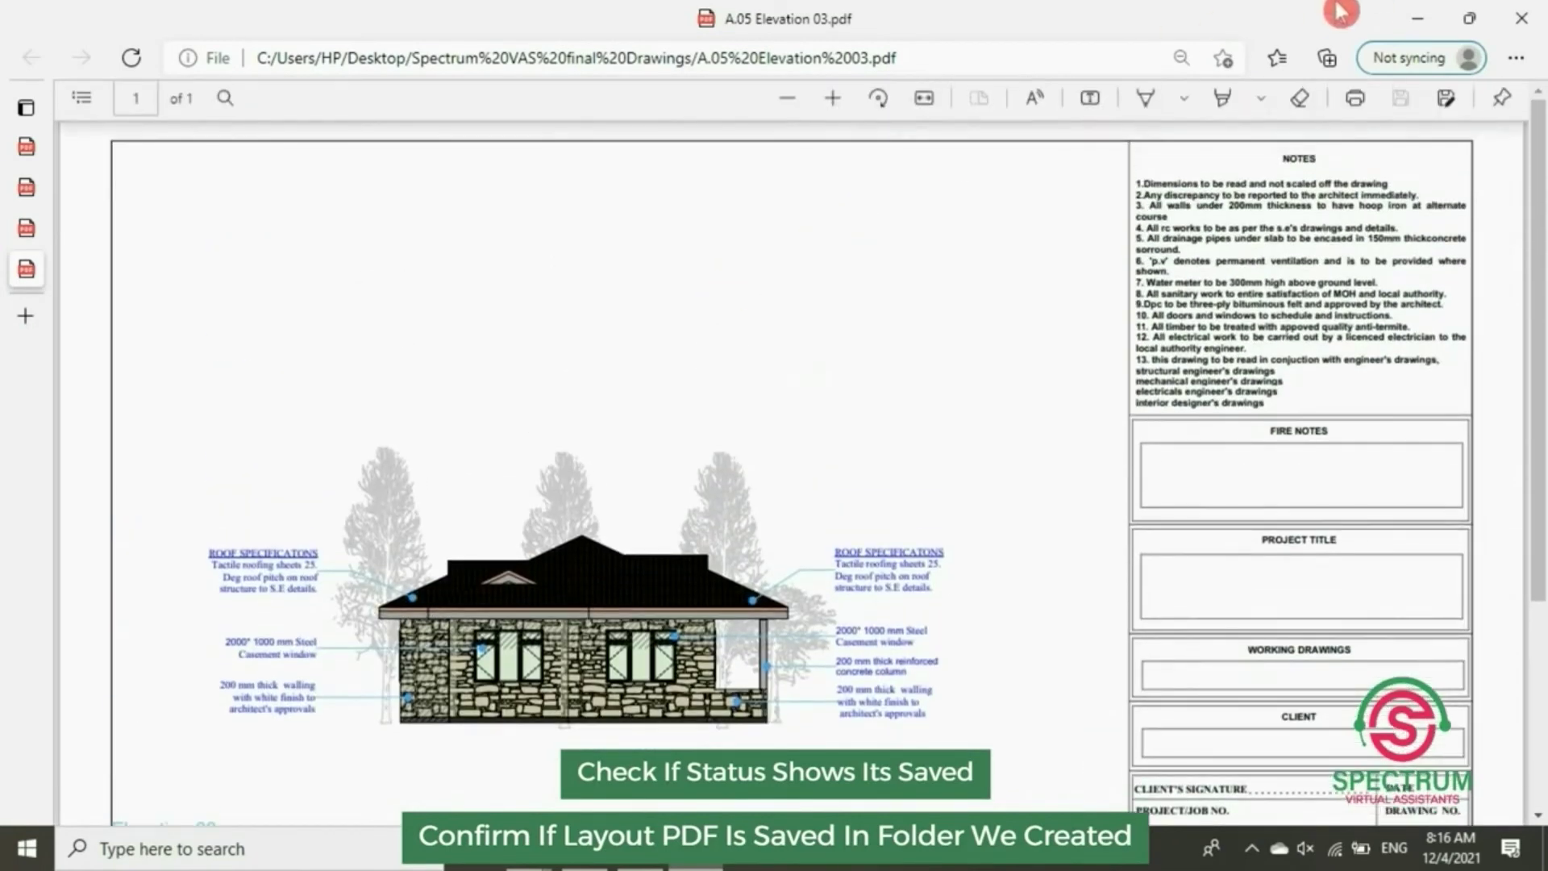
pyautogui.click(1413, 19)
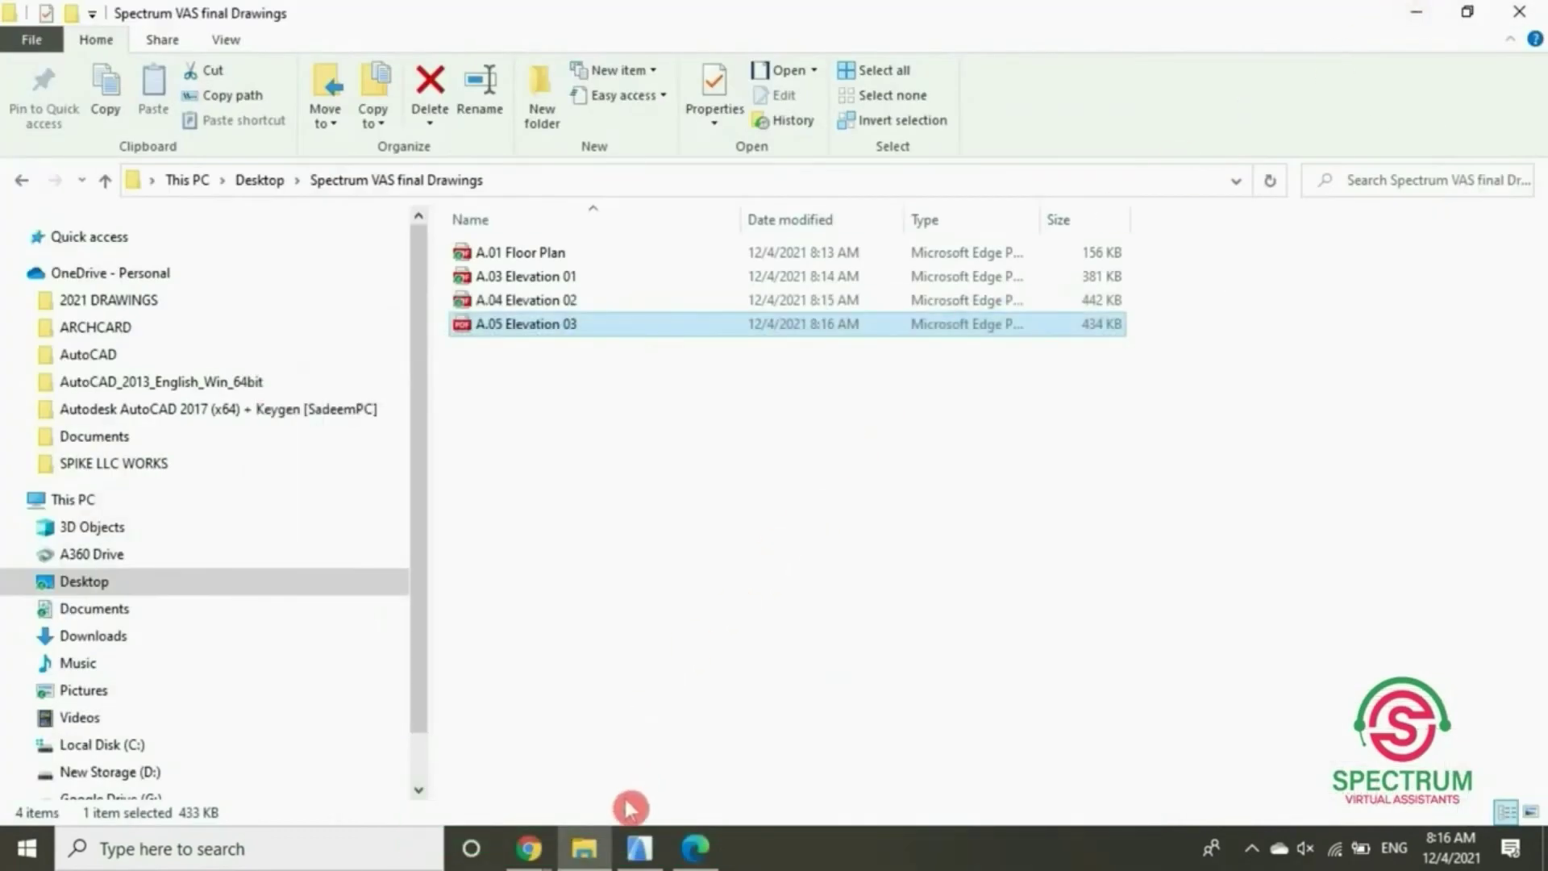
pyautogui.click(638, 847)
# Open the A.06 Elevation 04 layout and show the Organizer
pyautogui.scroll(-3, 1282, 436)
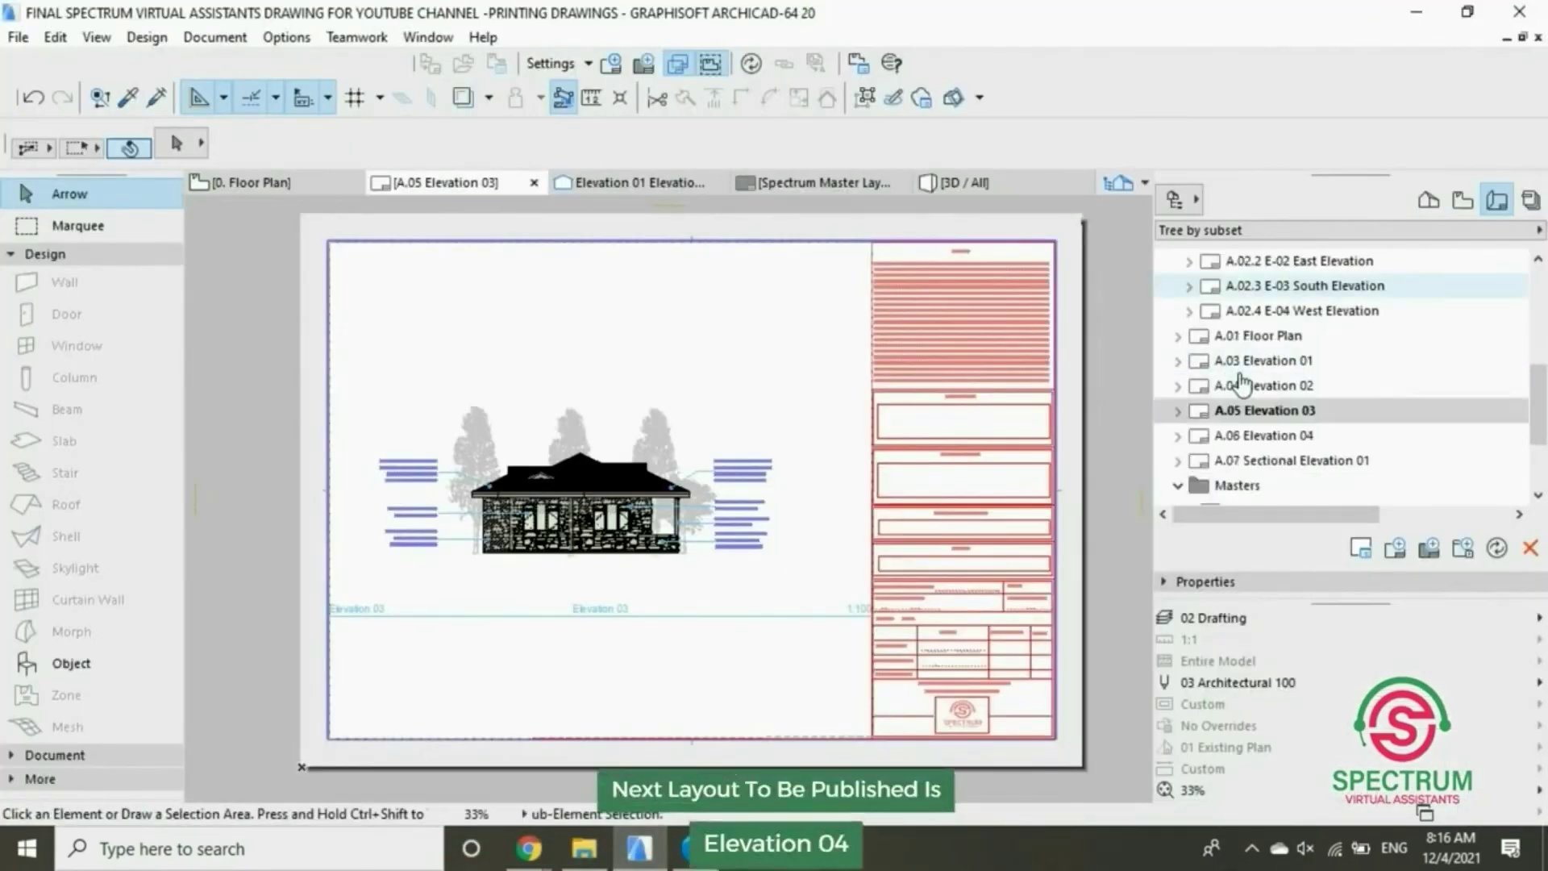
pyautogui.doubleClick(1281, 435)
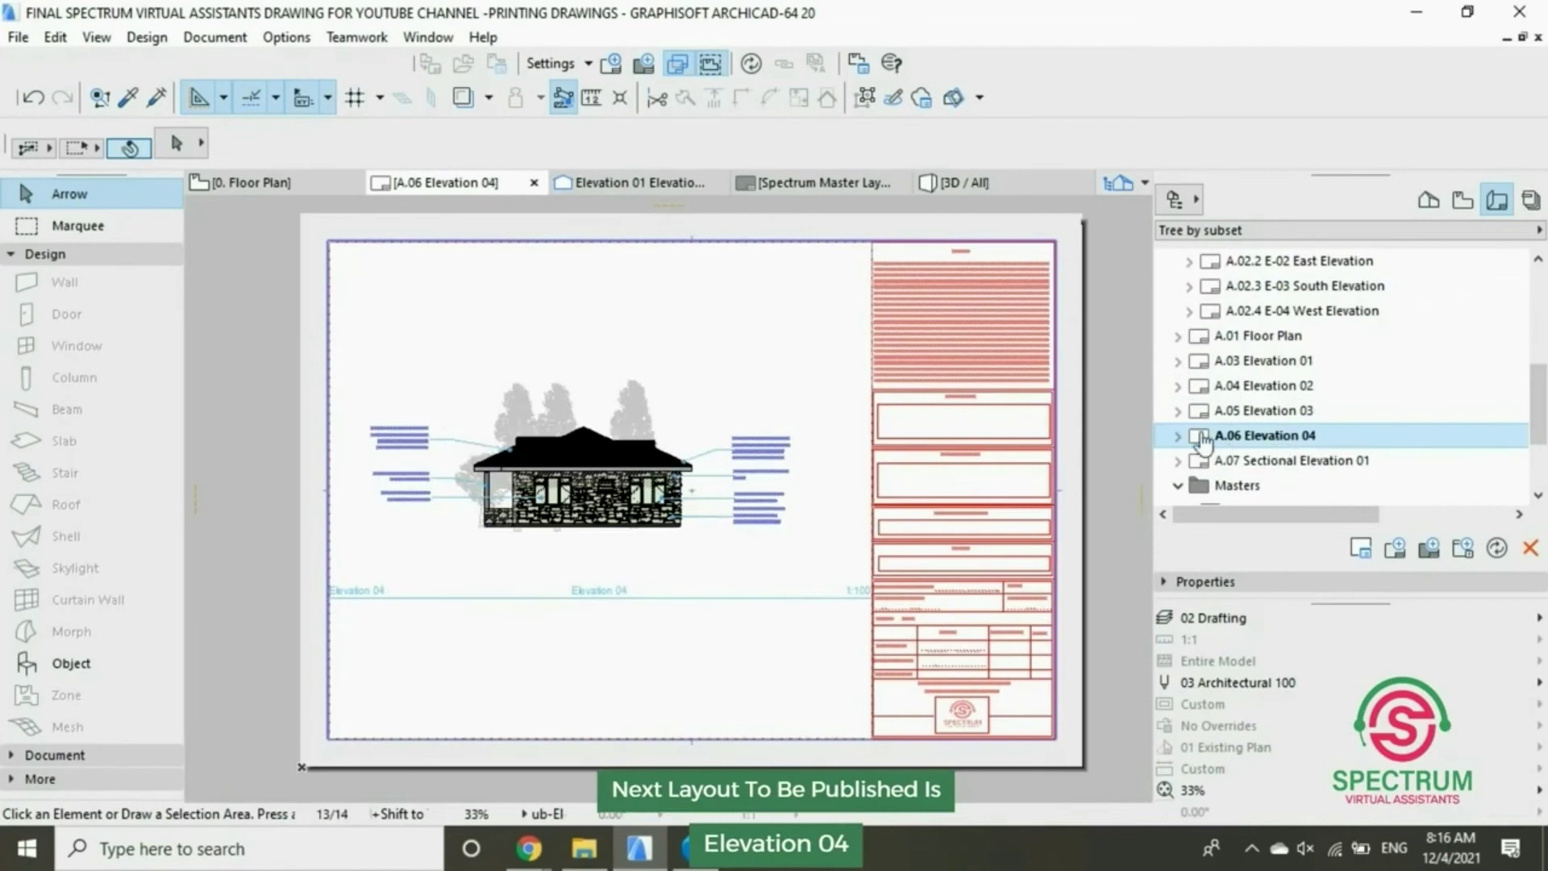
pyautogui.click(1175, 200)
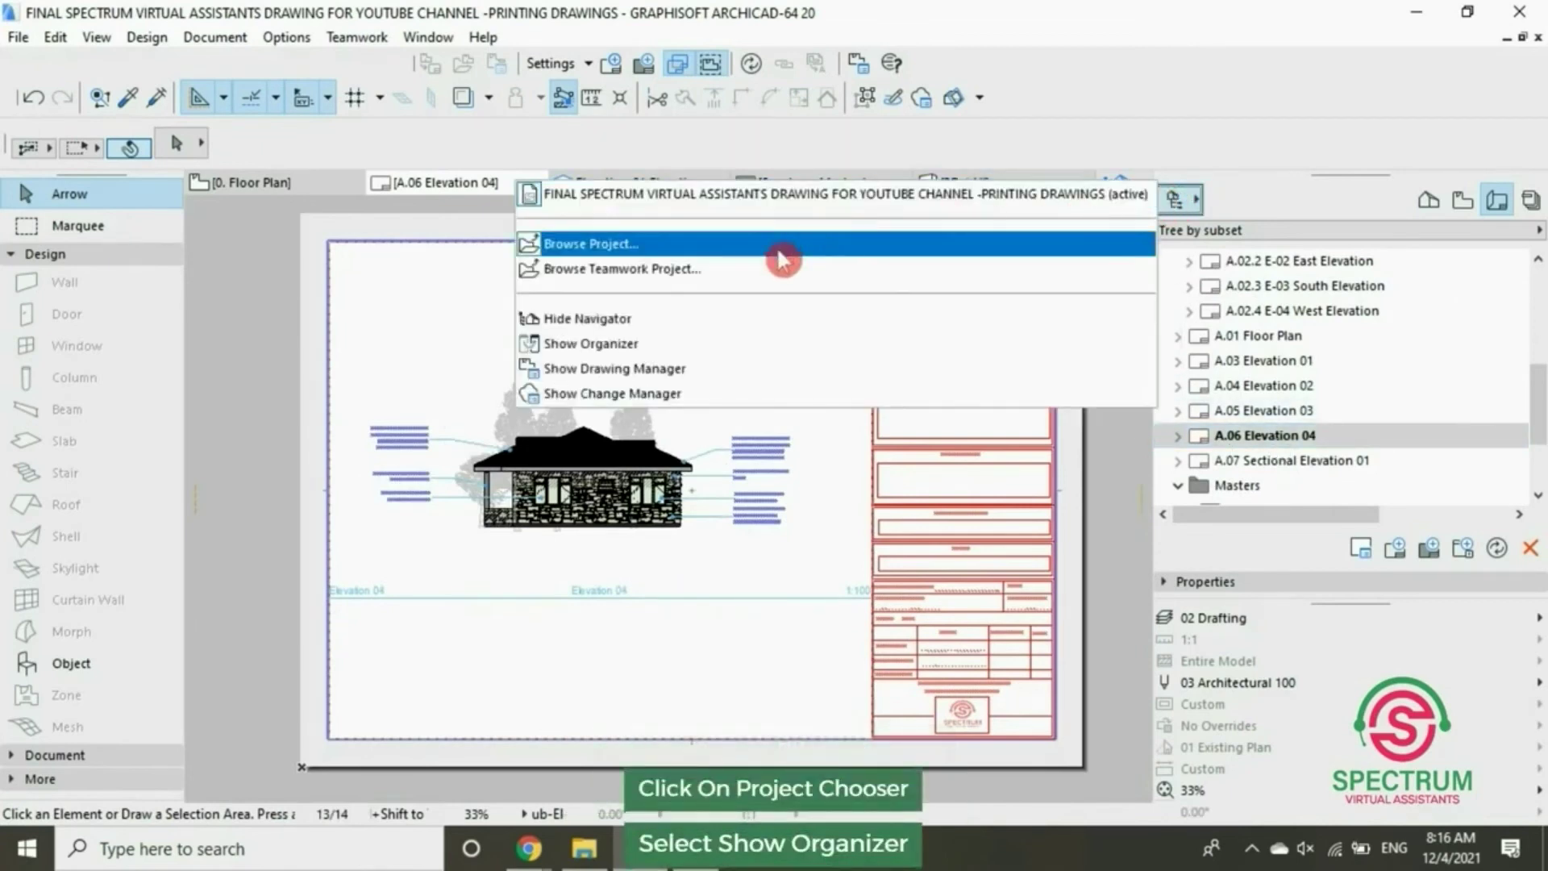
pyautogui.click(625, 345)
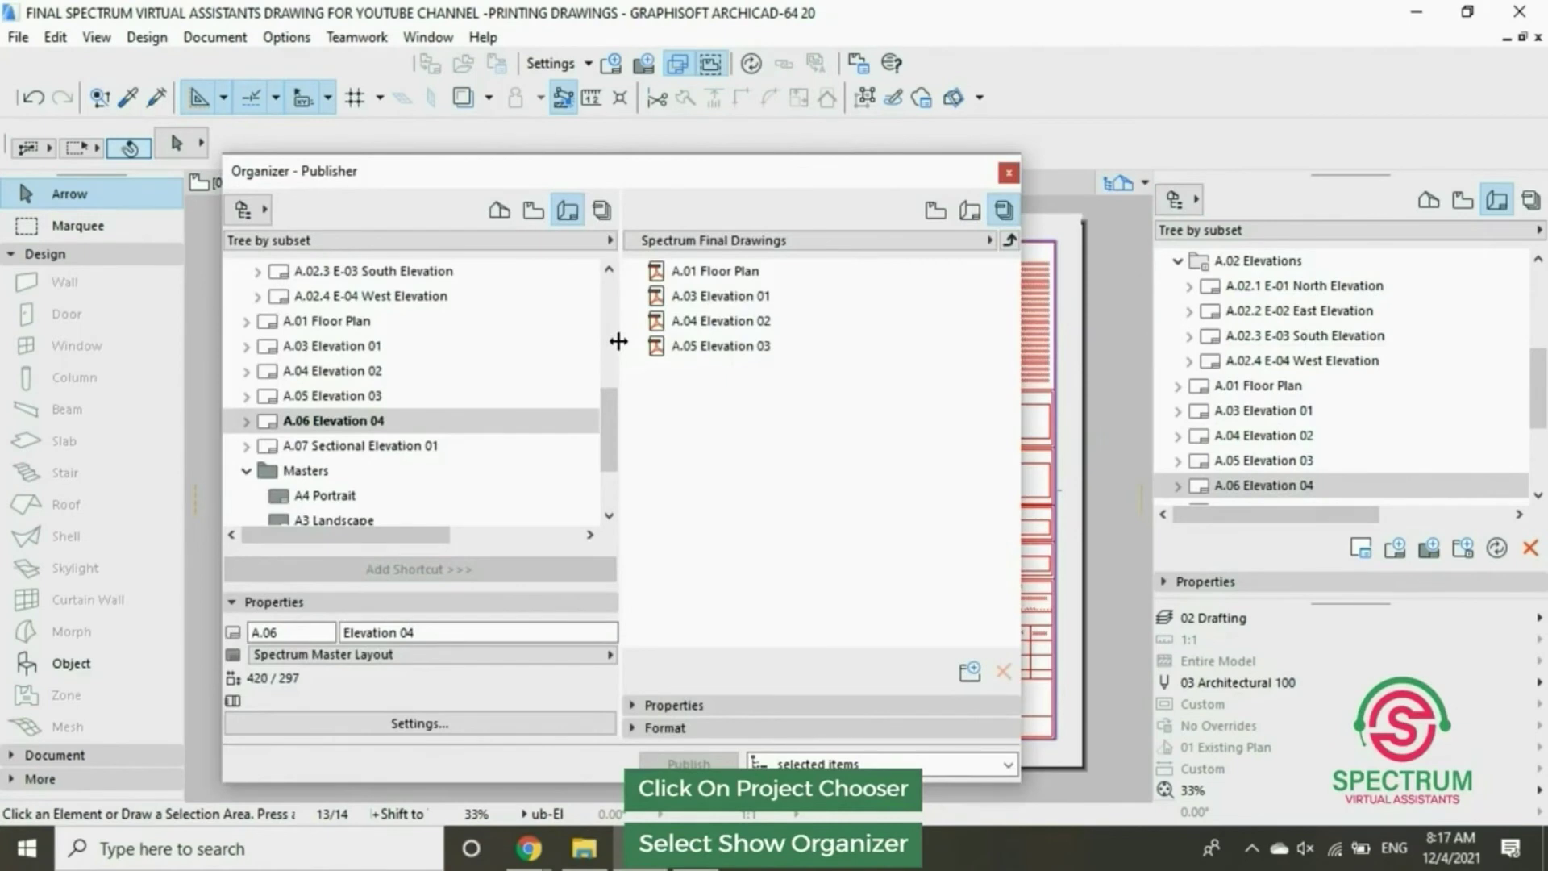
# Add A.06 Elevation 04 to the Spectrum Final Drawings set, publish it, and close the Organizer
pyautogui.click(342, 423)
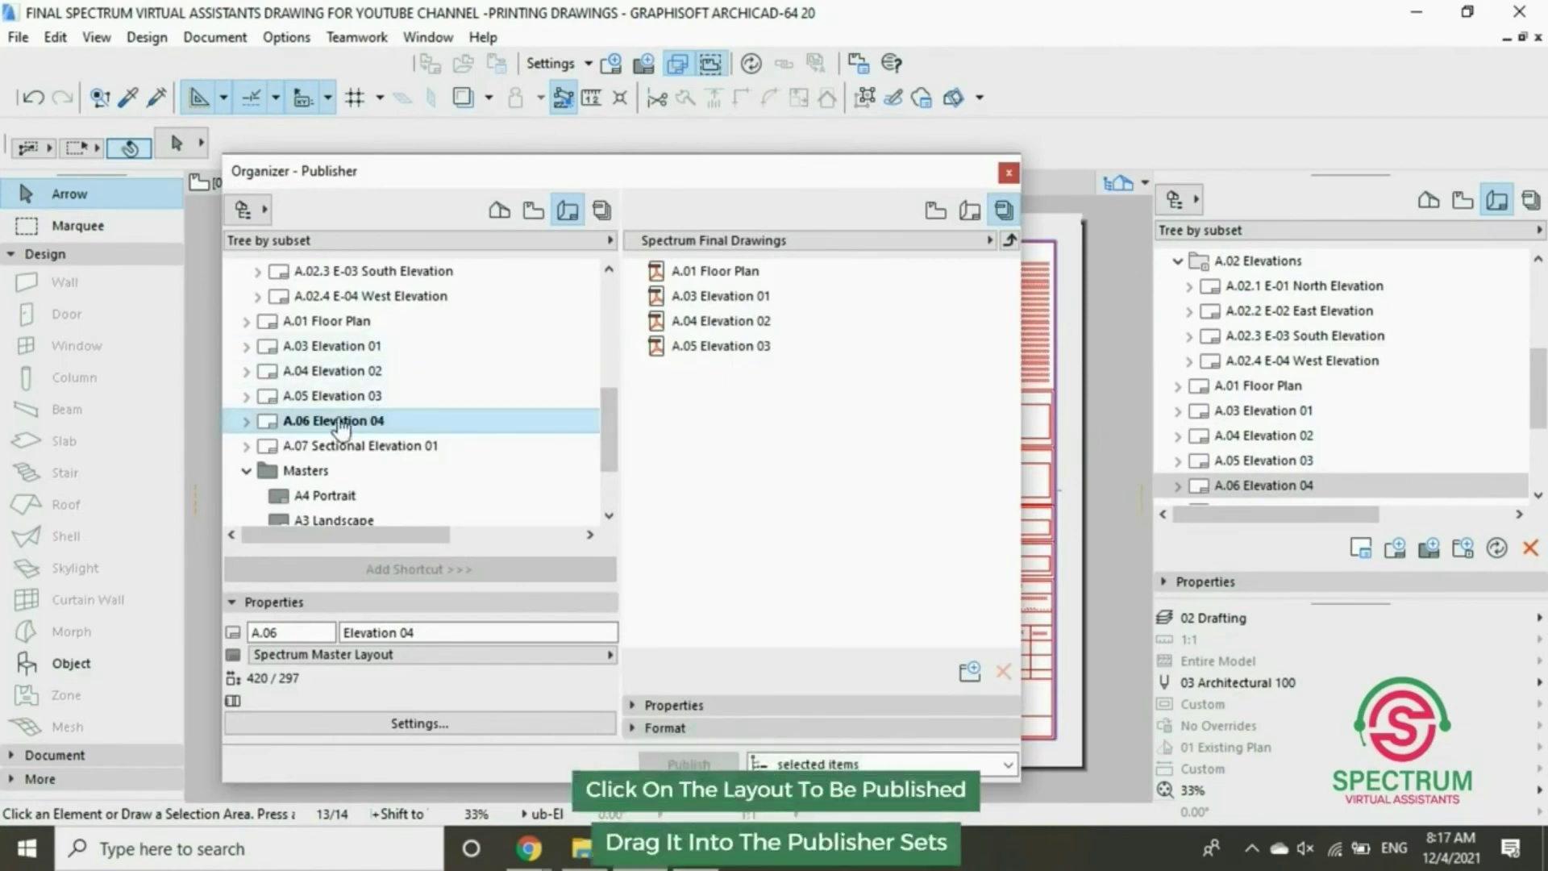
pyautogui.moveTo(383, 420); pyautogui.dragTo(710, 373)
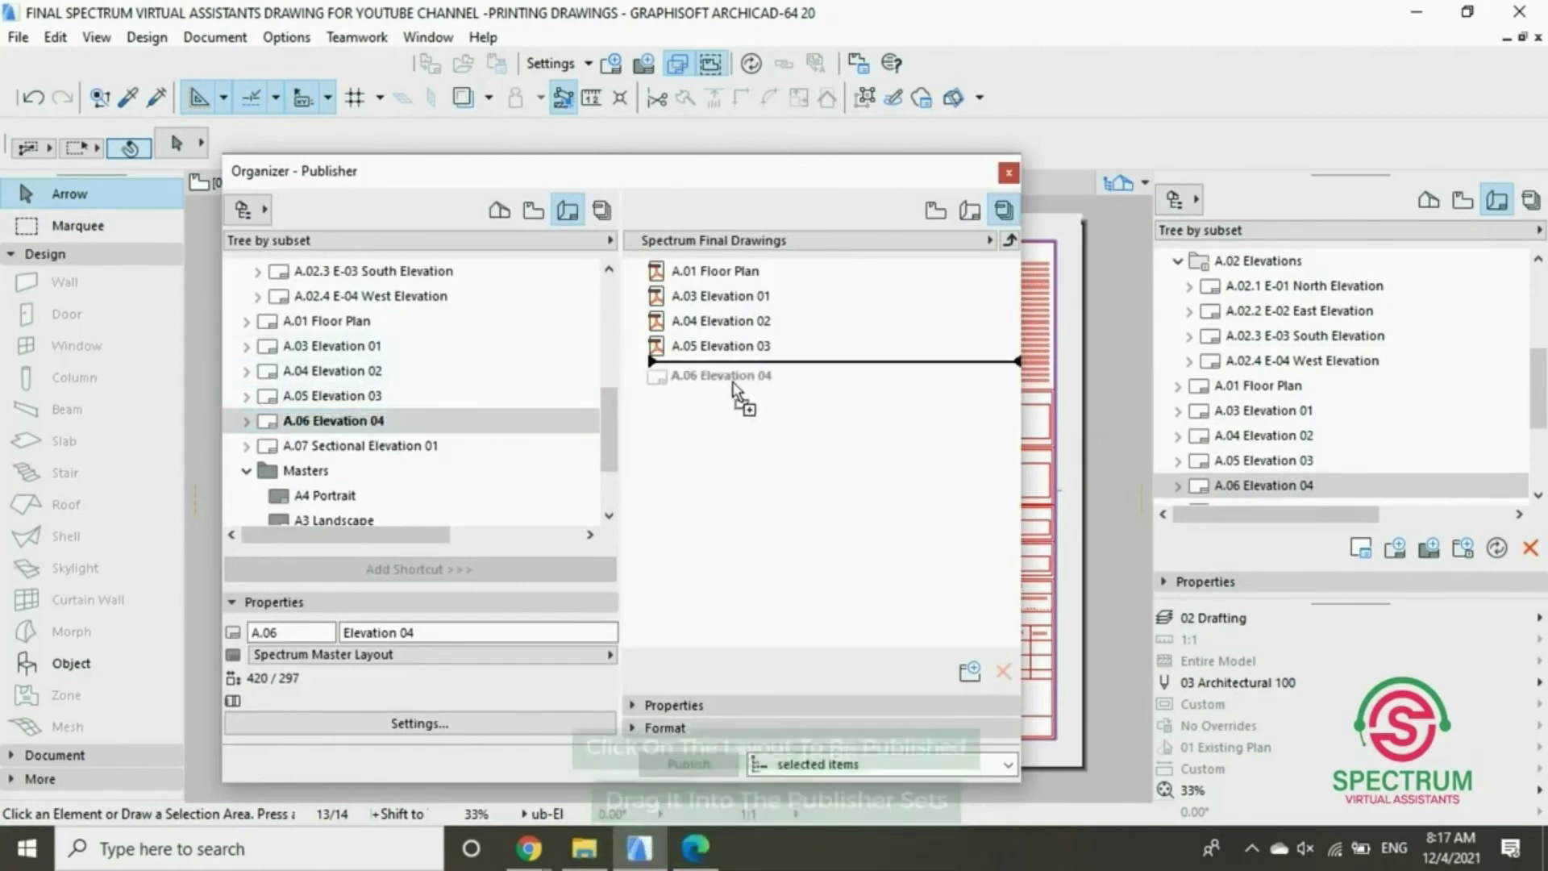
pyautogui.click(753, 601)
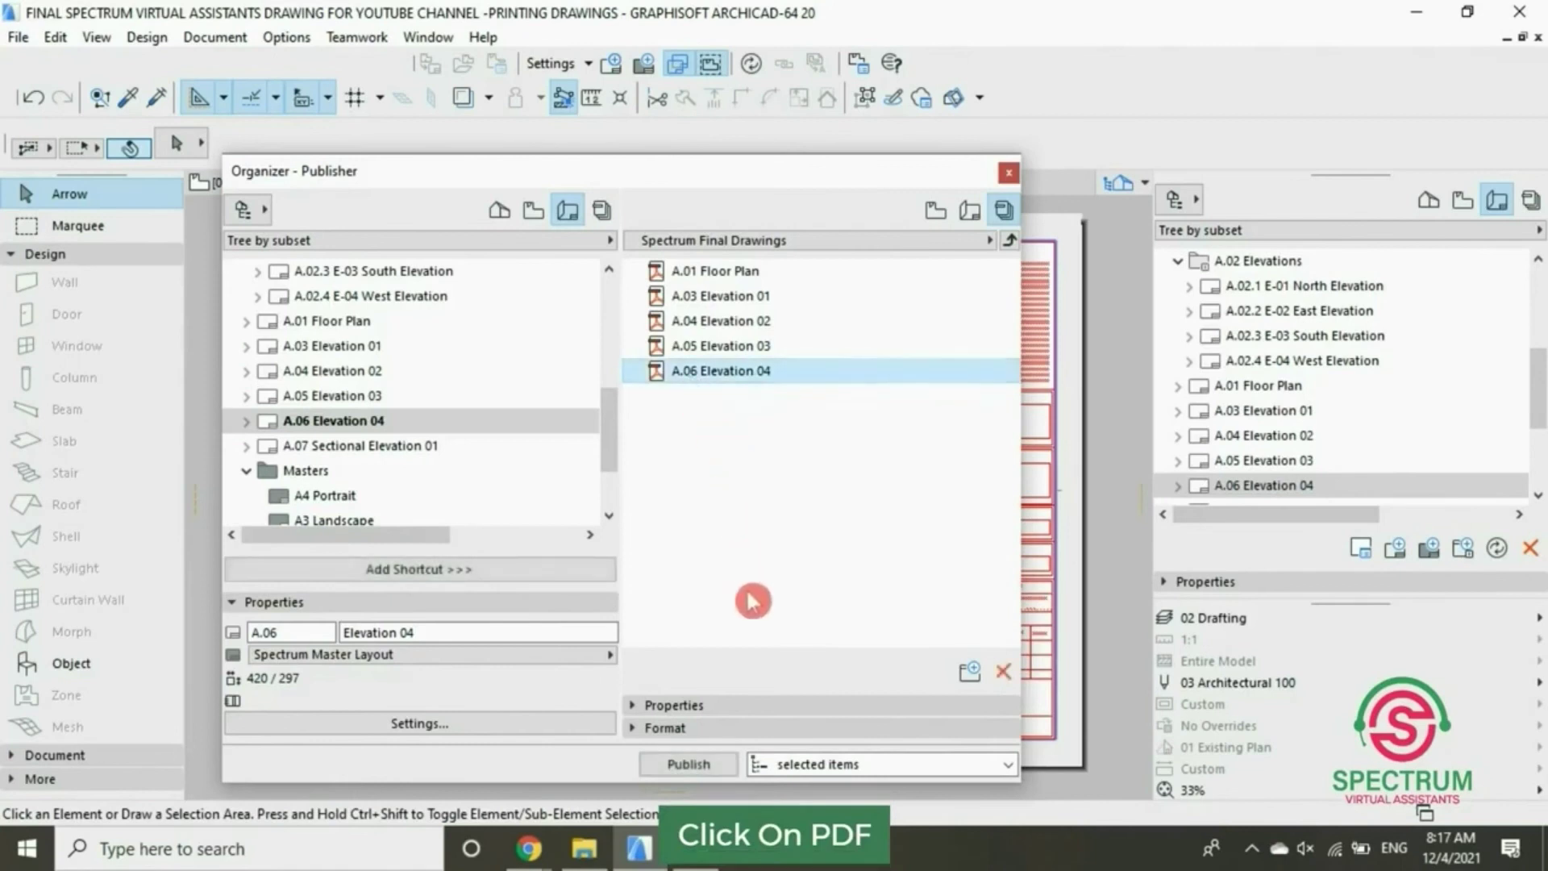
pyautogui.click(689, 765)
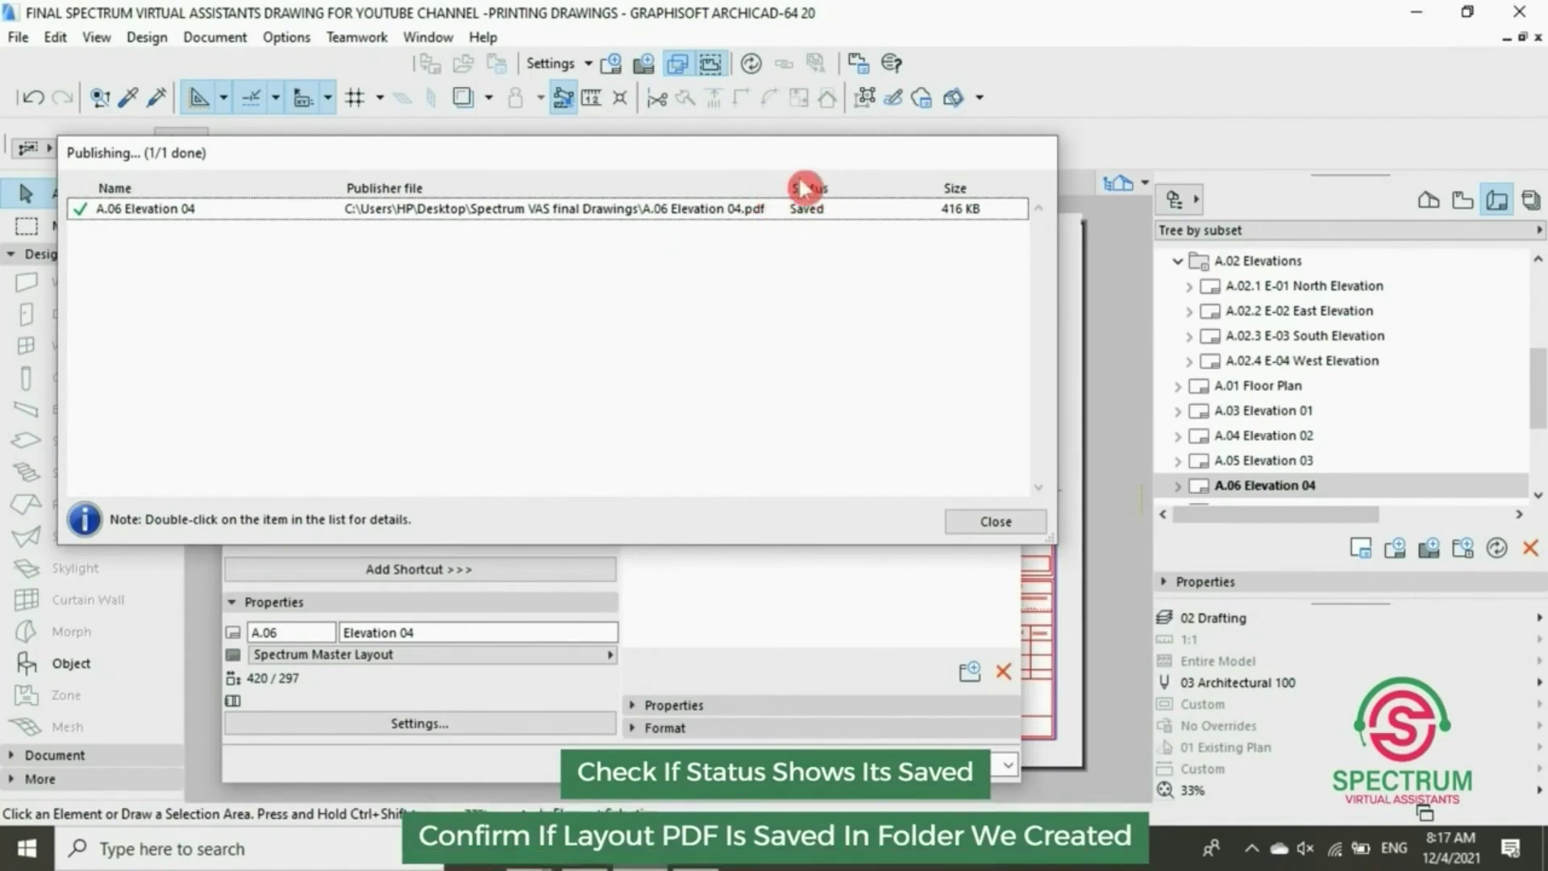
pyautogui.click(992, 523)
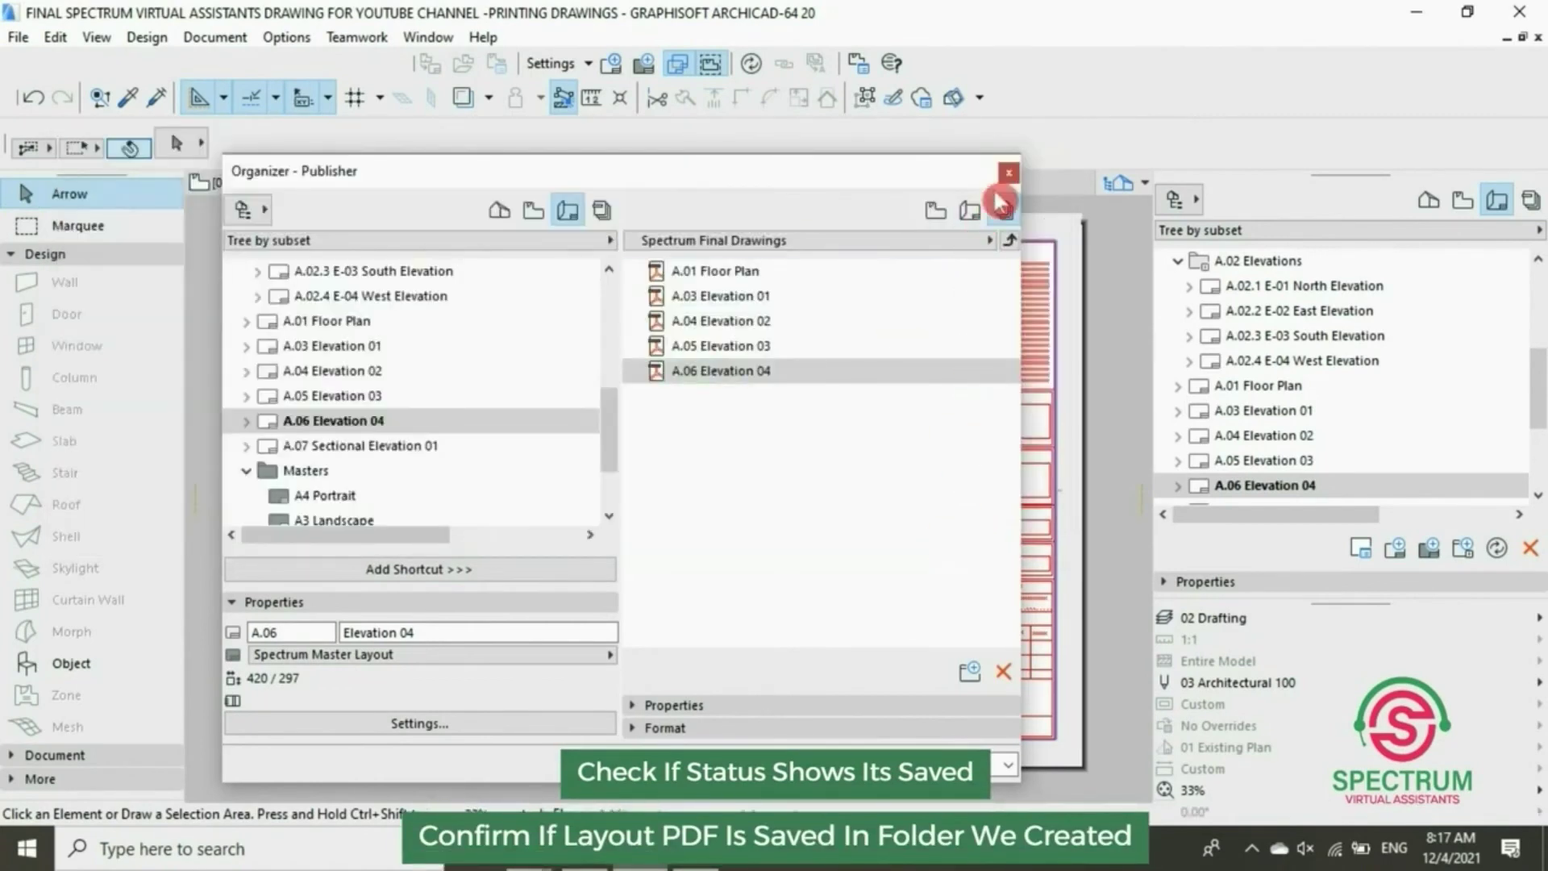
pyautogui.click(1008, 175)
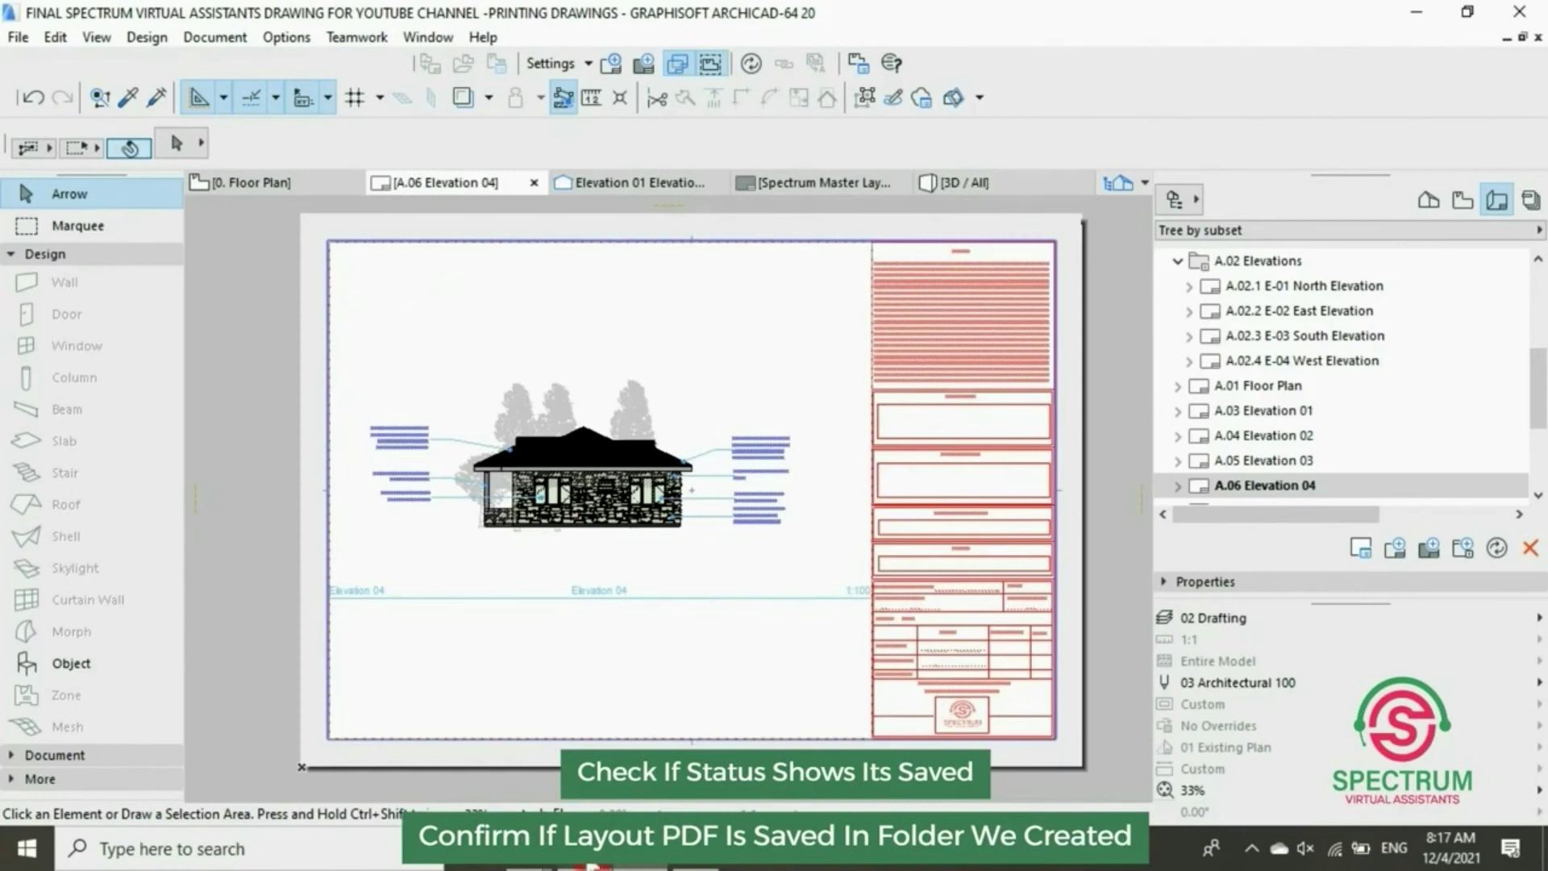
# Check A.06 Elevation 04.pdf from the drawings folder in Edge, then return to ARCHICAD
pyautogui.click(593, 866)
pyautogui.click(605, 355)
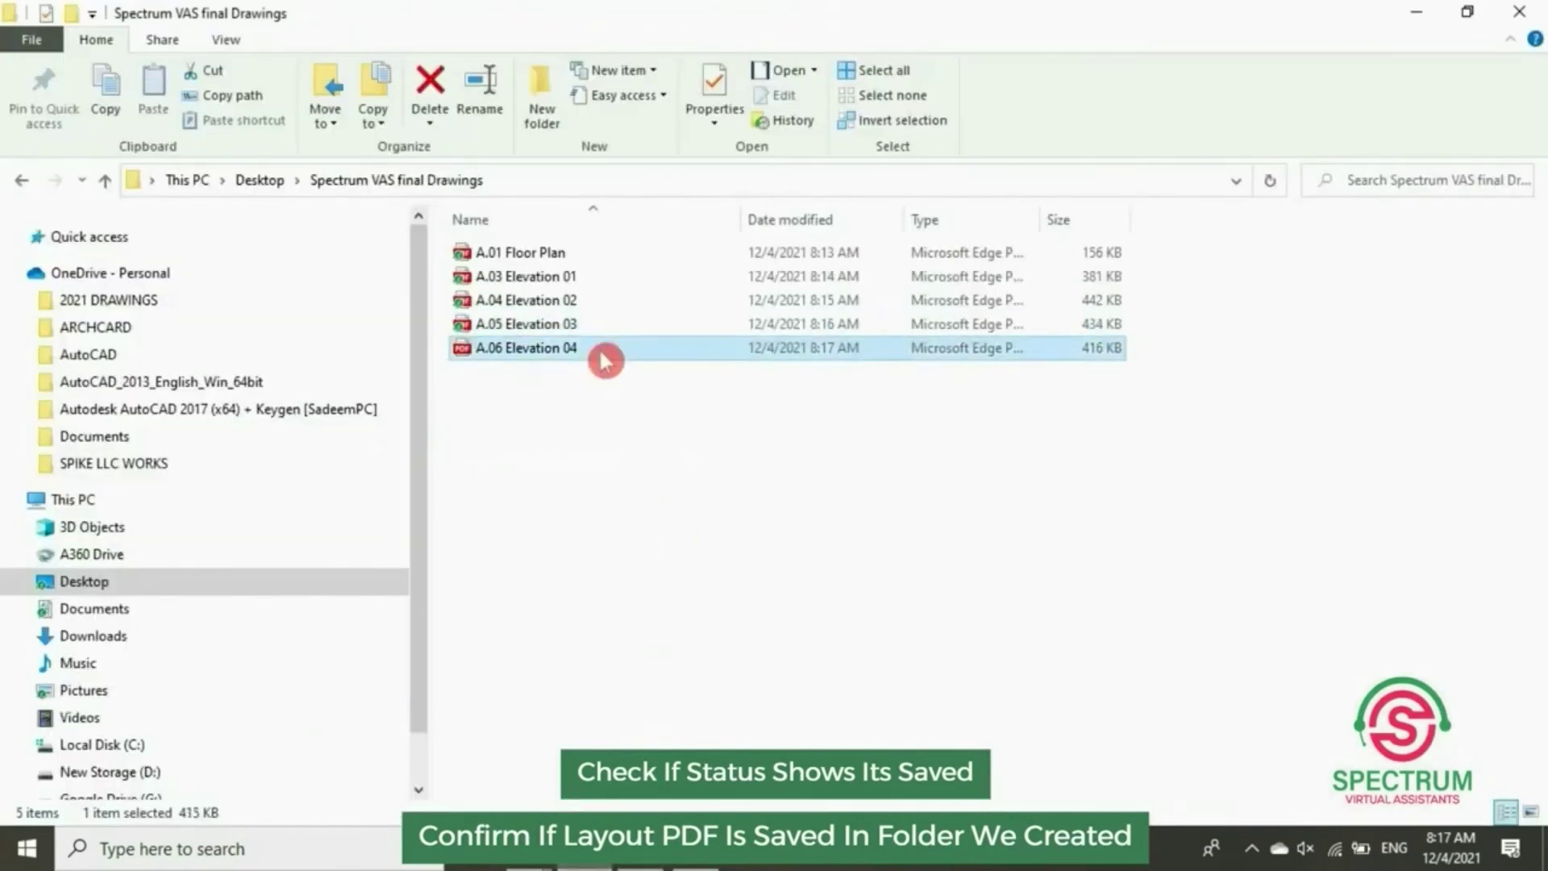
pyautogui.doubleClick(605, 359)
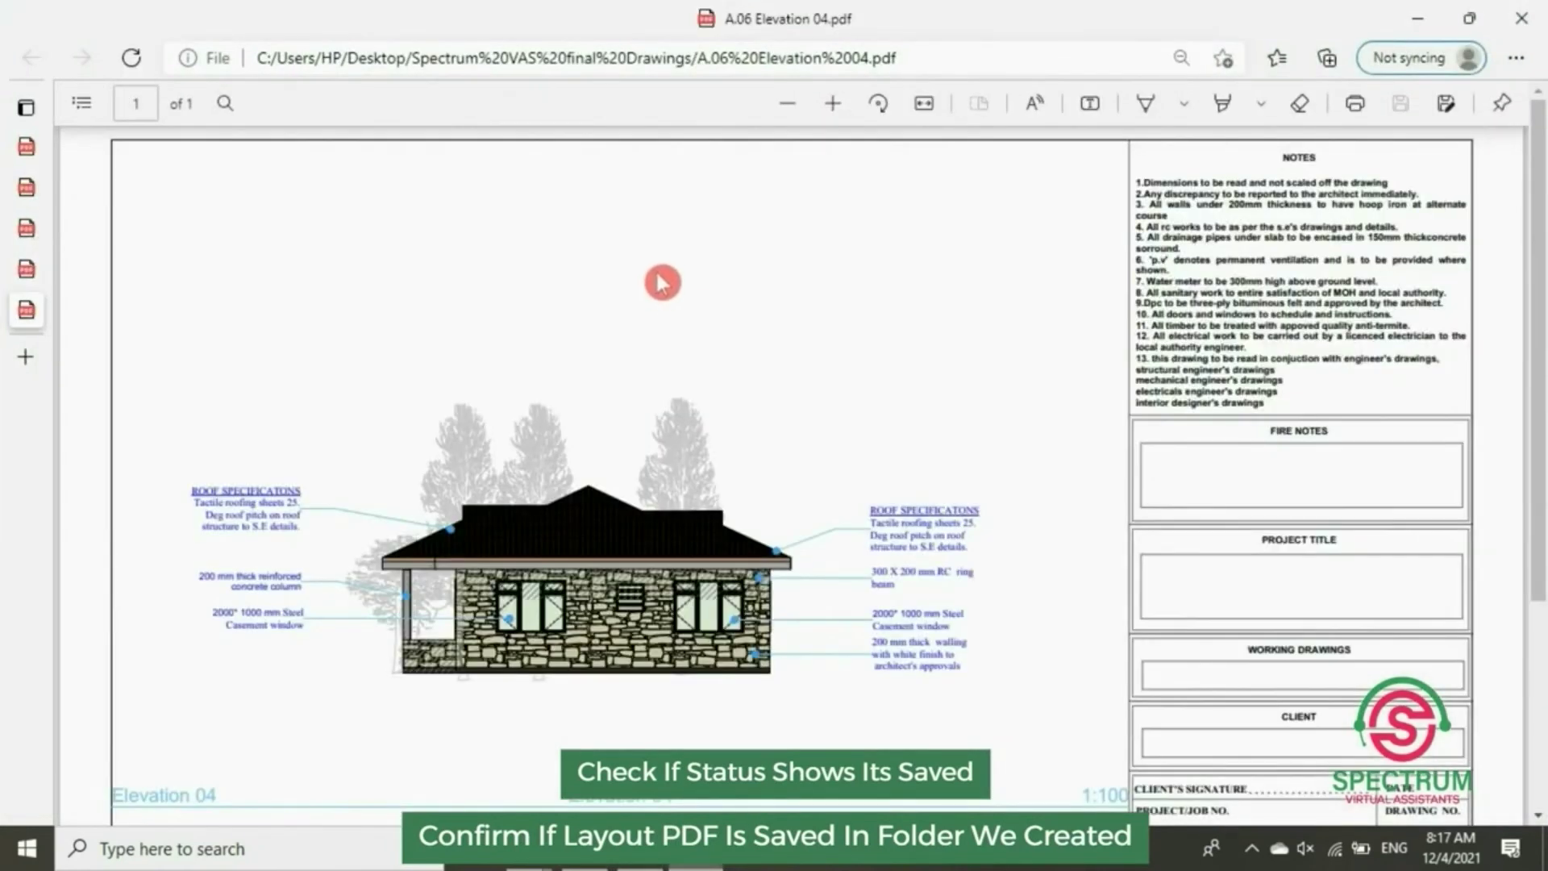
pyautogui.scroll(-5, 659, 278)
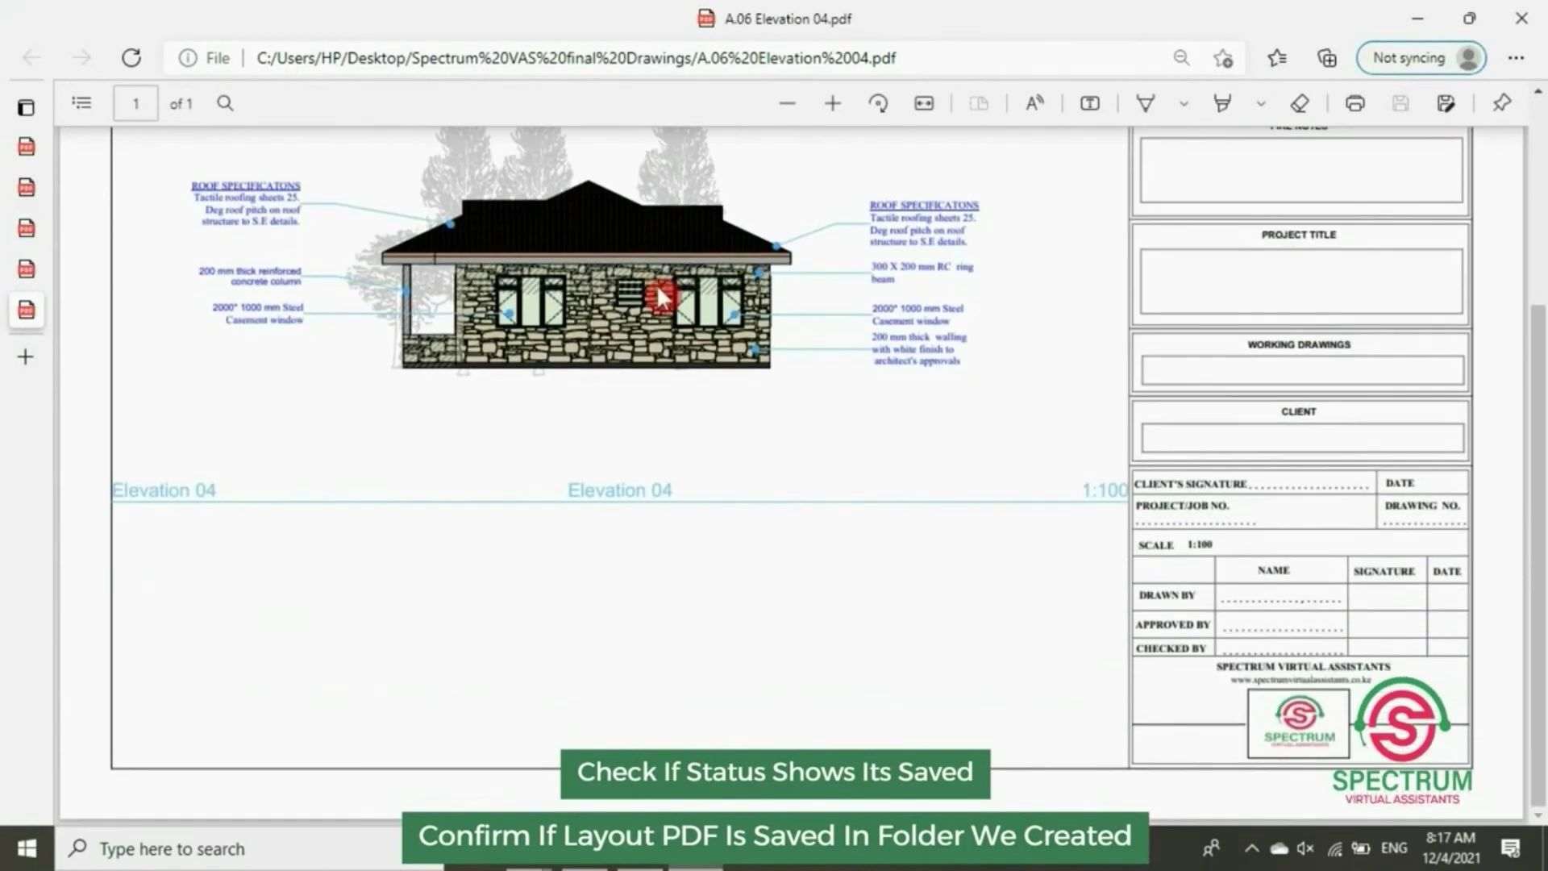
pyautogui.scroll(5, 656, 284)
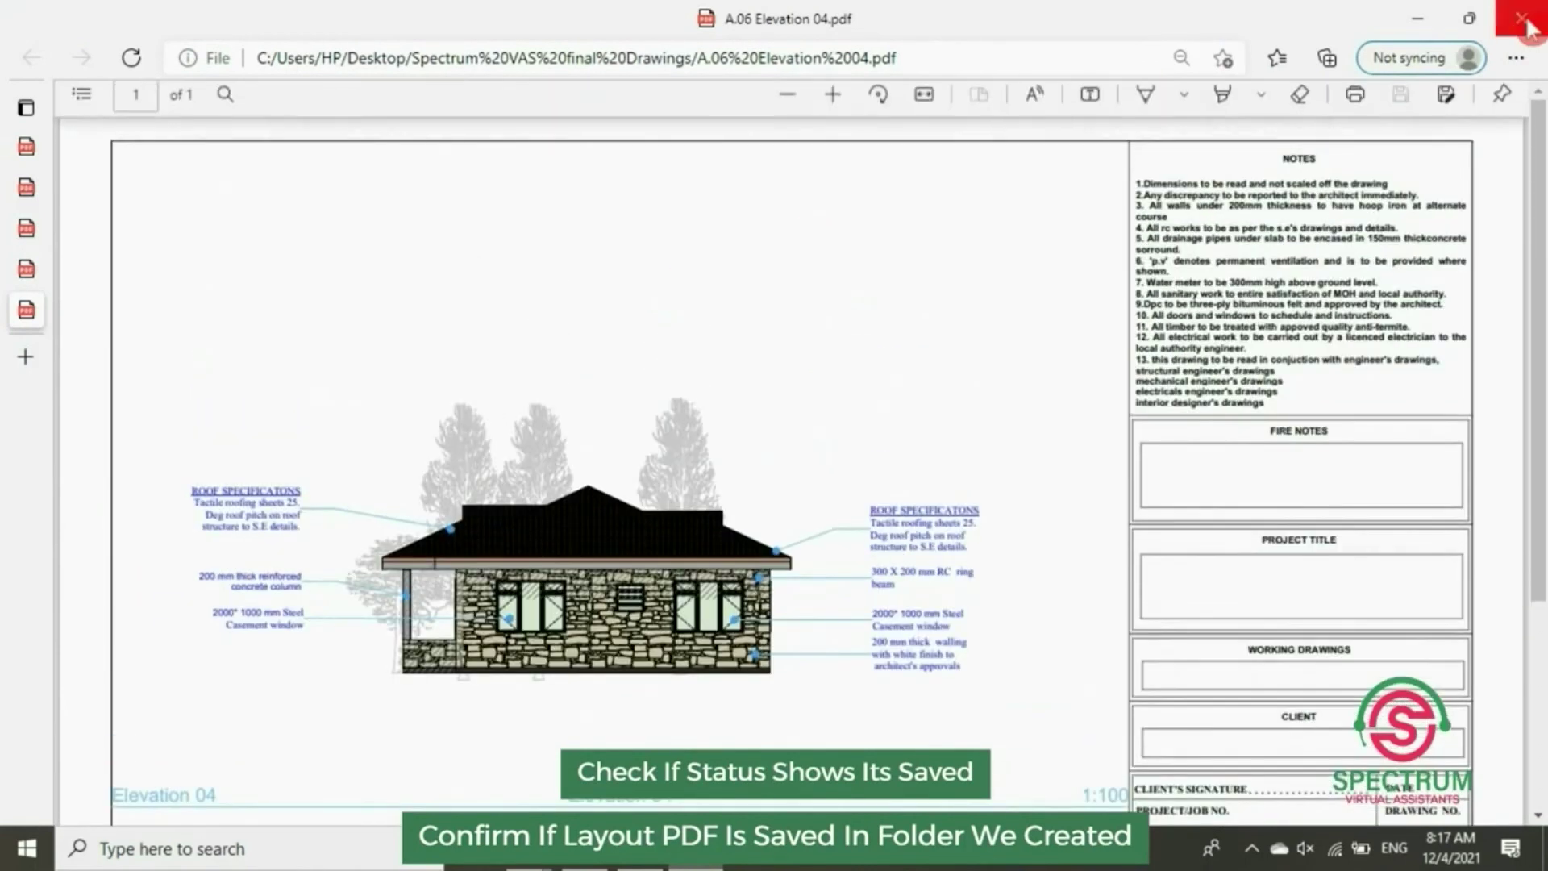
pyautogui.click(1419, 24)
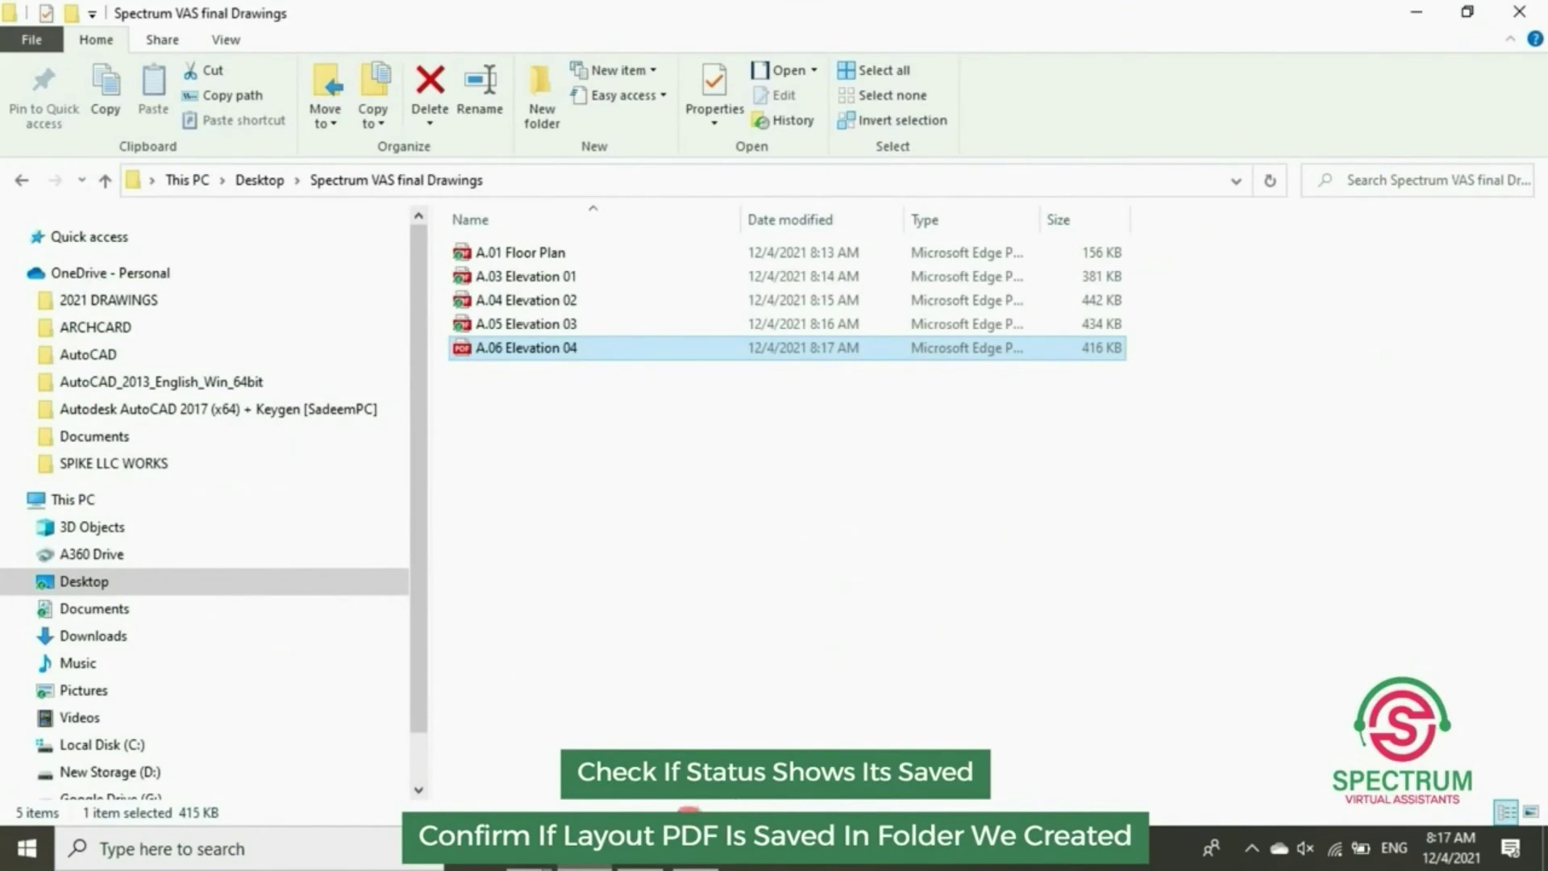
pyautogui.click(639, 849)
pyautogui.scroll(-1, 1290, 456)
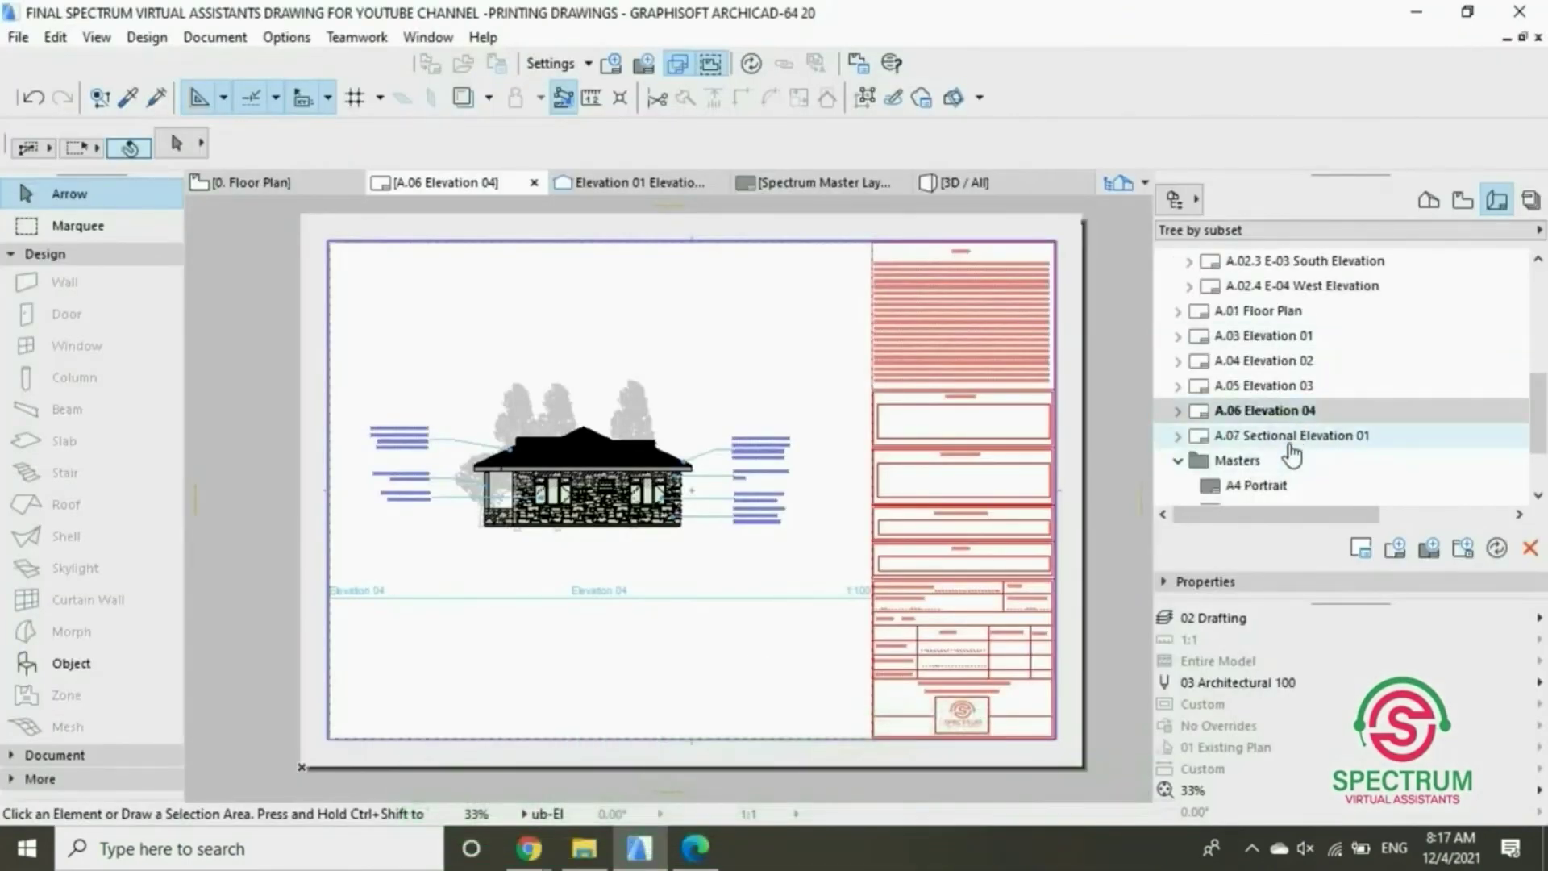
# Open the A.07 Sectional Elevation 01 layout and show the Organizer
pyautogui.doubleClick(1290, 442)
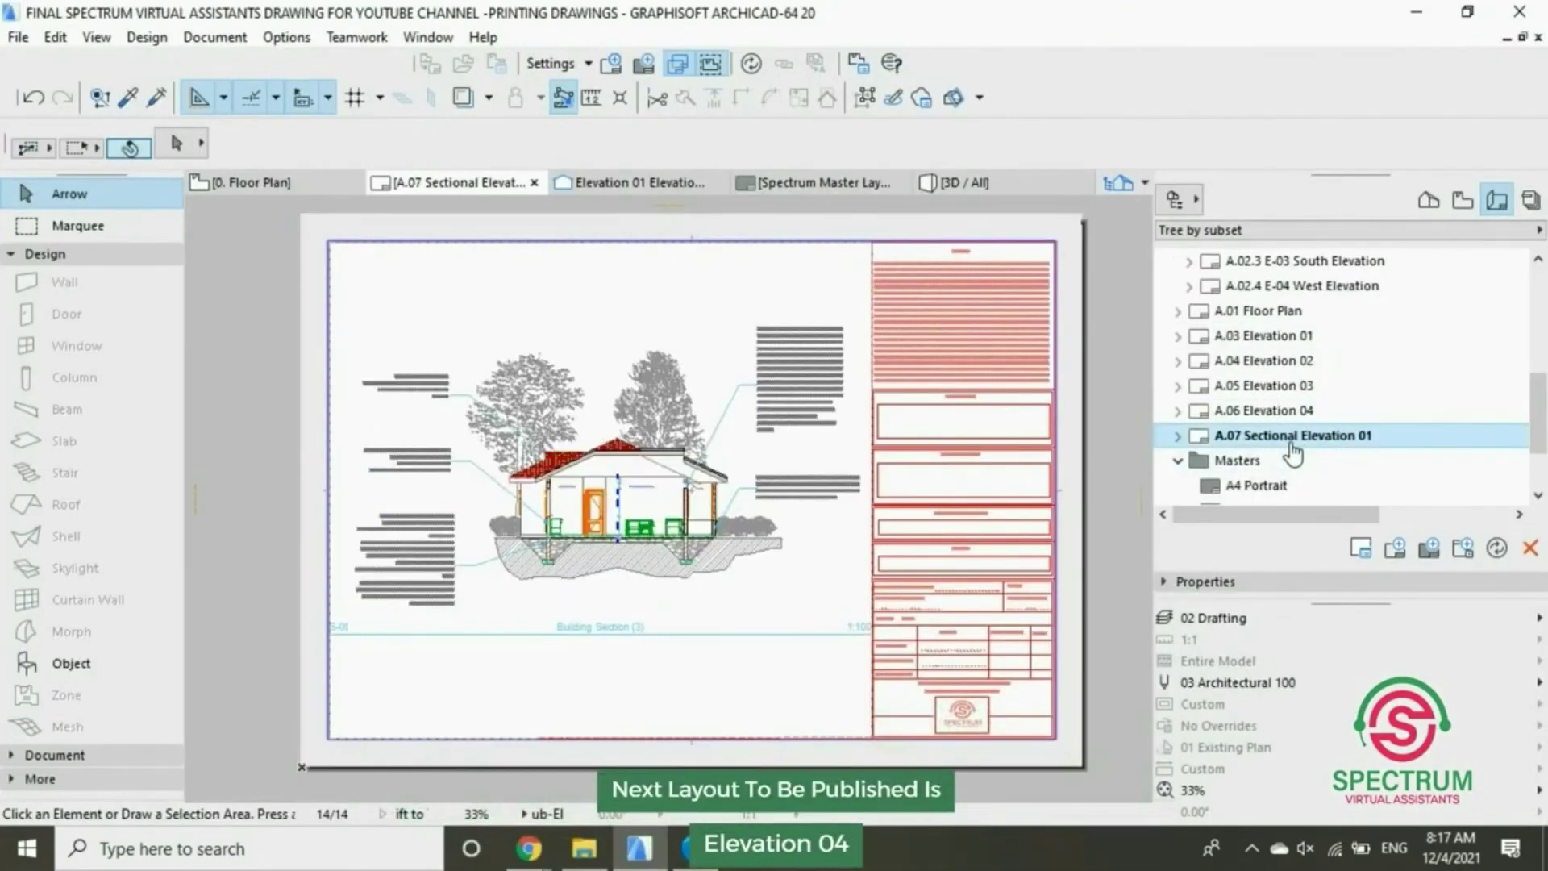
pyautogui.click(1178, 203)
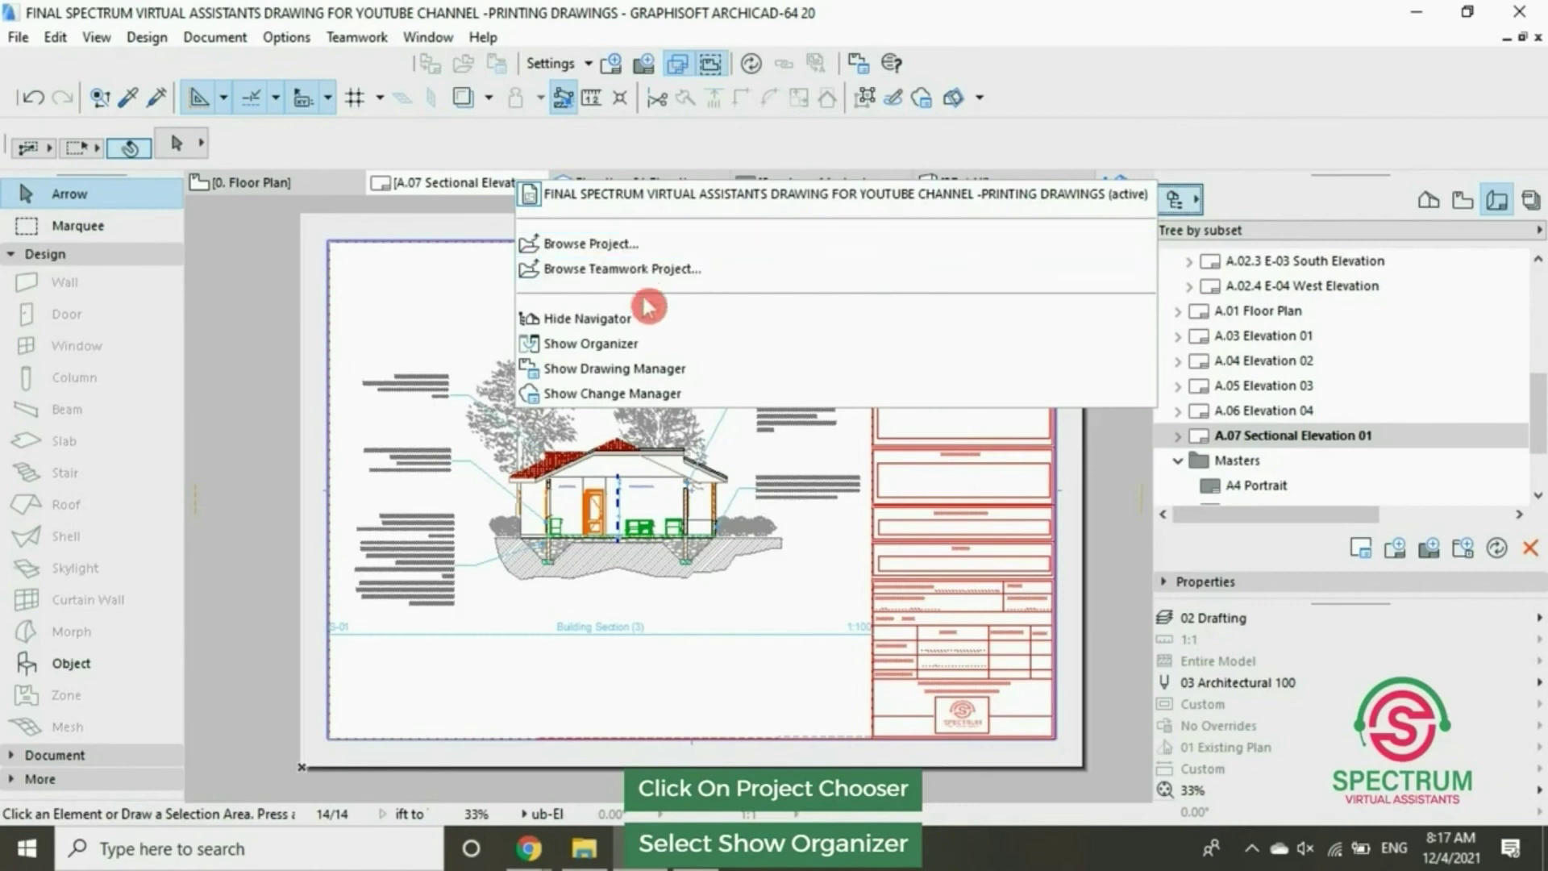
pyautogui.click(597, 345)
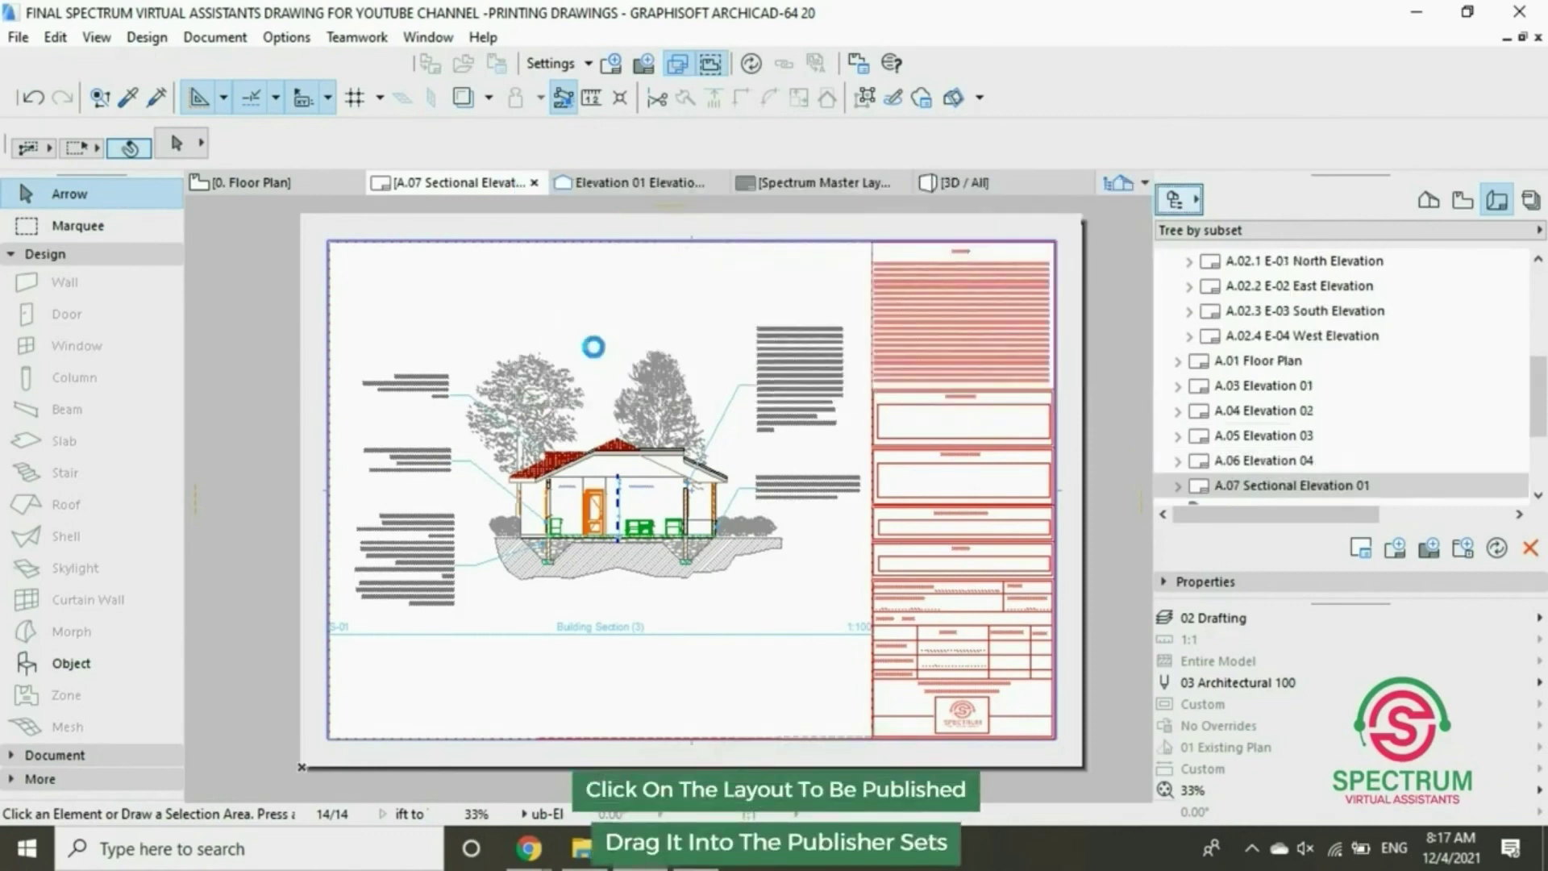
# Add A.07 Sectional Elevation 01 to the Spectrum Final Drawings set, publish it, and close the Organizer
pyautogui.click(546, 420)
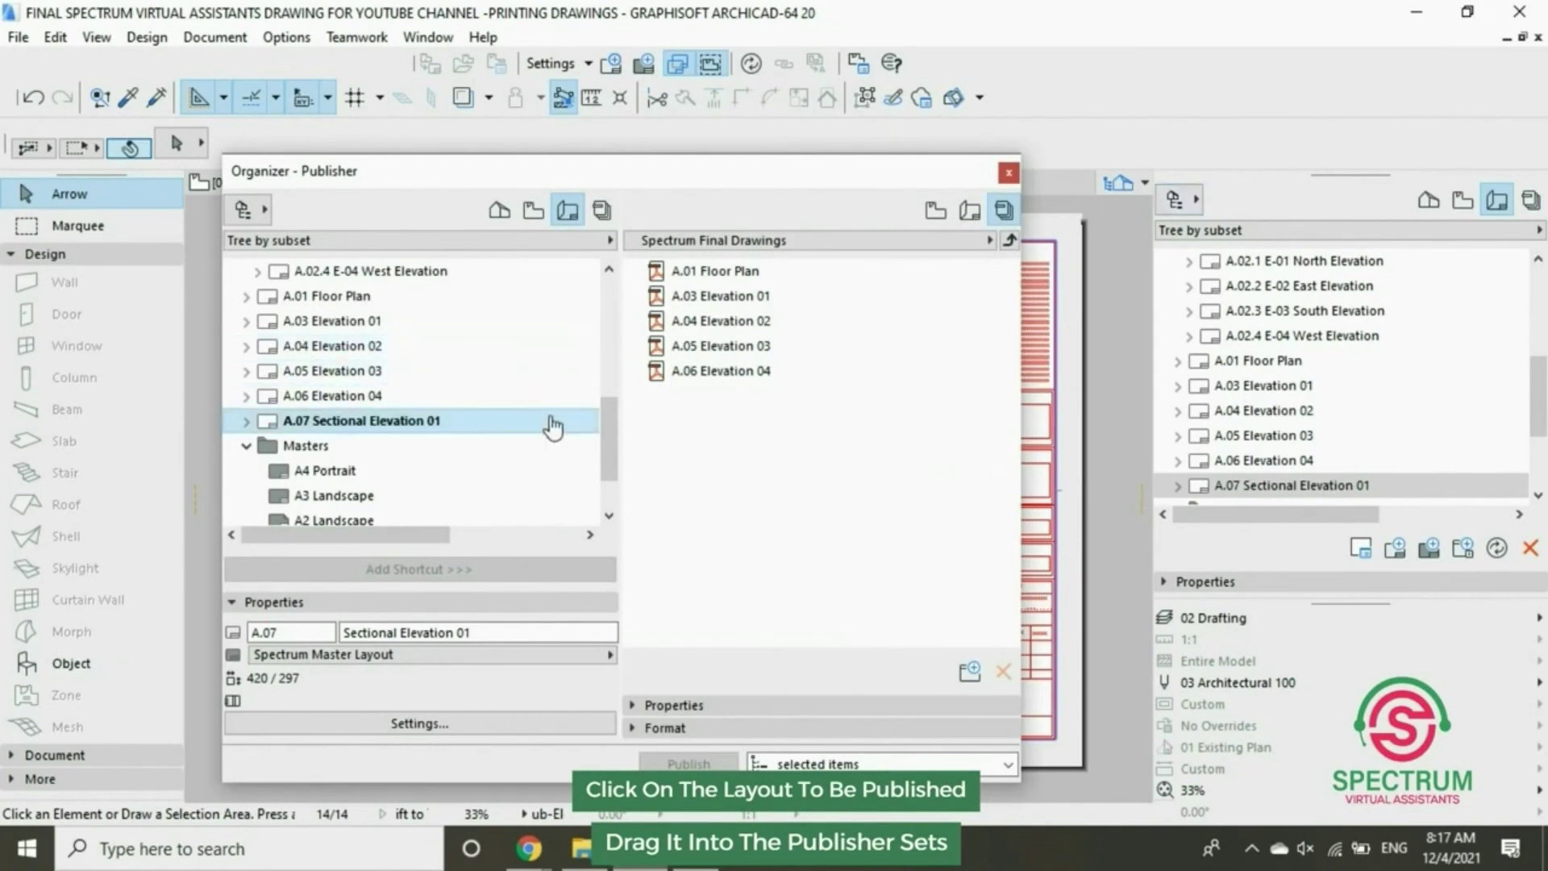
pyautogui.scroll(-1, 546, 428)
pyautogui.moveTo(436, 360); pyautogui.dragTo(752, 413)
pyautogui.click(752, 413)
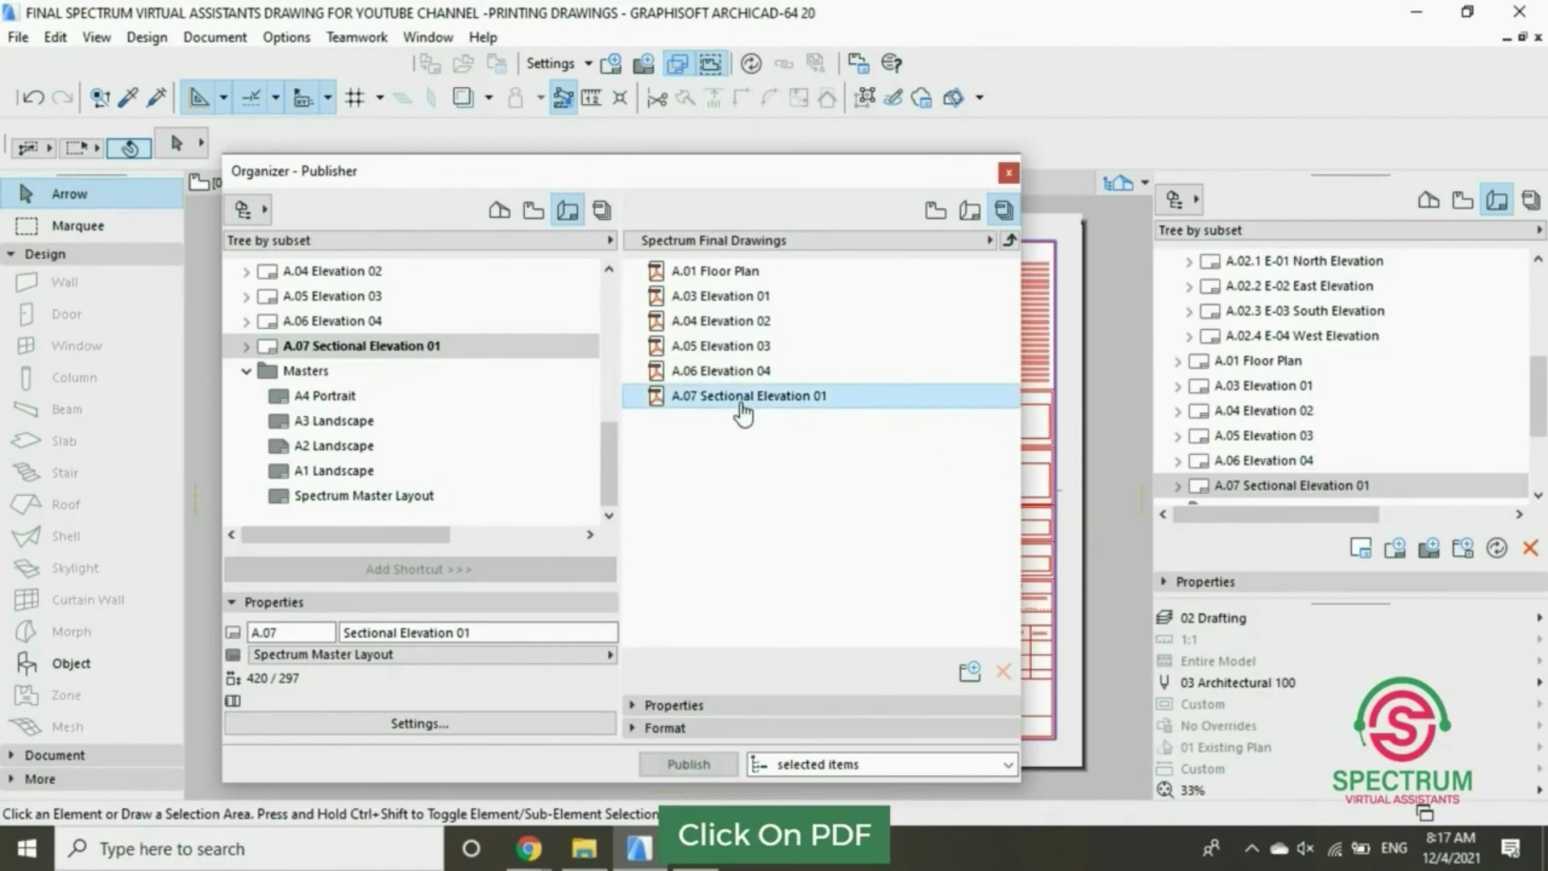
pyautogui.click(700, 766)
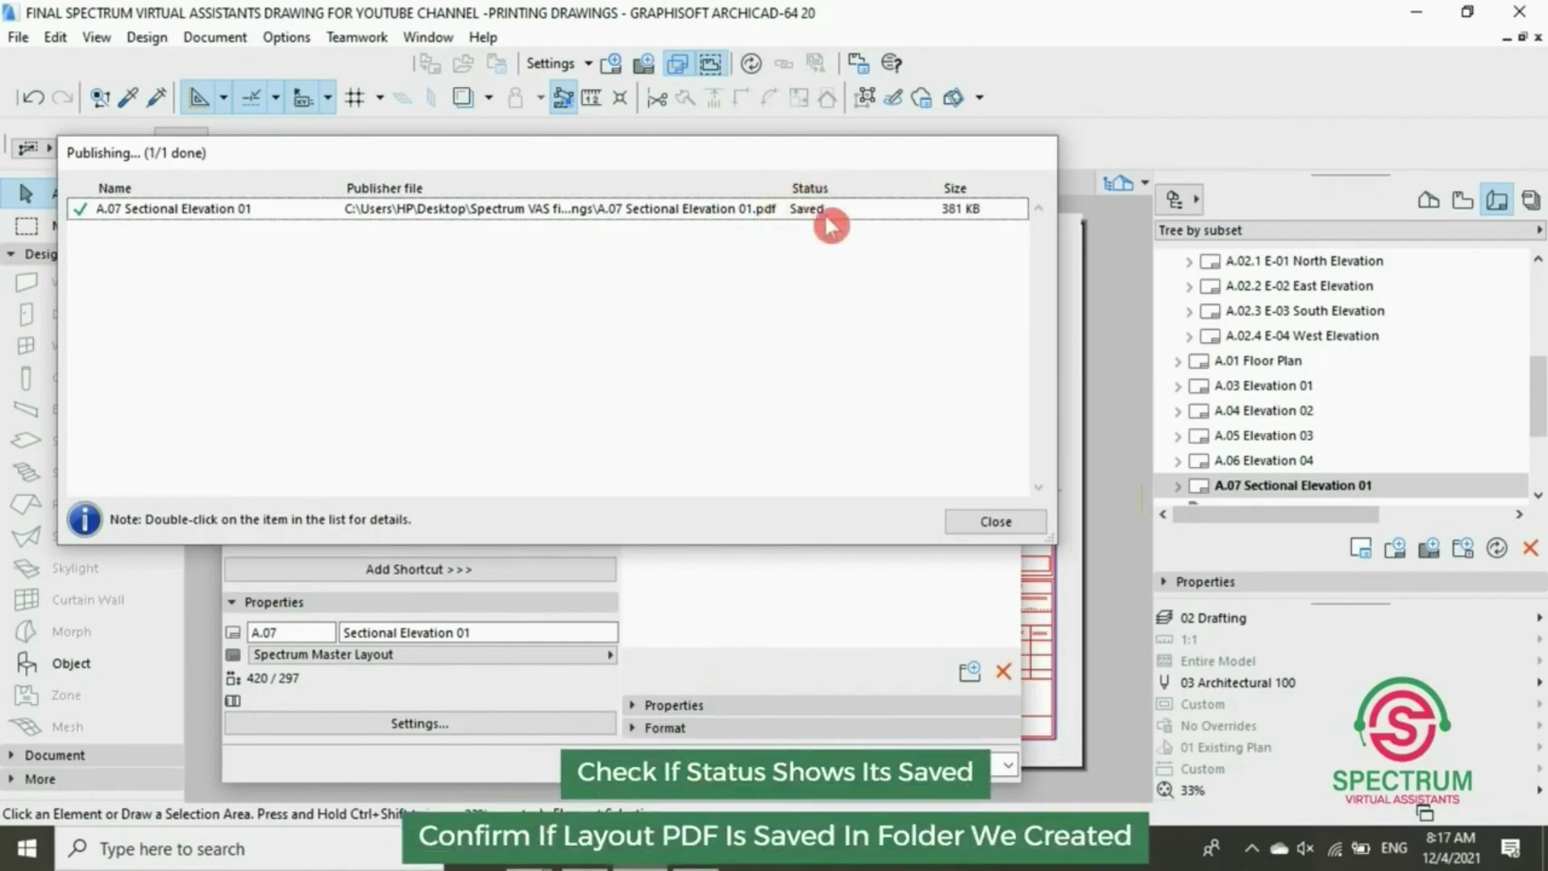
pyautogui.click(996, 522)
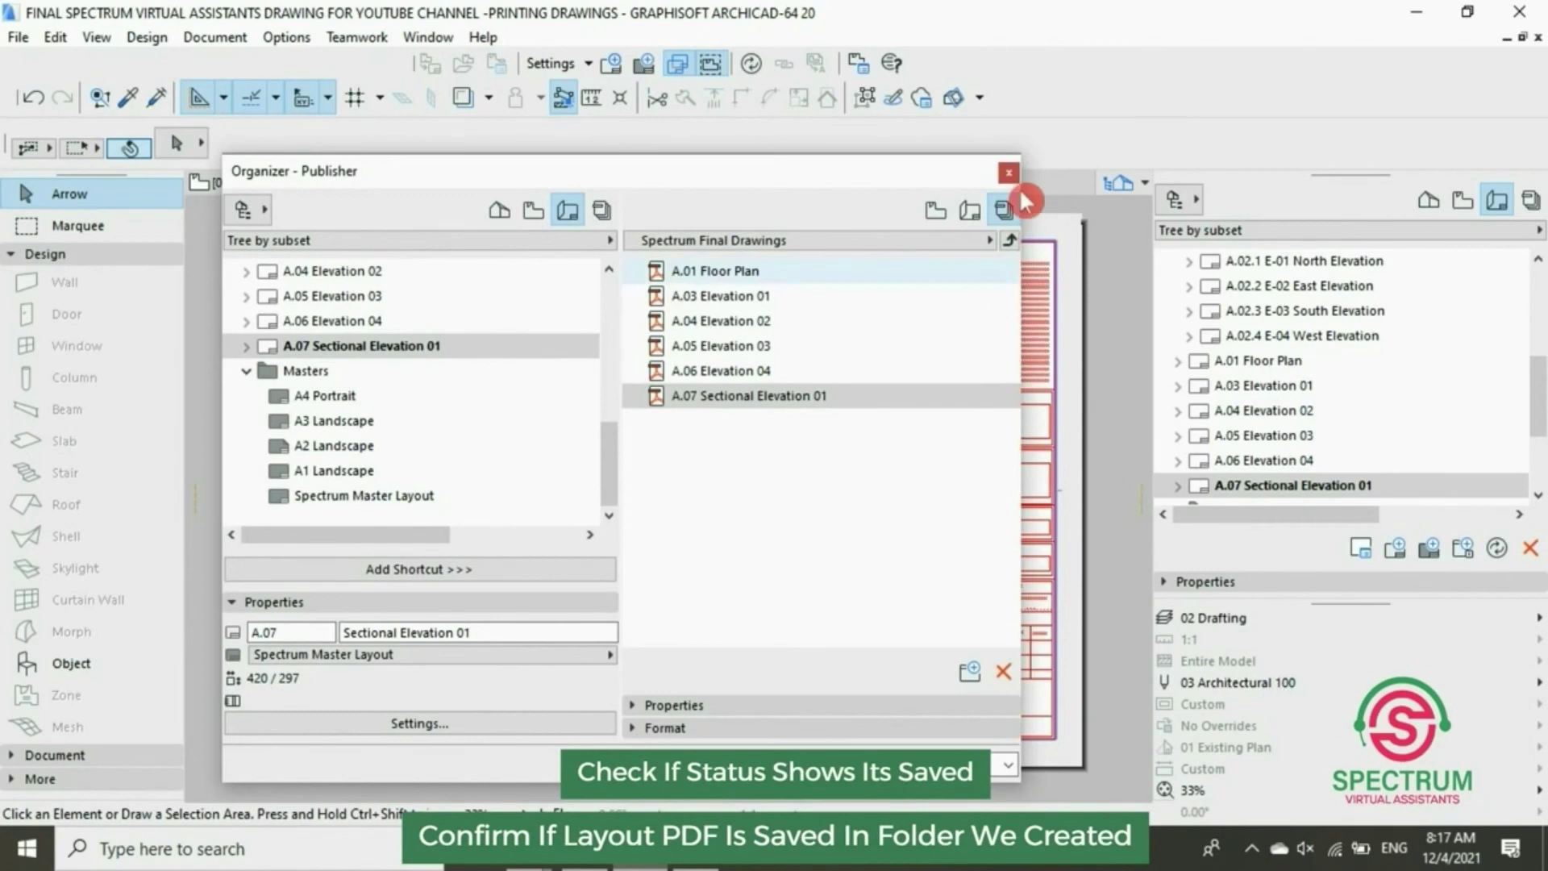
pyautogui.click(1012, 176)
pyautogui.scroll(-1, 796, 433)
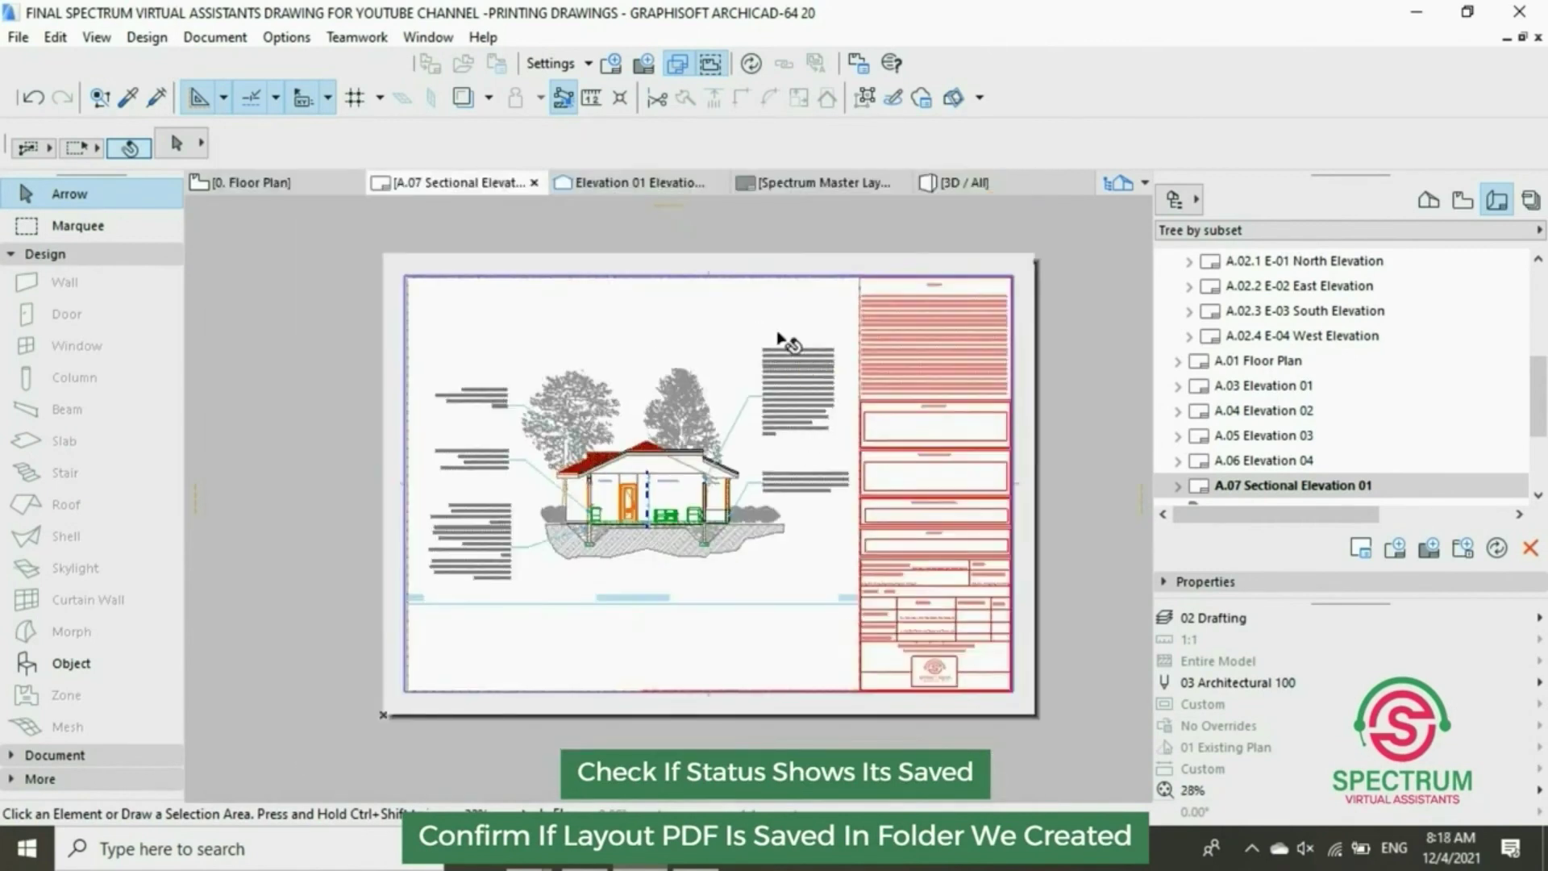
# Check A.07 Sectional Elevation 01.pdf from the drawings folder in Edge, then return to ARCHICAD
pyautogui.click(583, 853)
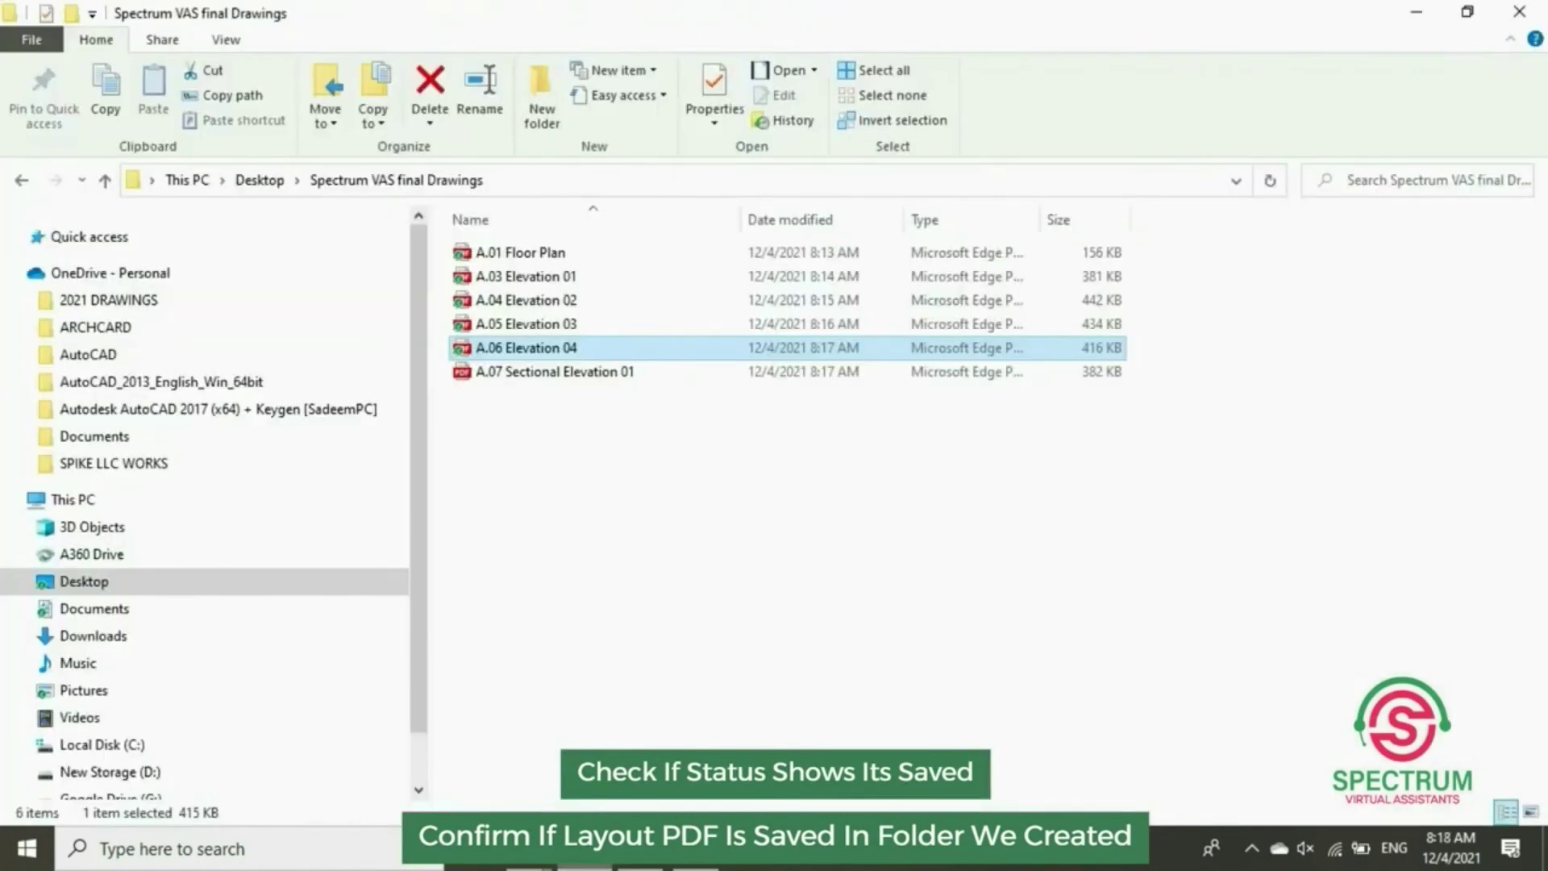
pyautogui.click(560, 372)
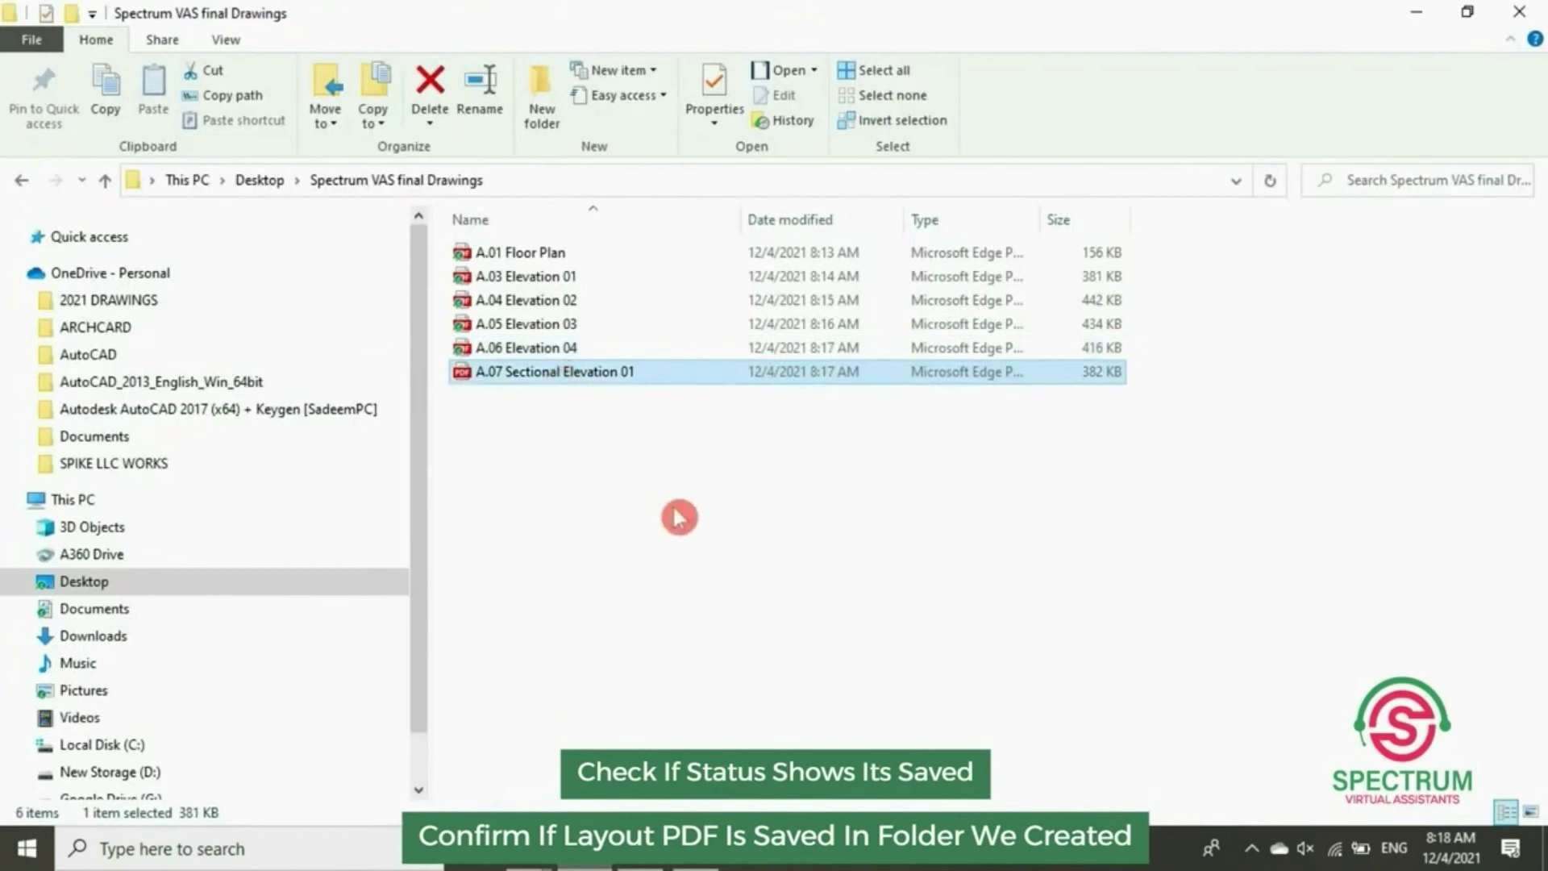
pyautogui.doubleClick(624, 379)
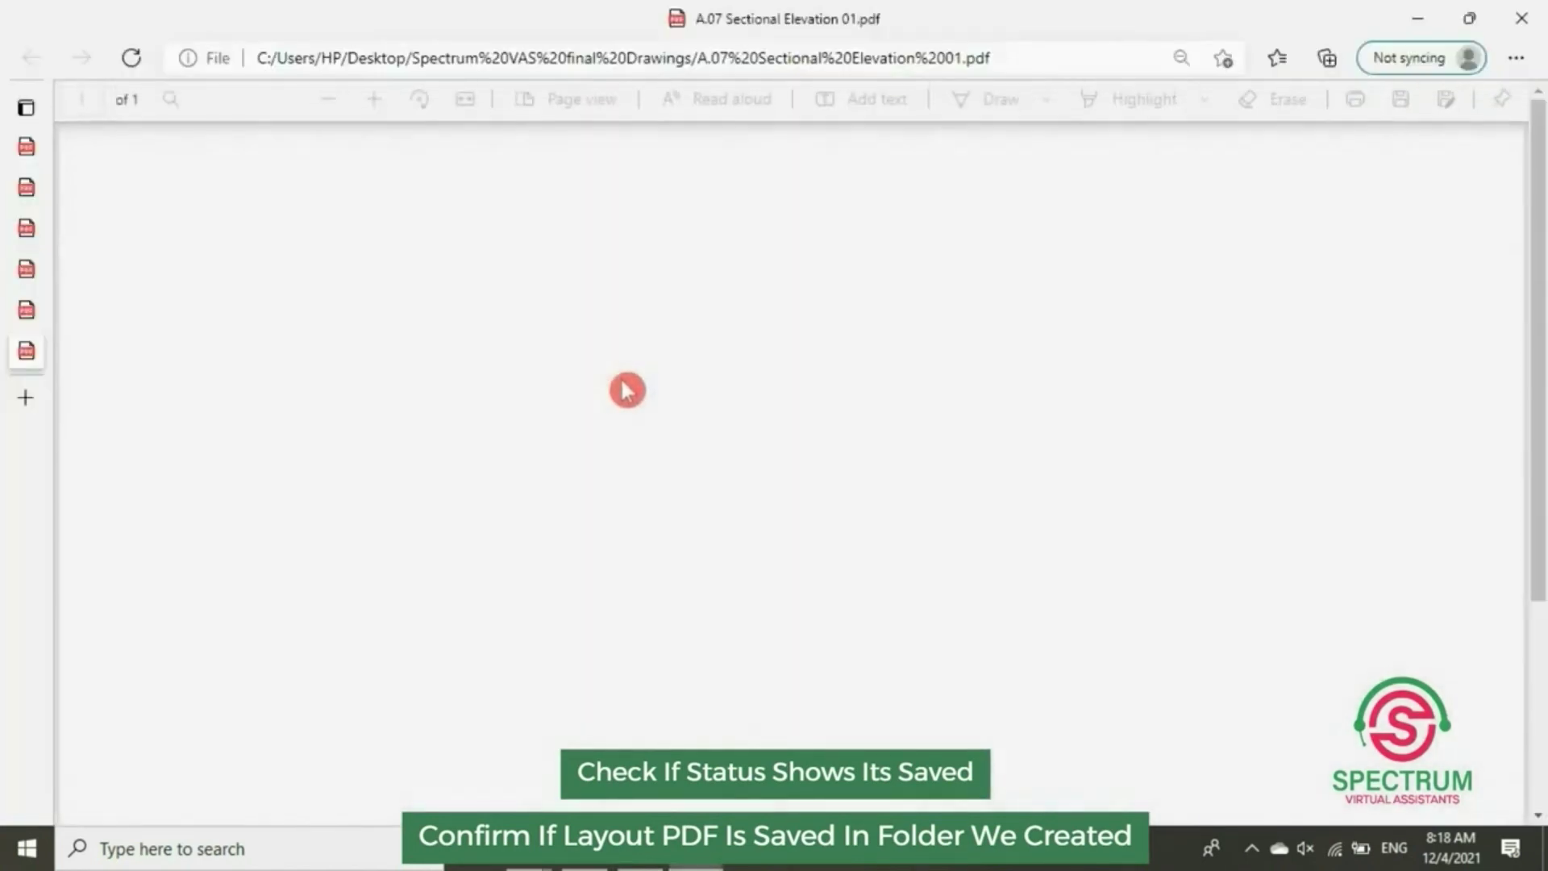
pyautogui.scroll(-3, 623, 389)
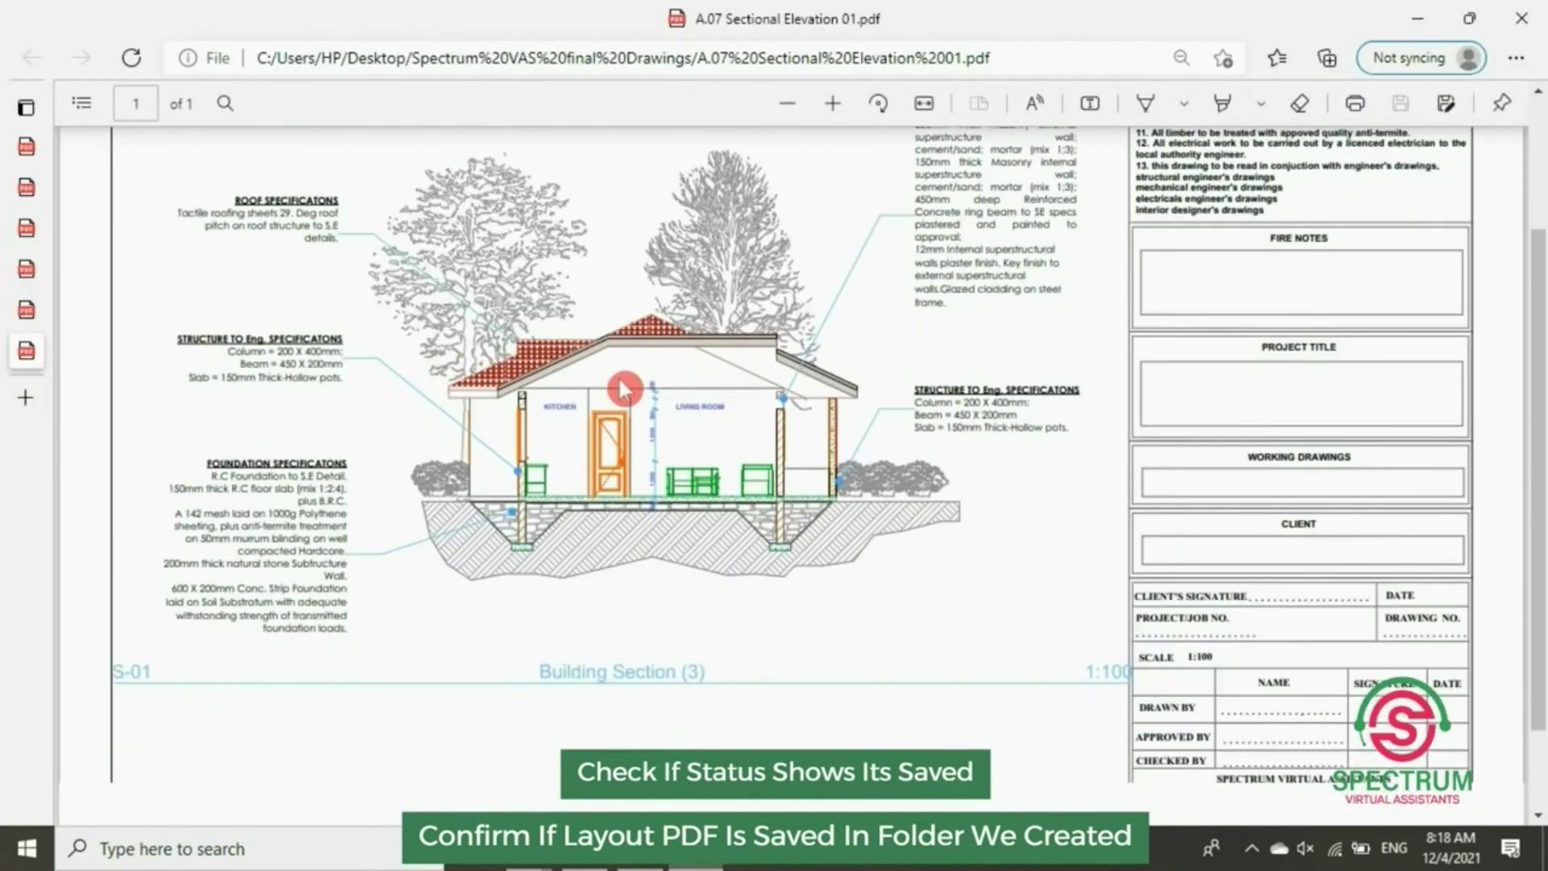
pyautogui.scroll(3, 621, 381)
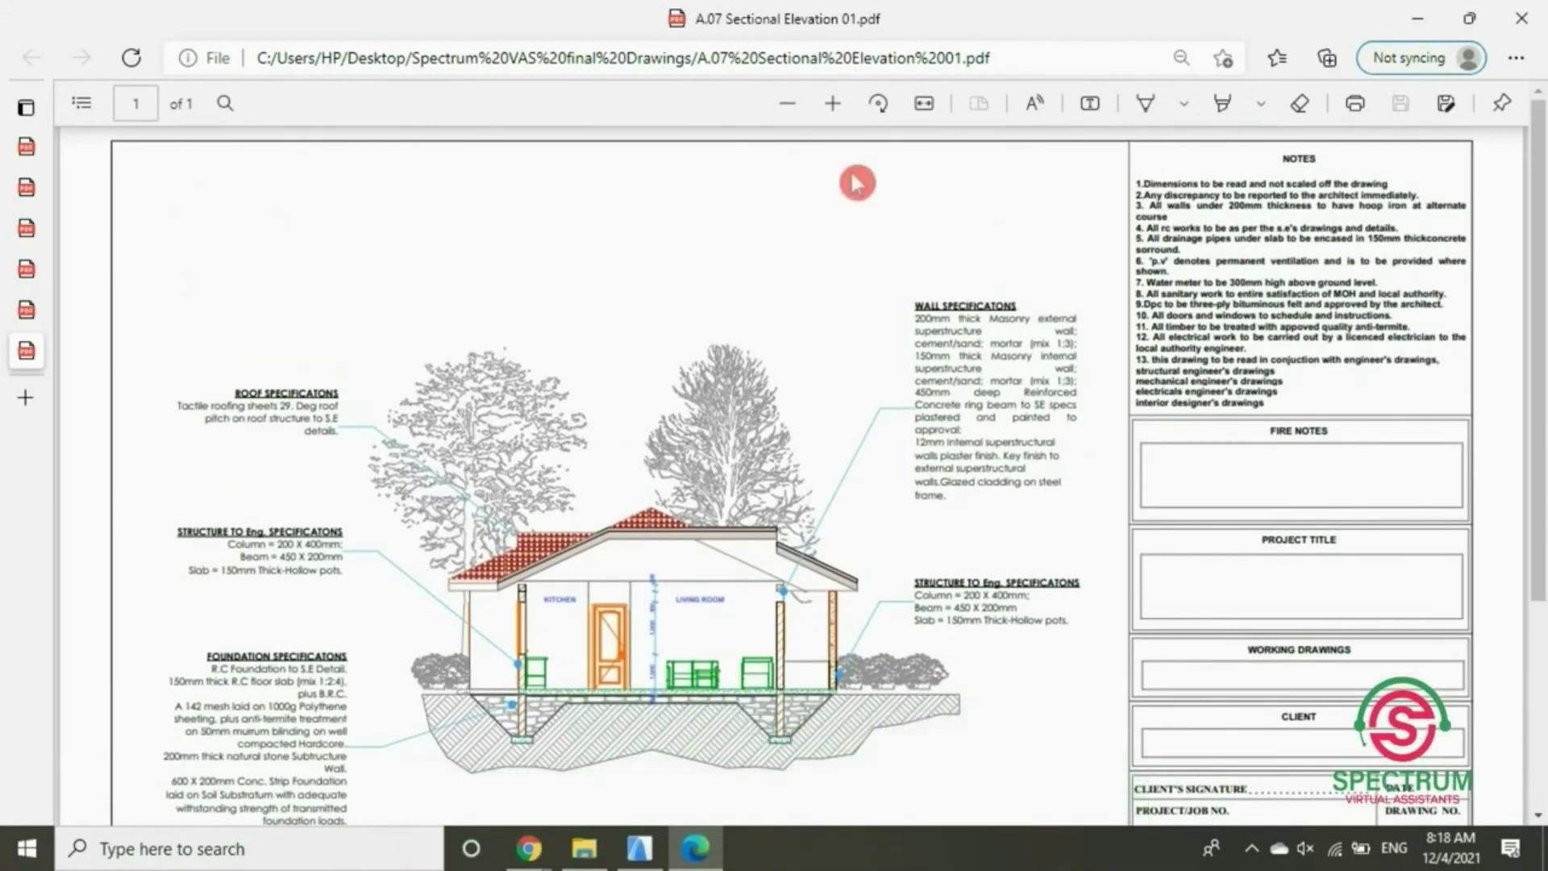
pyautogui.click(1414, 13)
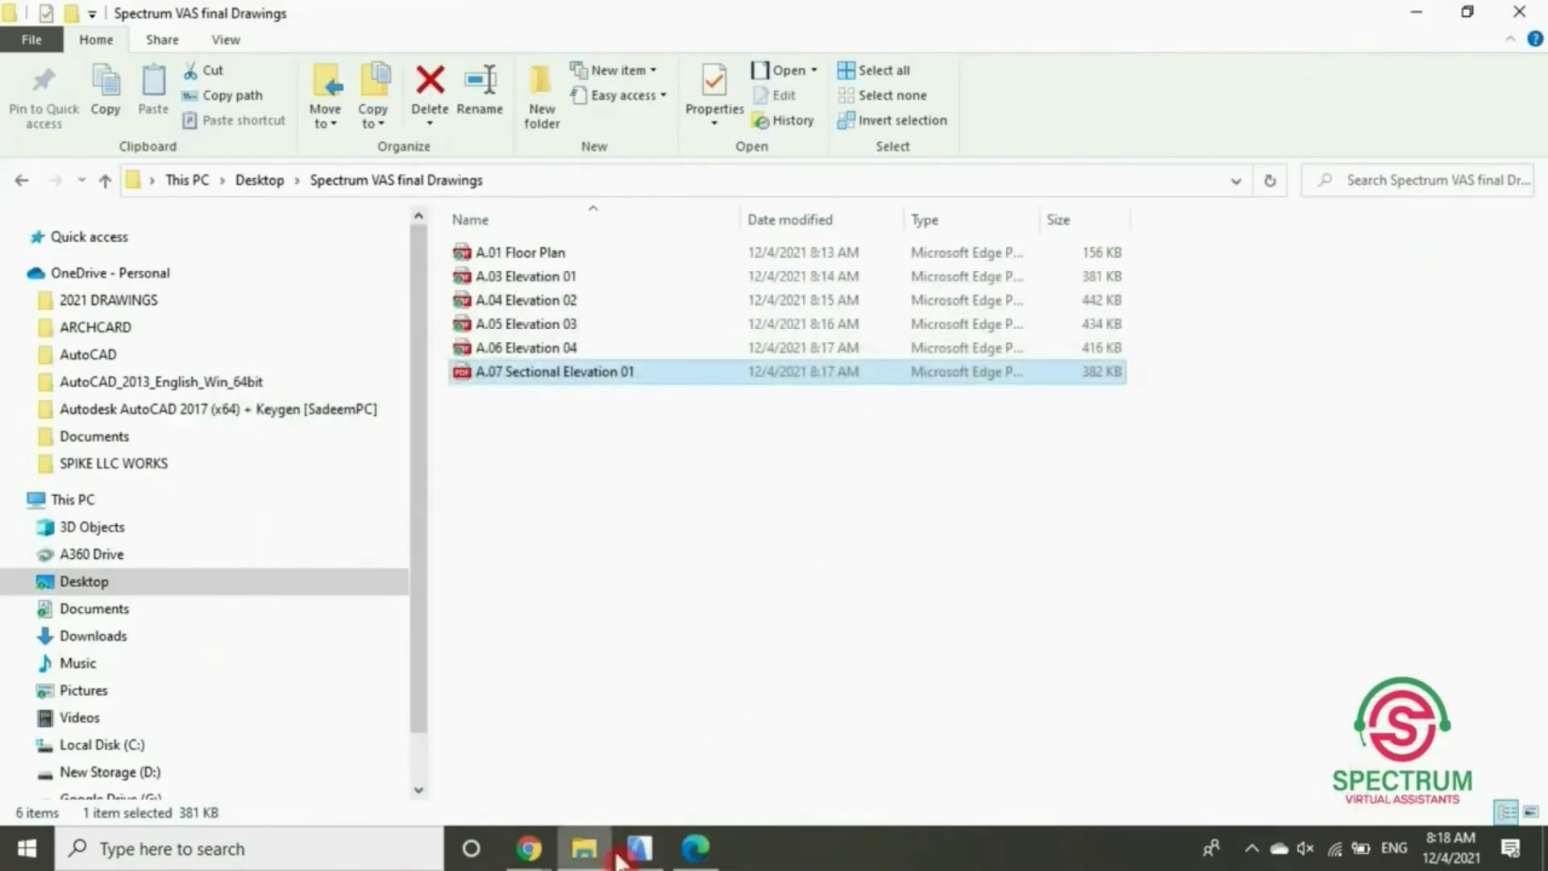
pyautogui.click(643, 848)
pyautogui.scroll(-1, 758, 452)
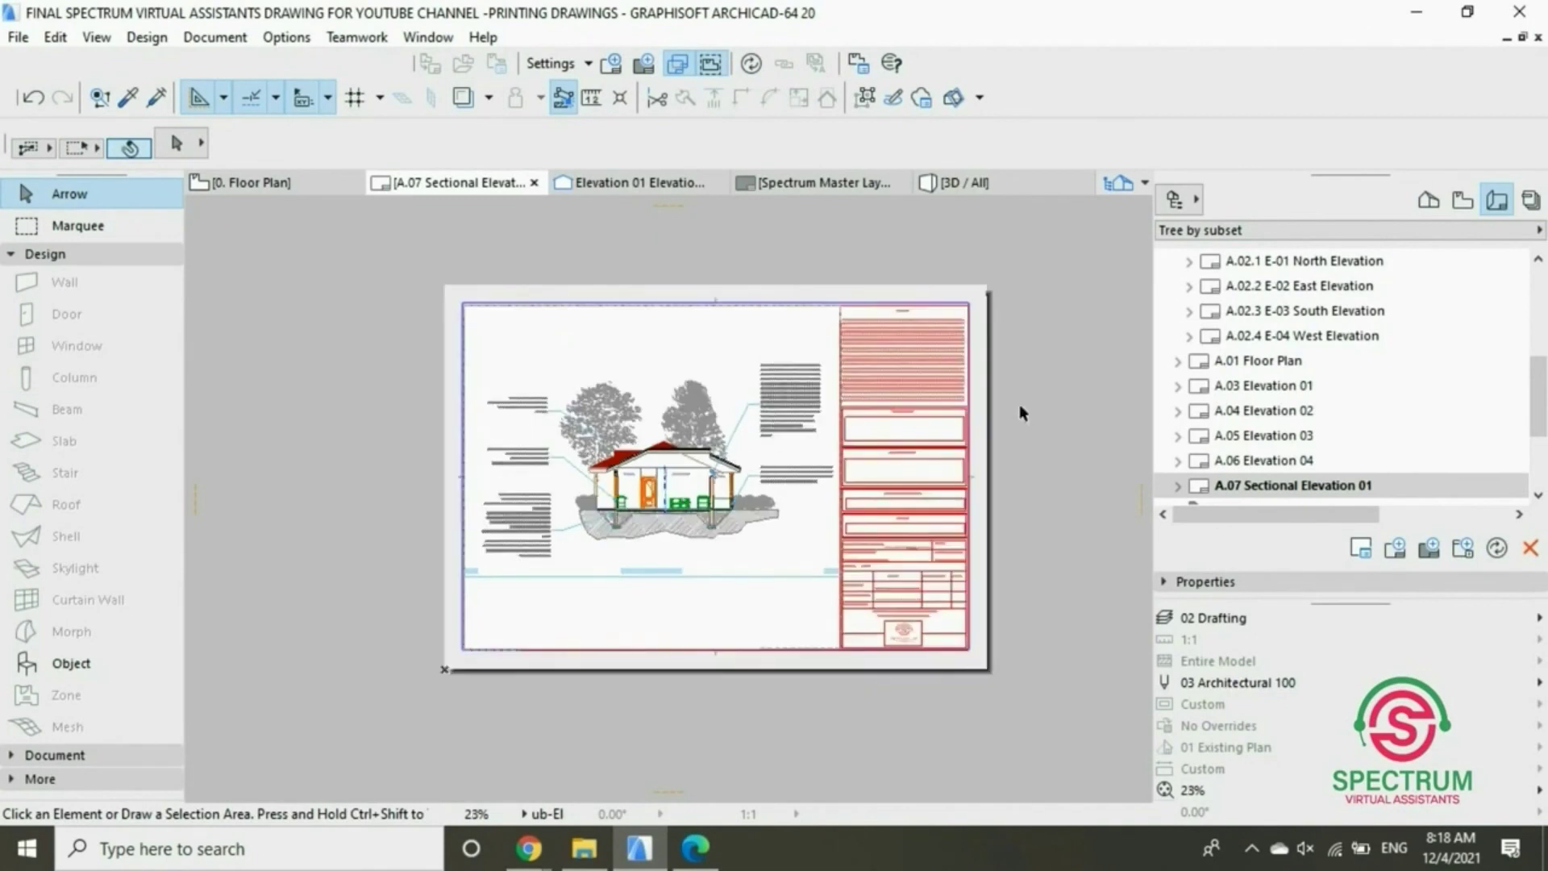